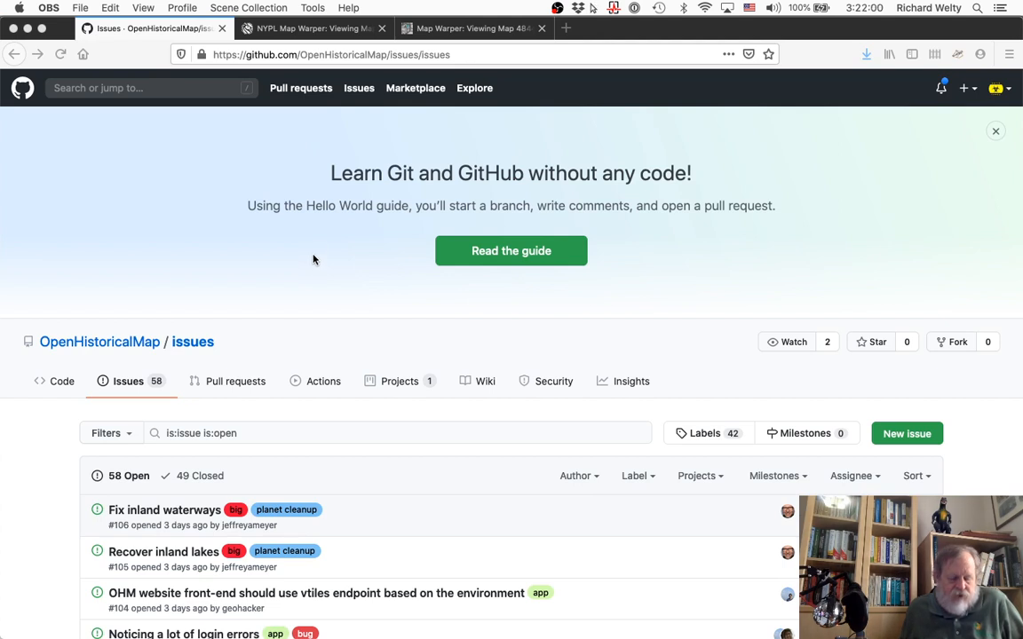
# Step: Switch to Preview to examine Untitled.png, the old survey overlaid on the modern Central Park West streets, and close the image
pyautogui.moveTo(604, 632)
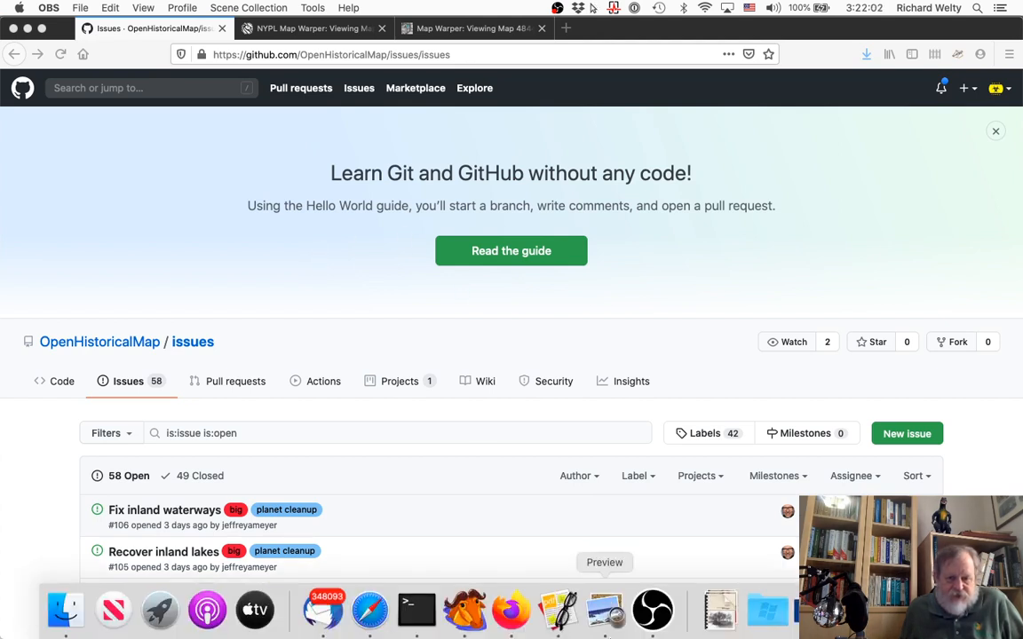
pyautogui.click(604, 622)
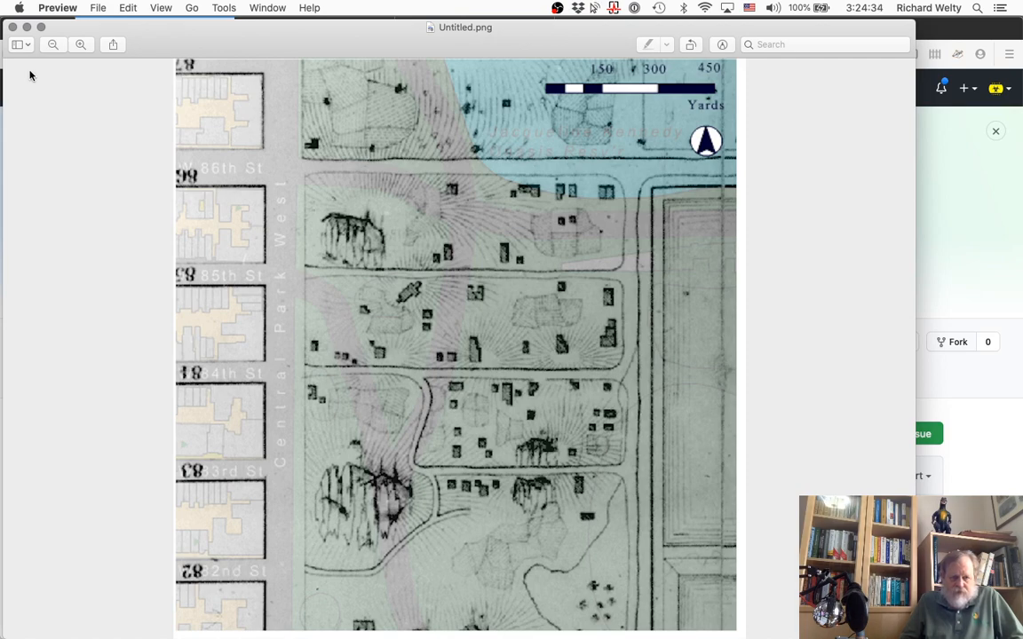
pyautogui.click(13, 26)
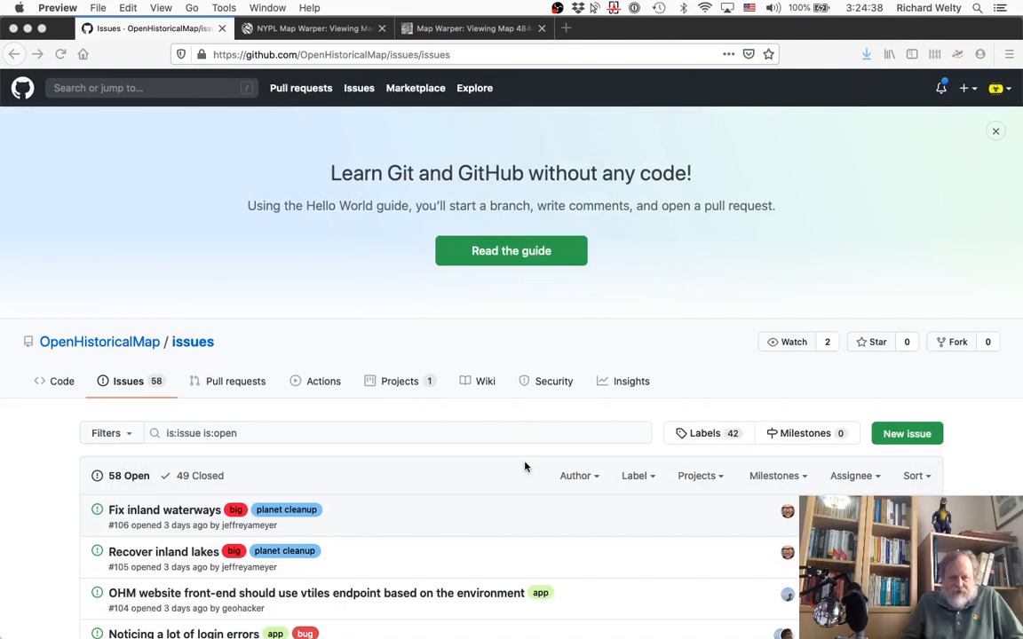
# Step: Open the Seneca_Village_NYHS.pdf teacher's guide from the stack of downloaded files
pyautogui.moveTo(653, 622)
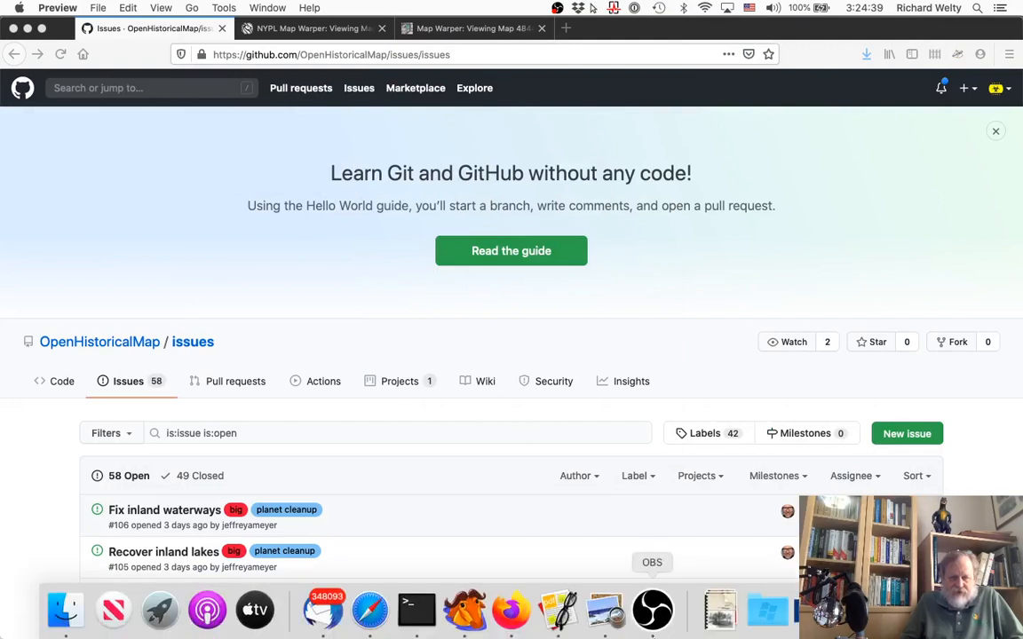
pyautogui.click(720, 622)
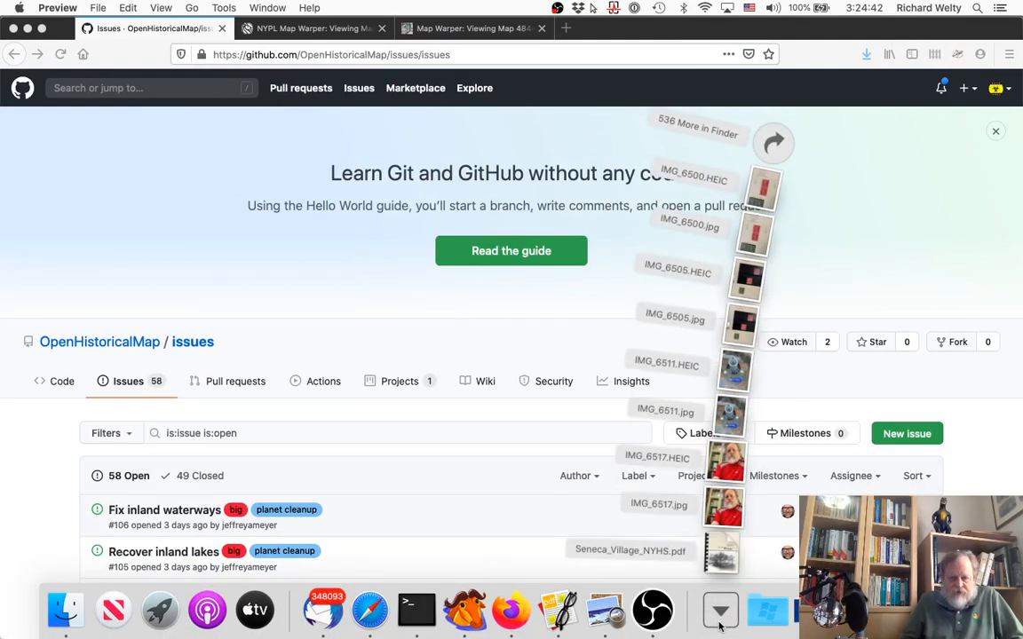
pyautogui.click(718, 552)
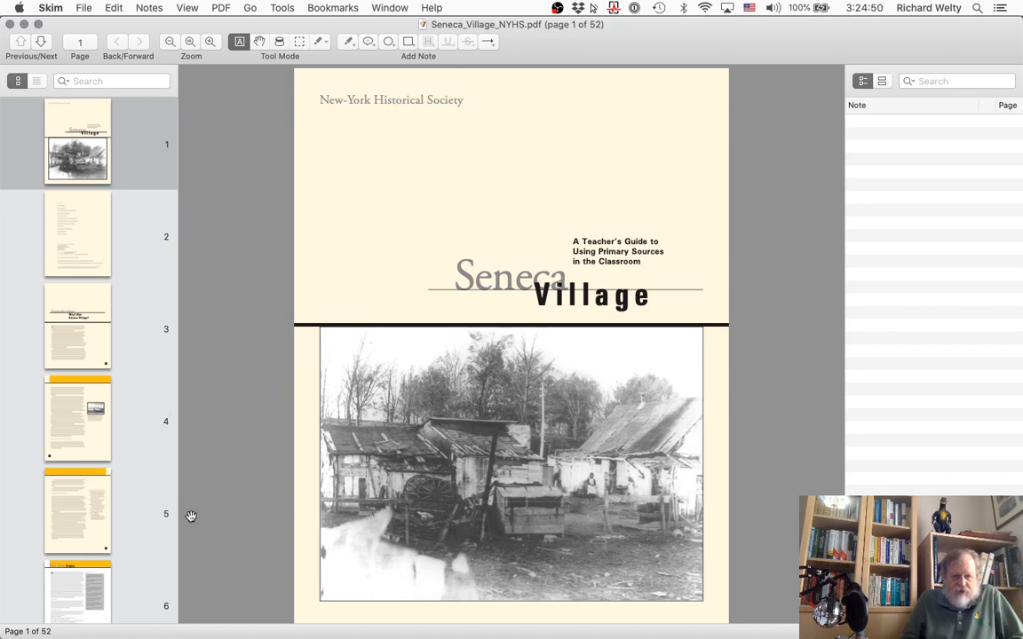
# Step: Look through pages 40 and 41 of the guide, and display the 1856 Topographical Survey for the Grounds of Central Park on page 35
pyautogui.scroll(-10, 57, 533)
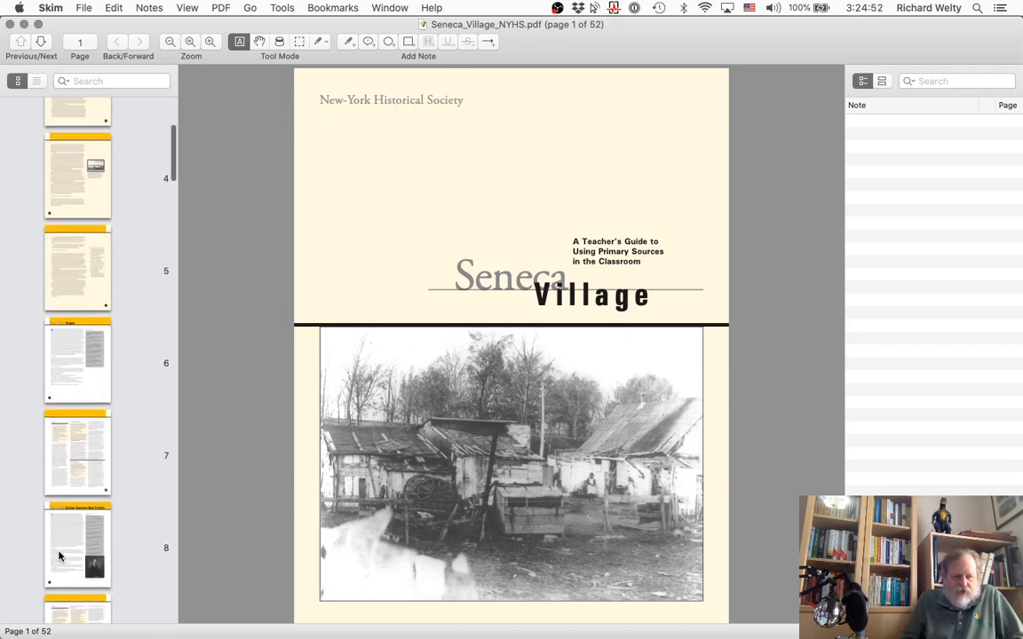
pyautogui.scroll(-20, 58, 556)
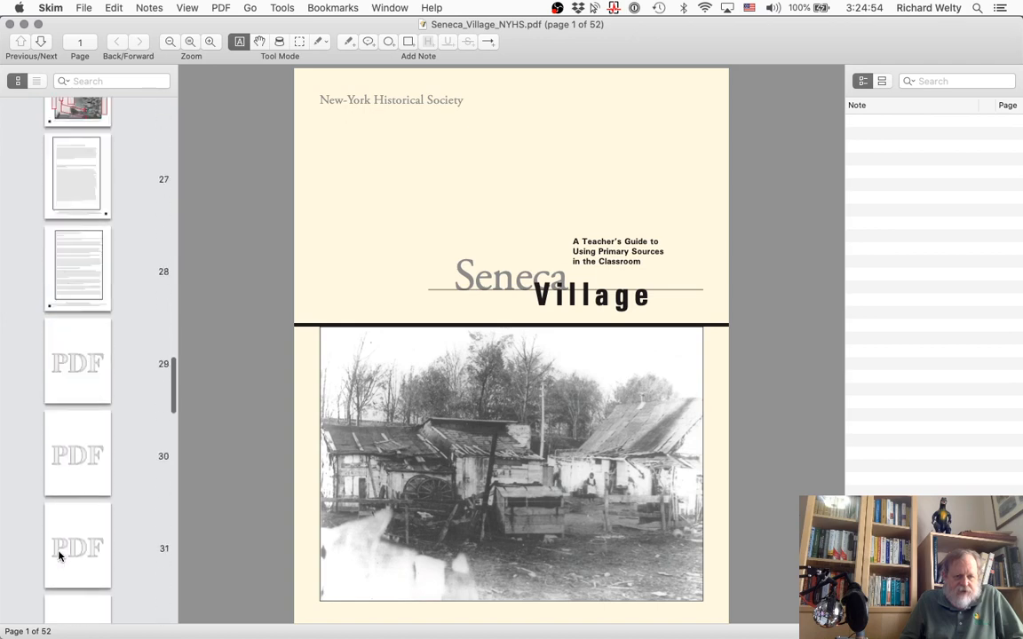
pyautogui.scroll(-10, 59, 556)
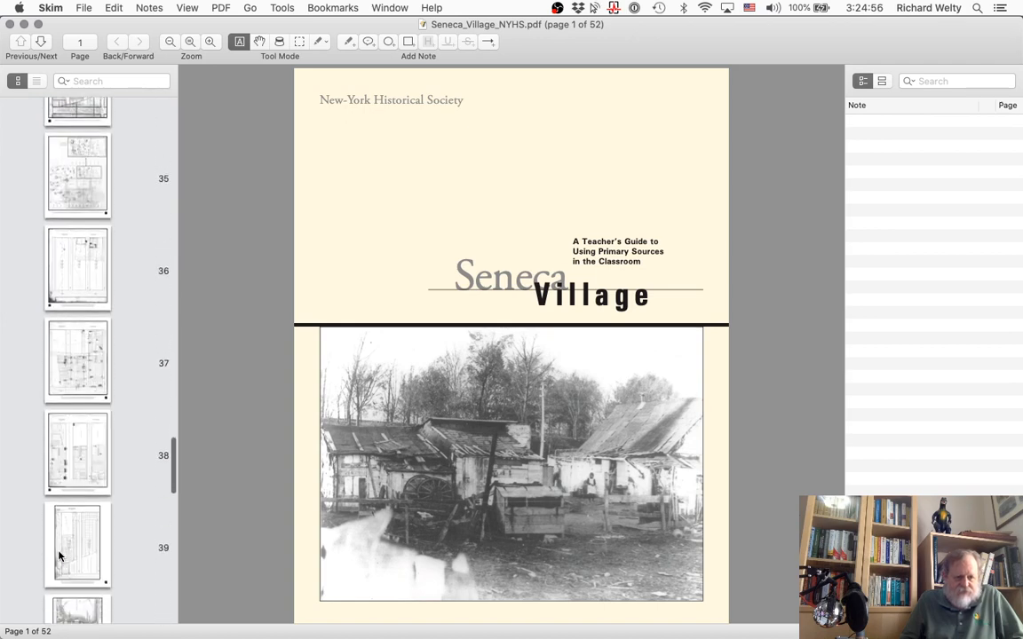
pyautogui.click(79, 544)
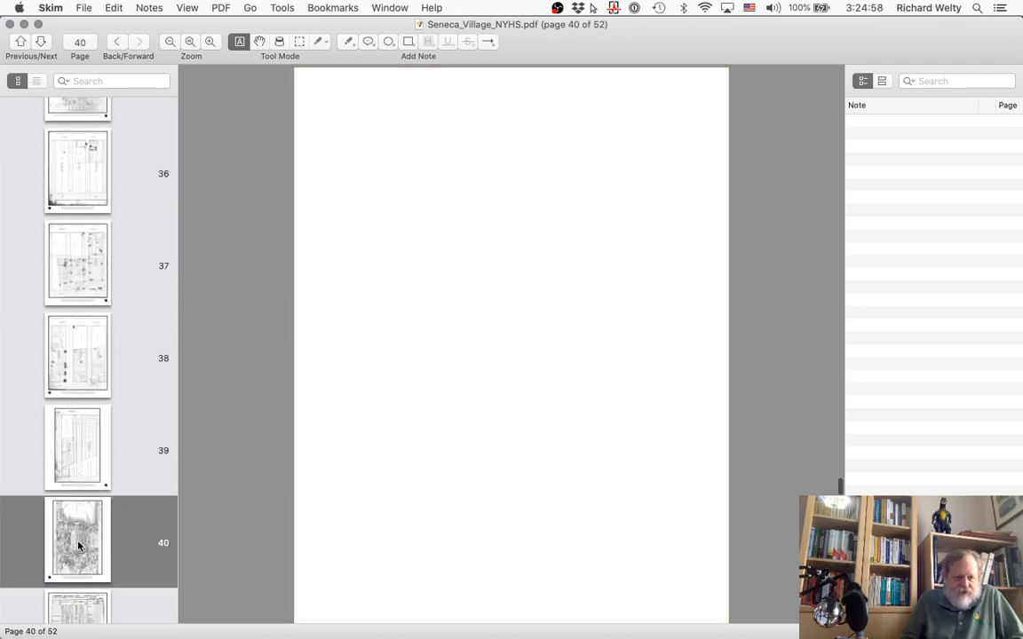
pyautogui.scroll(-4, 78, 542)
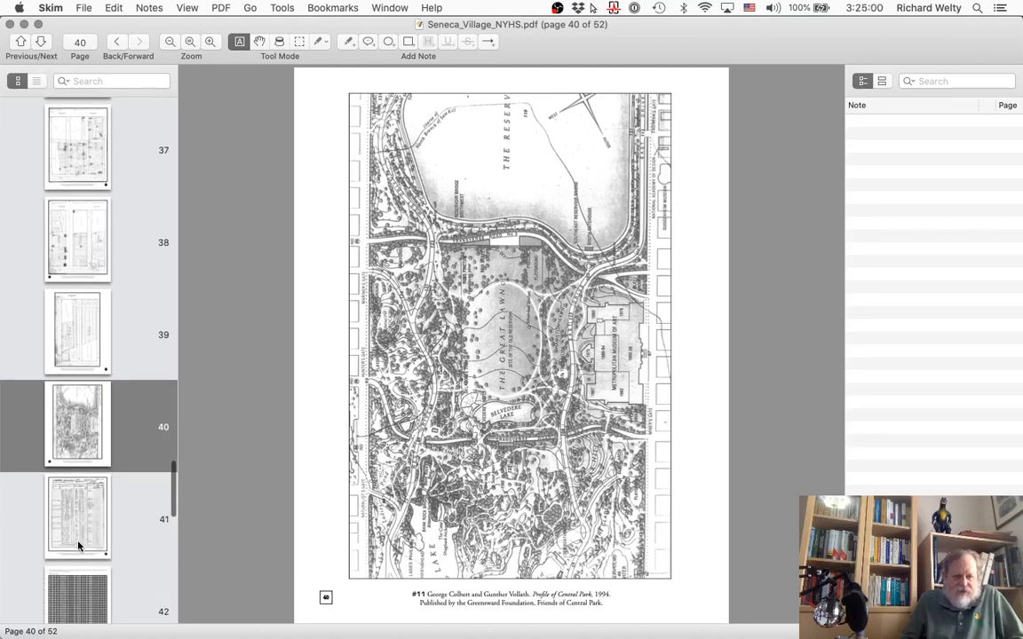
pyautogui.click(79, 509)
pyautogui.scroll(10, 78, 510)
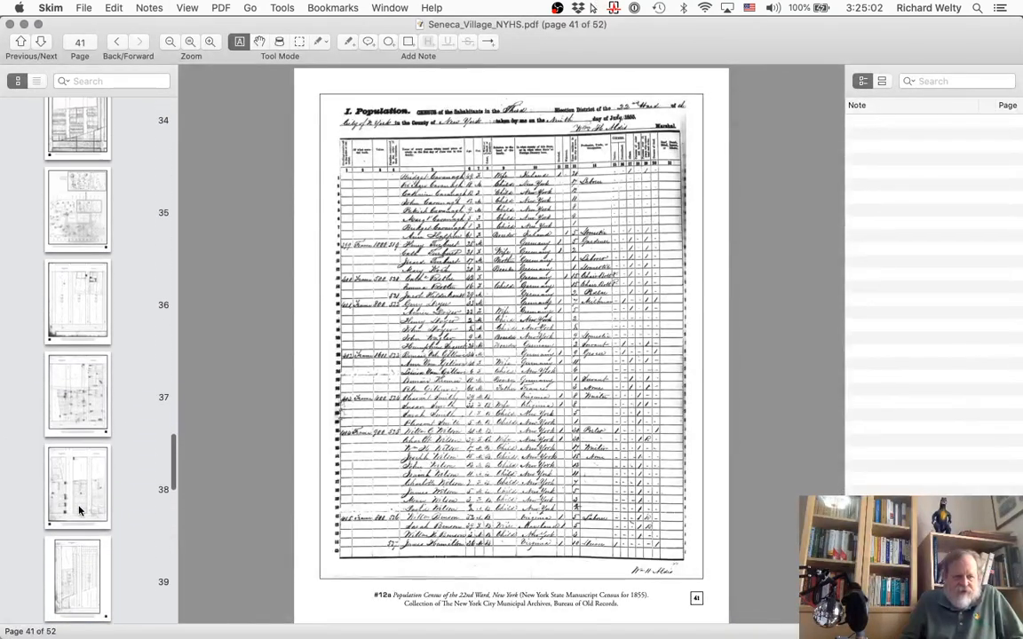
pyautogui.scroll(3, 78, 510)
pyautogui.click(69, 429)
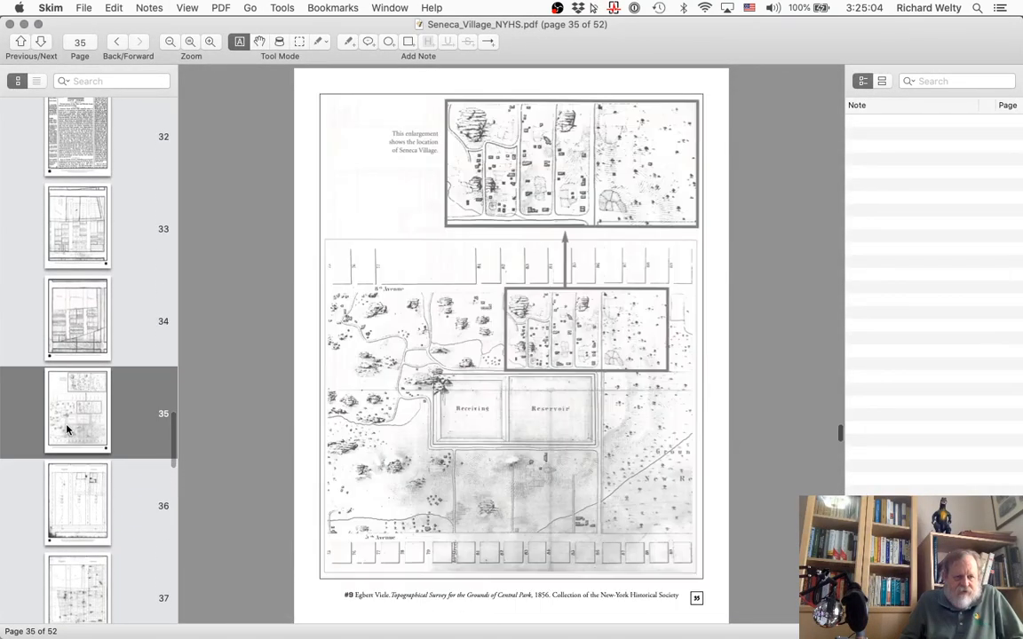
pyautogui.scroll(3, 68, 429)
pyautogui.scroll(2, 68, 429)
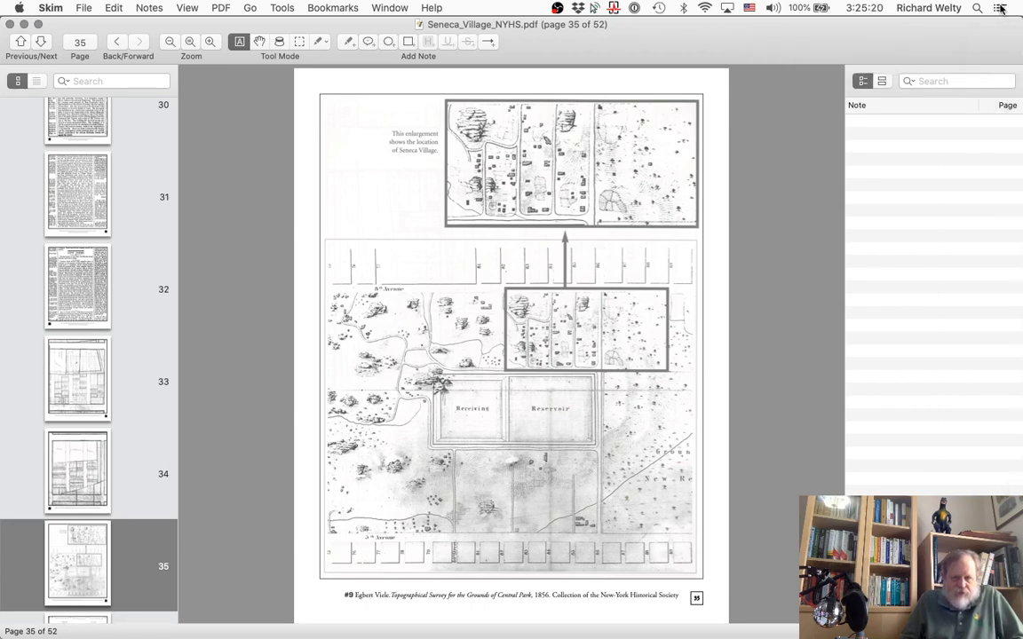
# Step: Turn on Do Not Disturb for the system notifications and close the notification sidebar
pyautogui.click(1004, 8)
pyautogui.scroll(2, 974, 126)
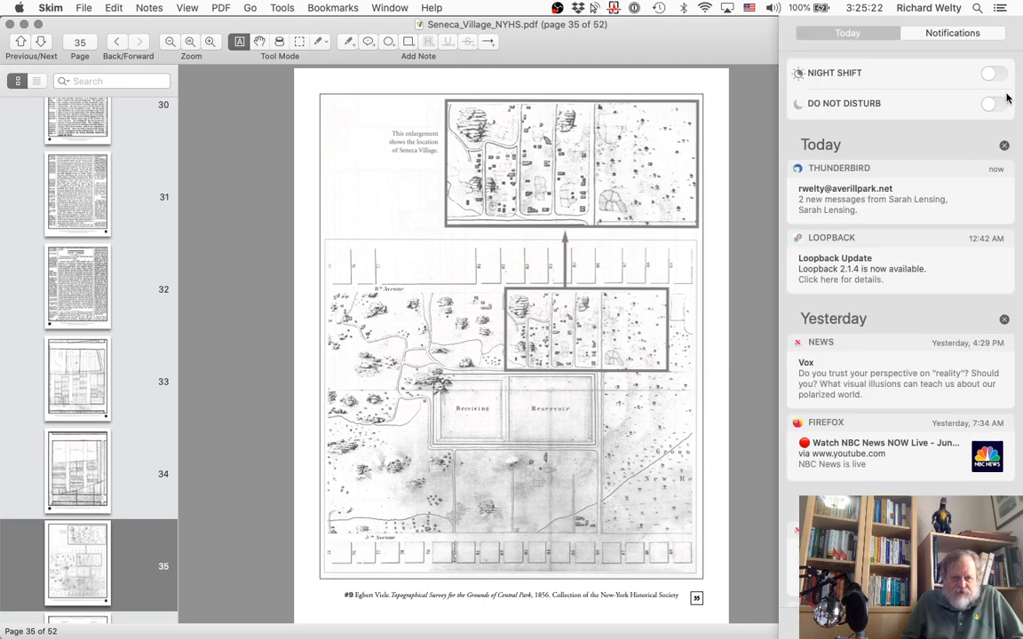
pyautogui.click(994, 104)
pyautogui.click(1001, 6)
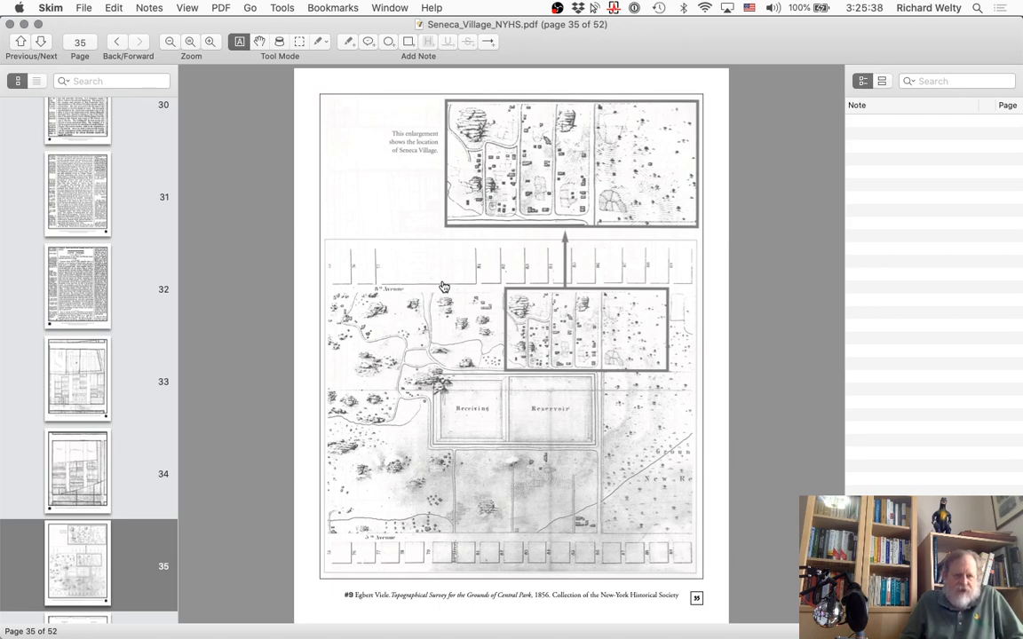
# Step: Quit Skim and switch to the NYPL Map Warper page for Map 15074 in Firefox
pyautogui.click(51, 7)
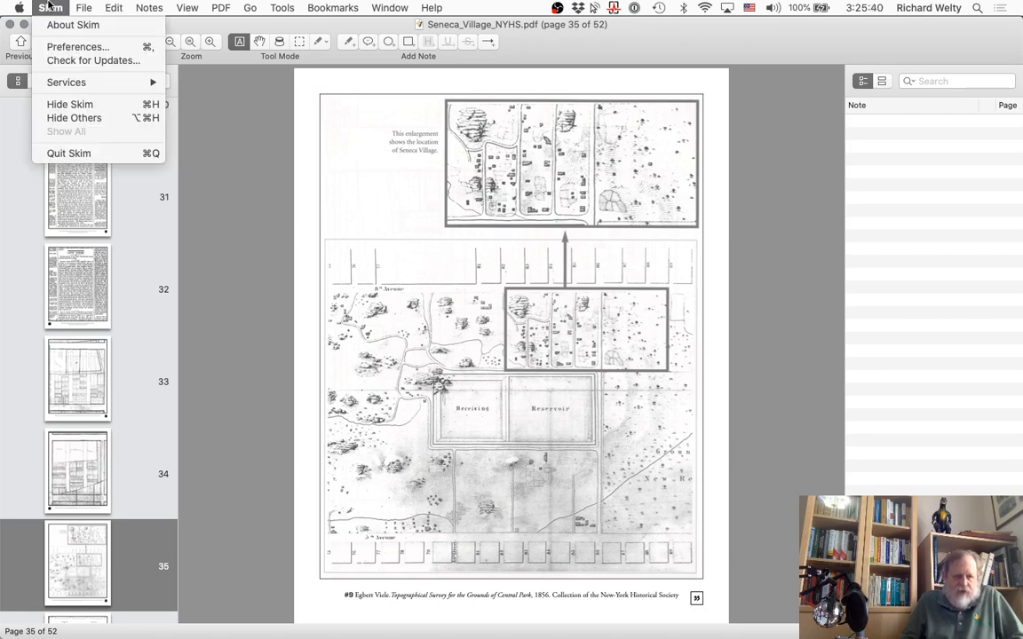
pyautogui.click(85, 154)
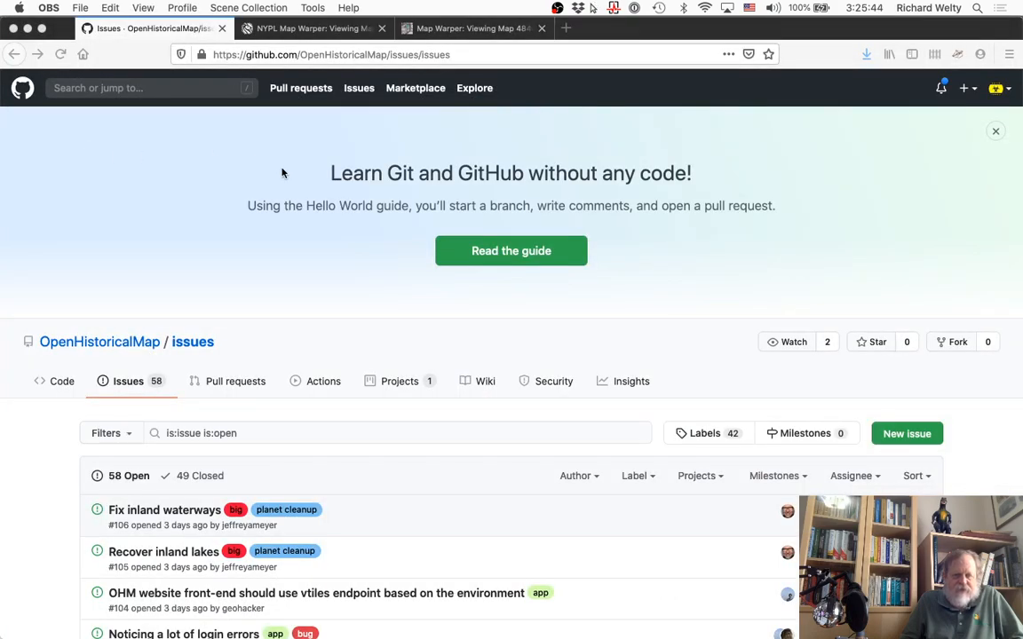
pyautogui.click(282, 28)
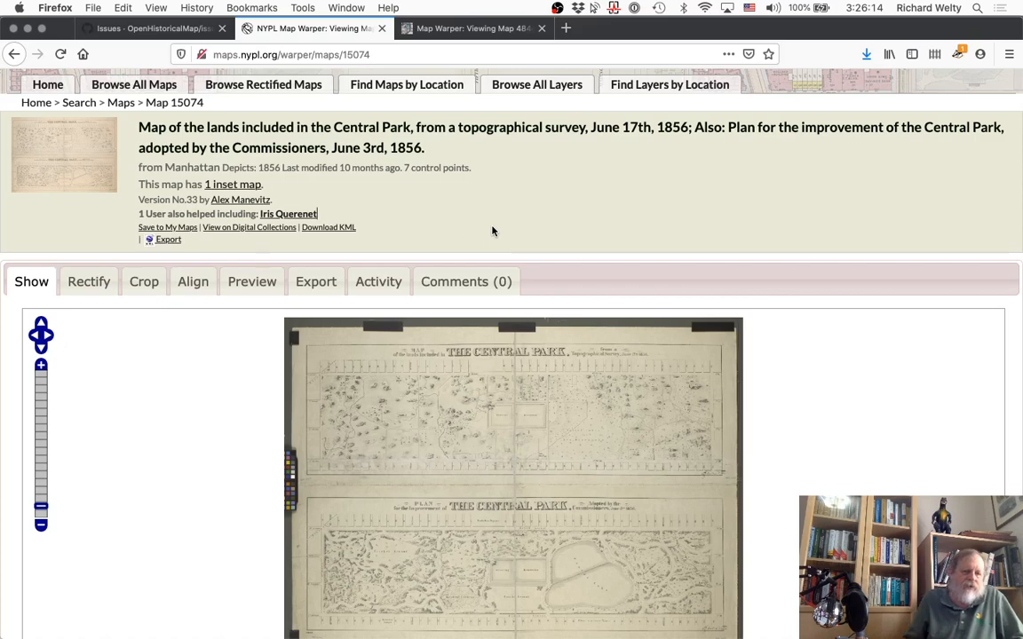
# Step: Examine the Seneca Village blocks between 82nd and 86th Streets, beside the Receiving Reservoir, on the Central Park survey map
pyautogui.scroll(1, 524, 404)
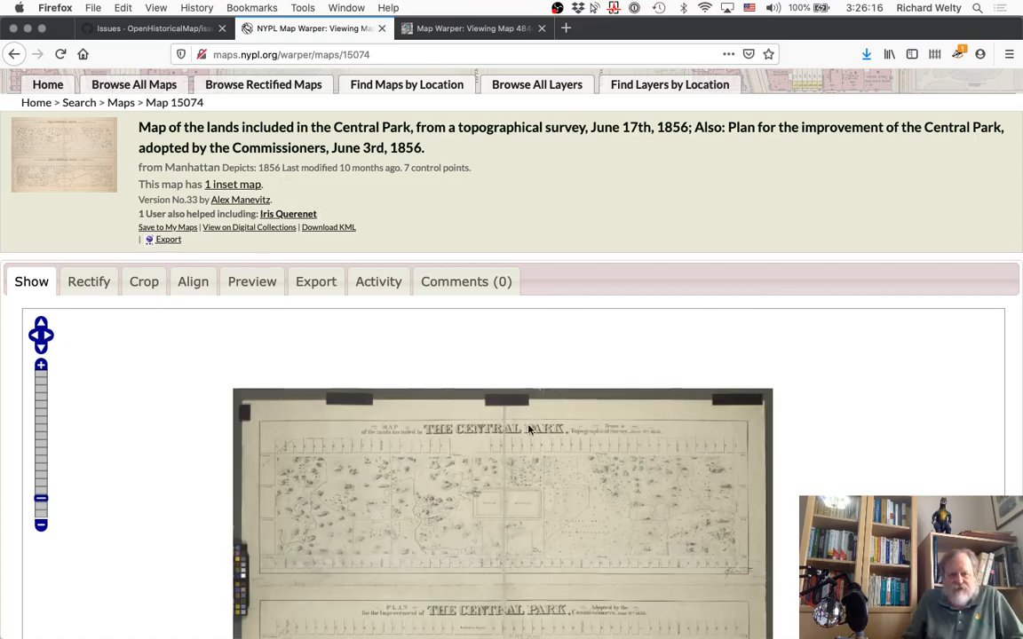
pyautogui.scroll(1, 529, 480)
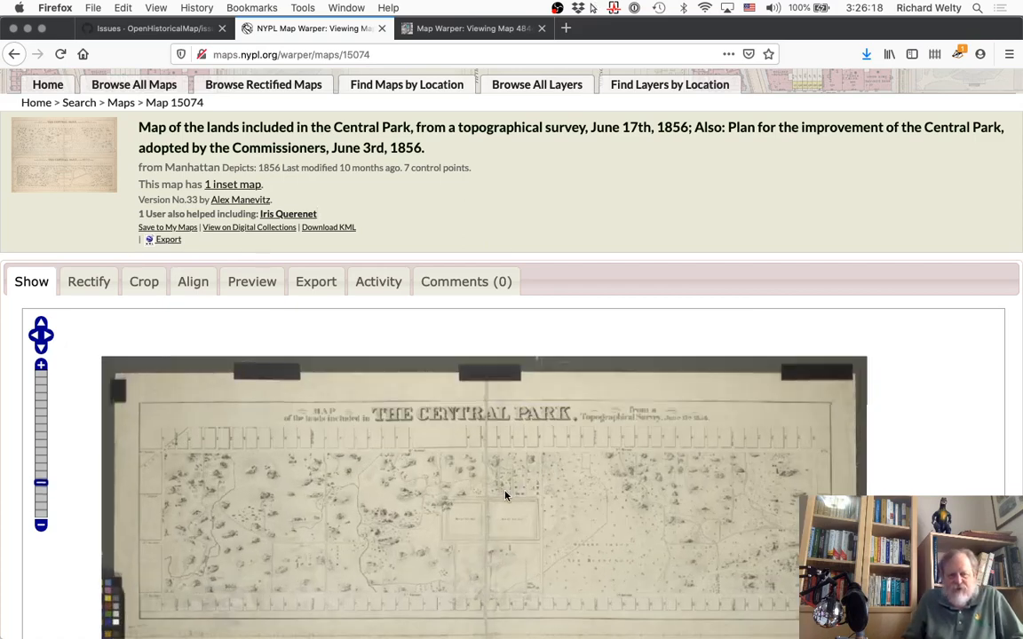
pyautogui.scroll(2, 524, 473)
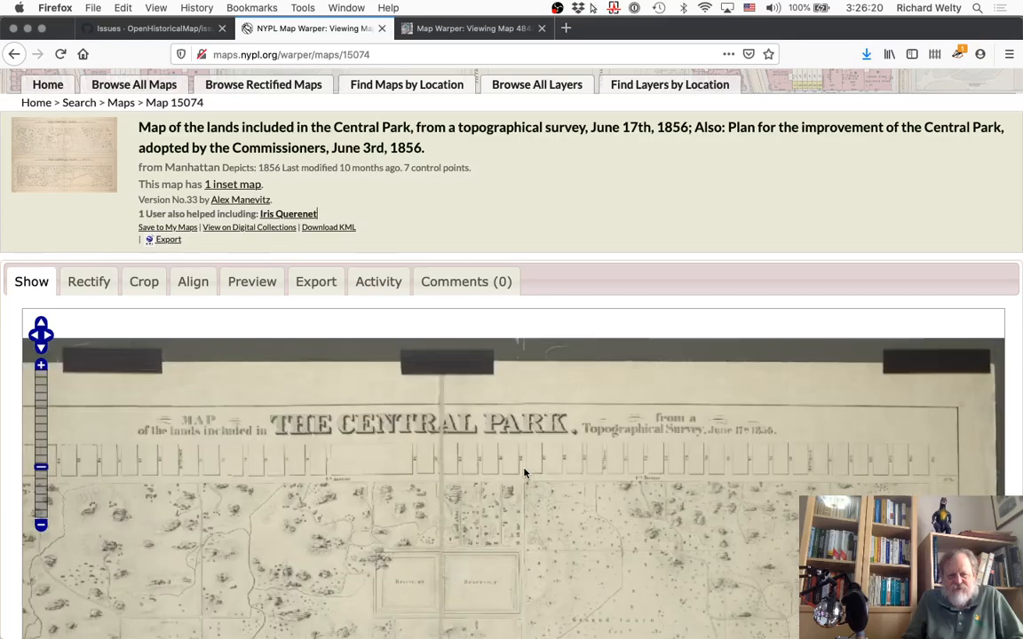
pyautogui.scroll(1, 466, 557)
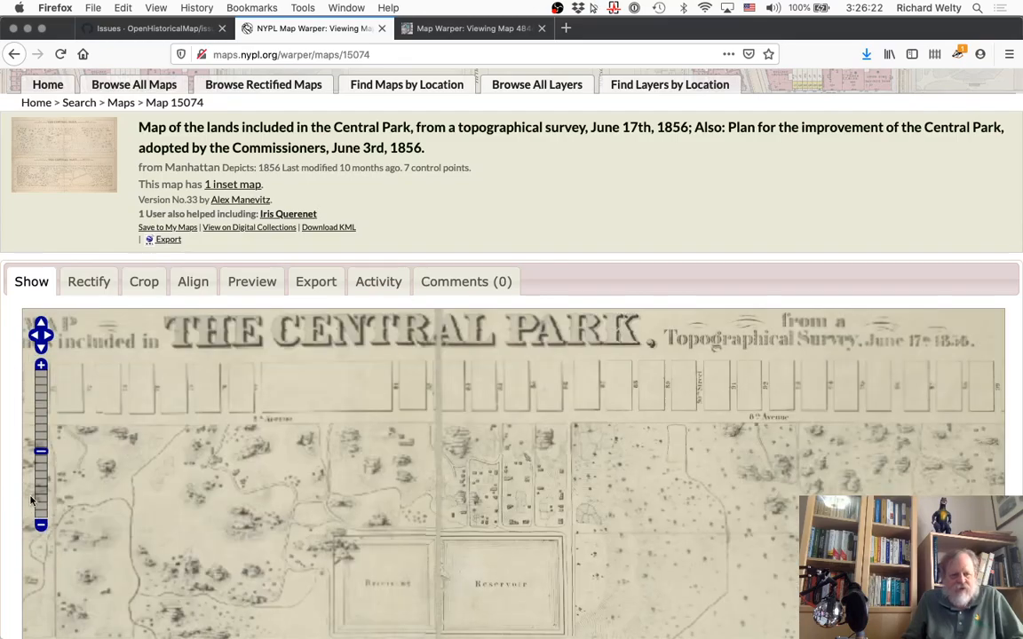
pyautogui.scroll(-3, 3, 547)
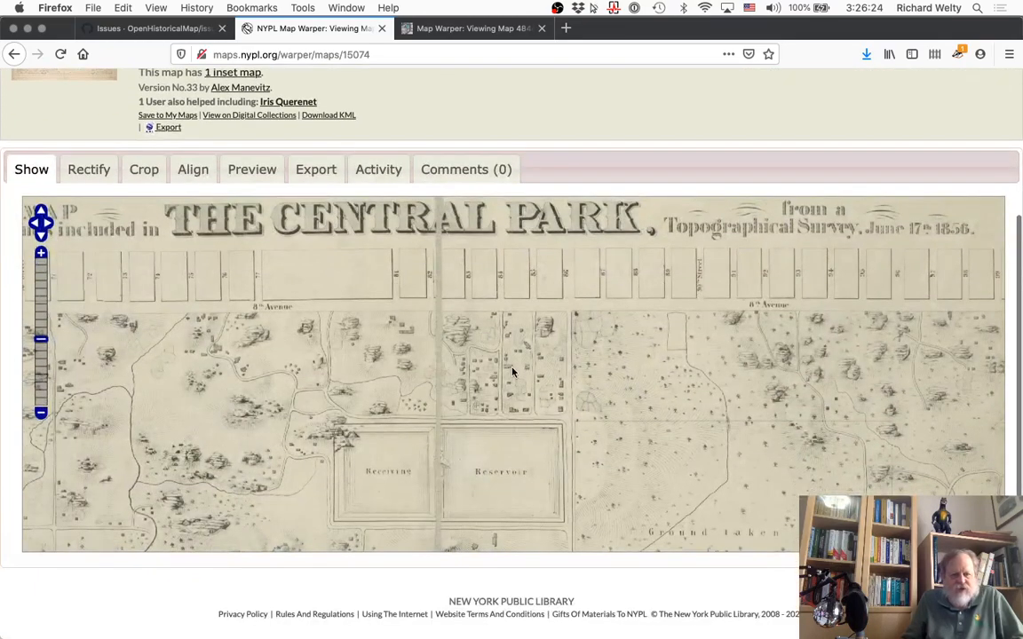
pyautogui.scroll(2, 514, 373)
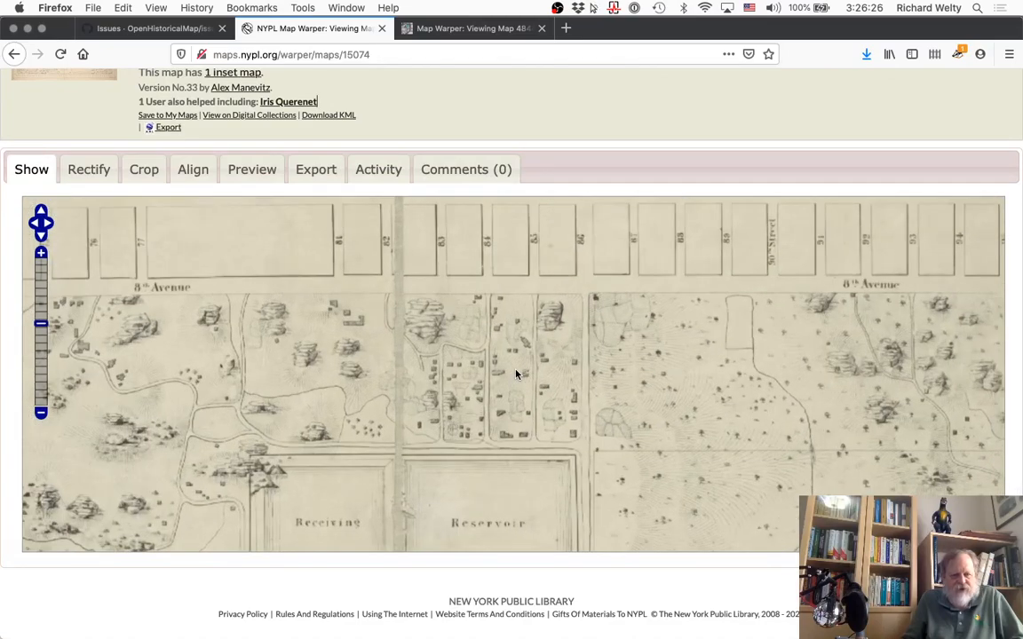
pyautogui.scroll(1, 516, 374)
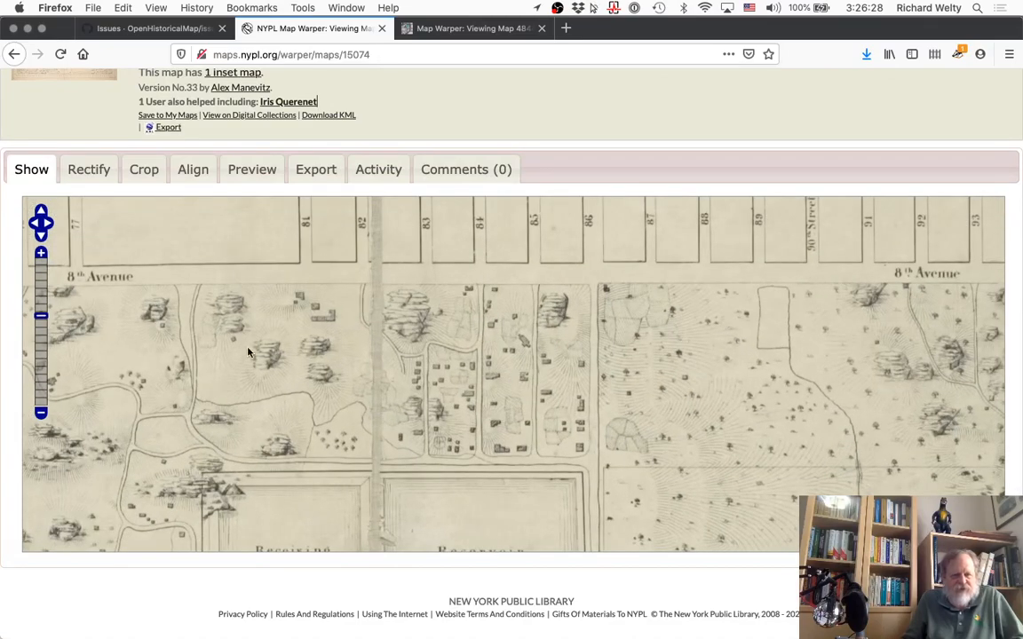
# Step: Review the wider topographical survey with its title, and the record details of Map 15074
pyautogui.click(40, 414)
pyautogui.click(39, 414)
pyautogui.click(39, 414)
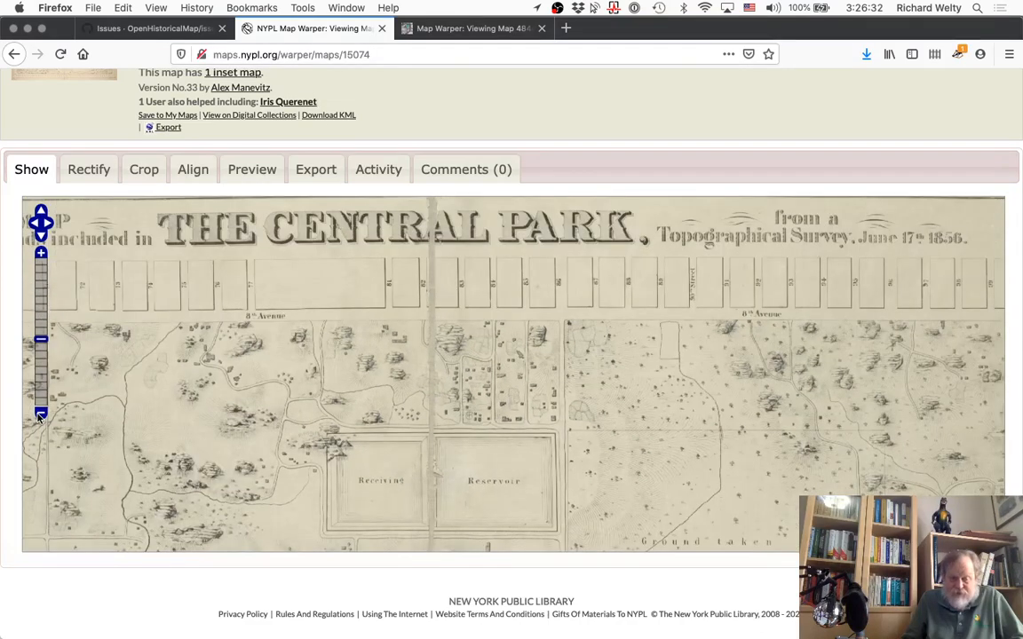
pyautogui.click(40, 414)
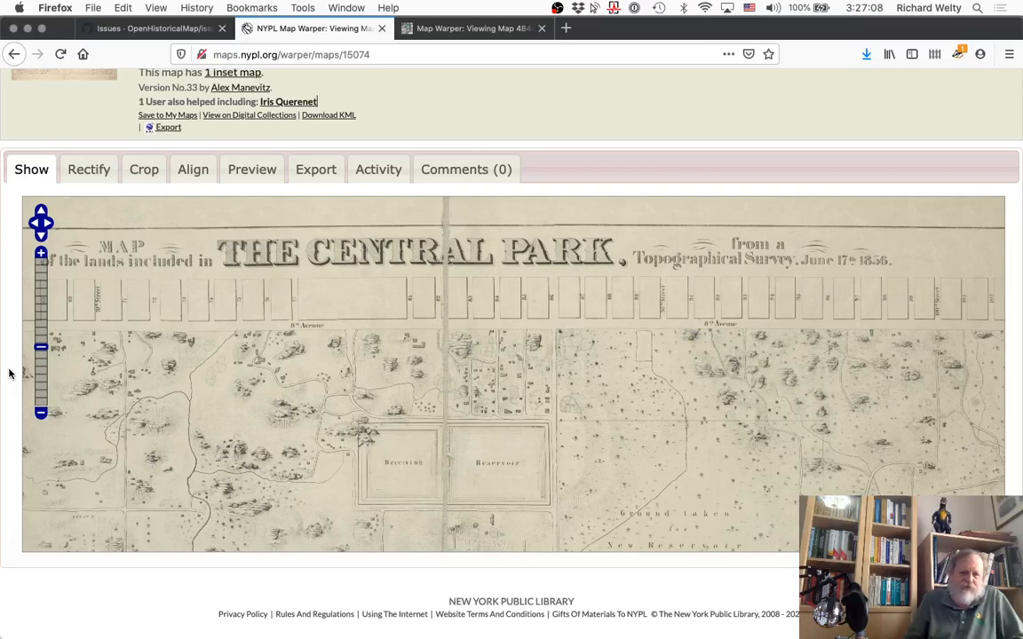
pyautogui.scroll(1, 9, 373)
pyautogui.scroll(5, 9, 373)
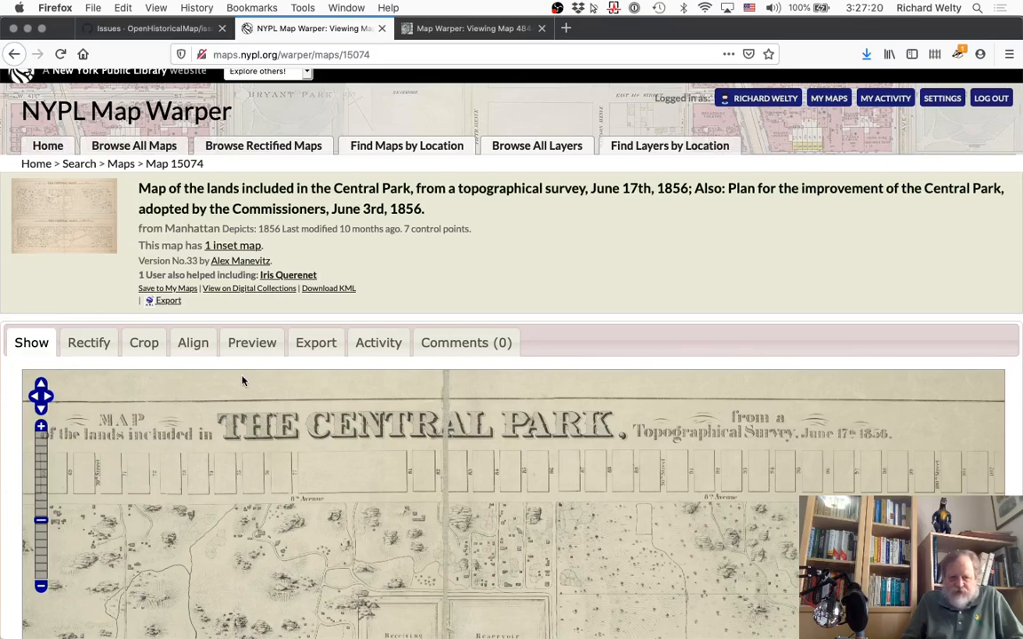
# Step: Compare the two Central Park drawings on the scanned sheet, the topographical survey and the plan for the improvement
pyautogui.scroll(-4, 10, 511)
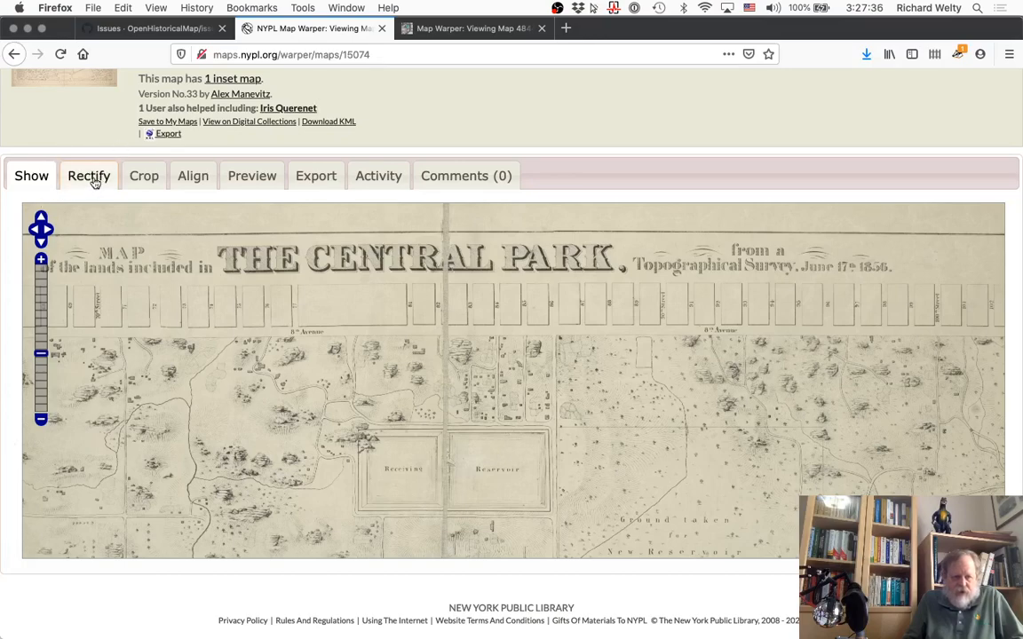
pyautogui.click(40, 421)
pyautogui.click(40, 421)
pyautogui.click(40, 421)
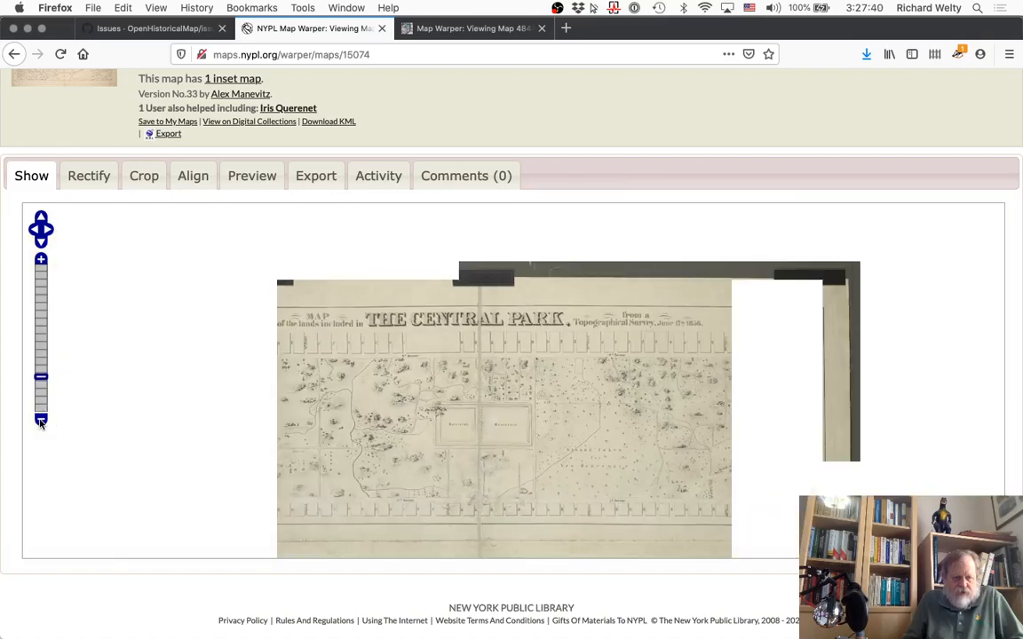
pyautogui.moveTo(472, 473); pyautogui.dragTo(463, 338)
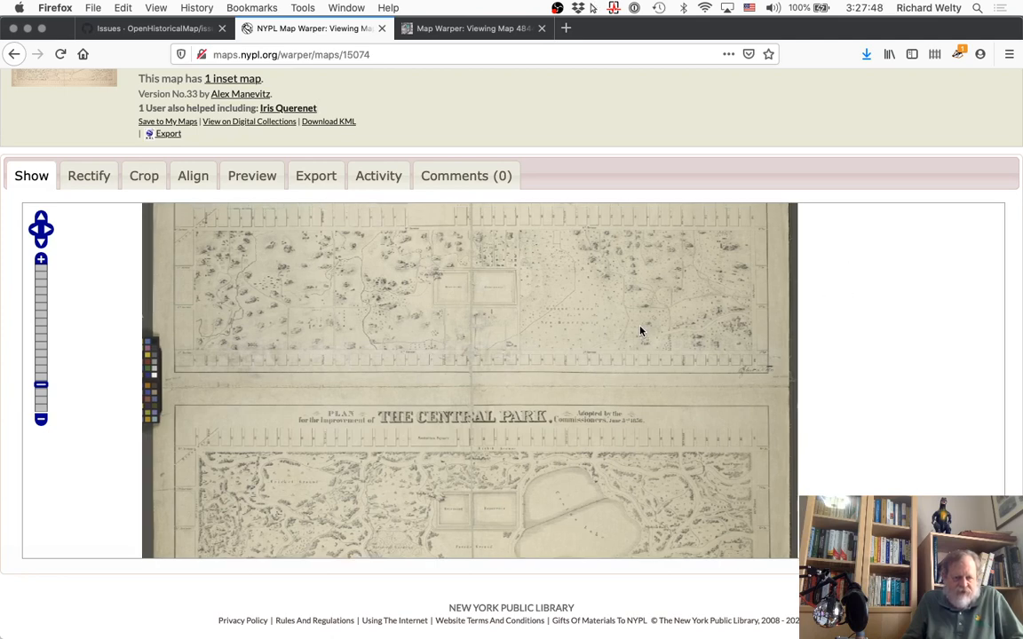
pyautogui.moveTo(639, 331); pyautogui.dragTo(654, 385)
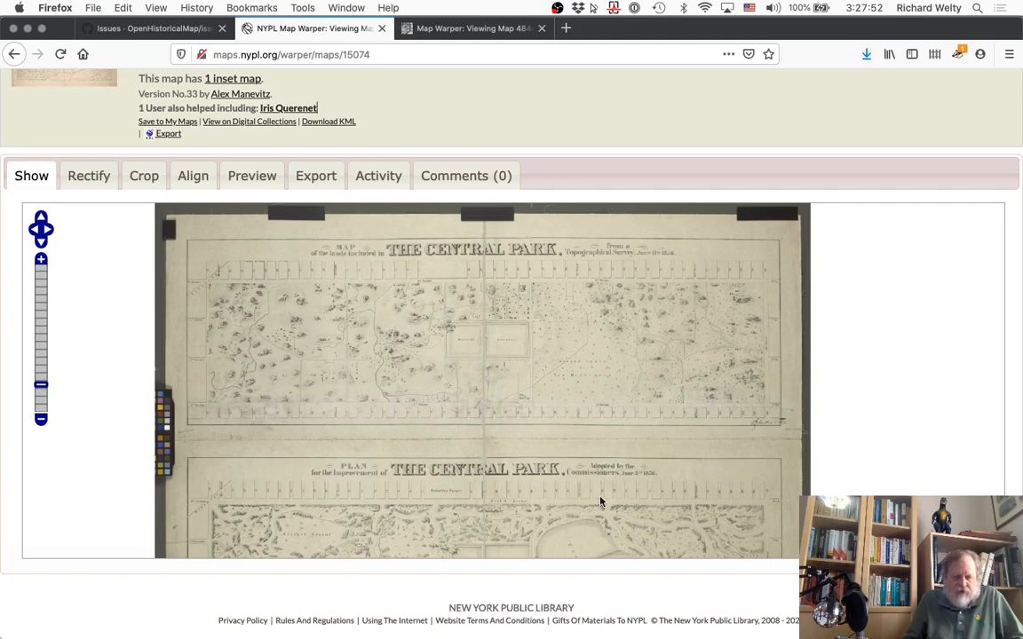
pyautogui.moveTo(600, 497); pyautogui.dragTo(615, 377)
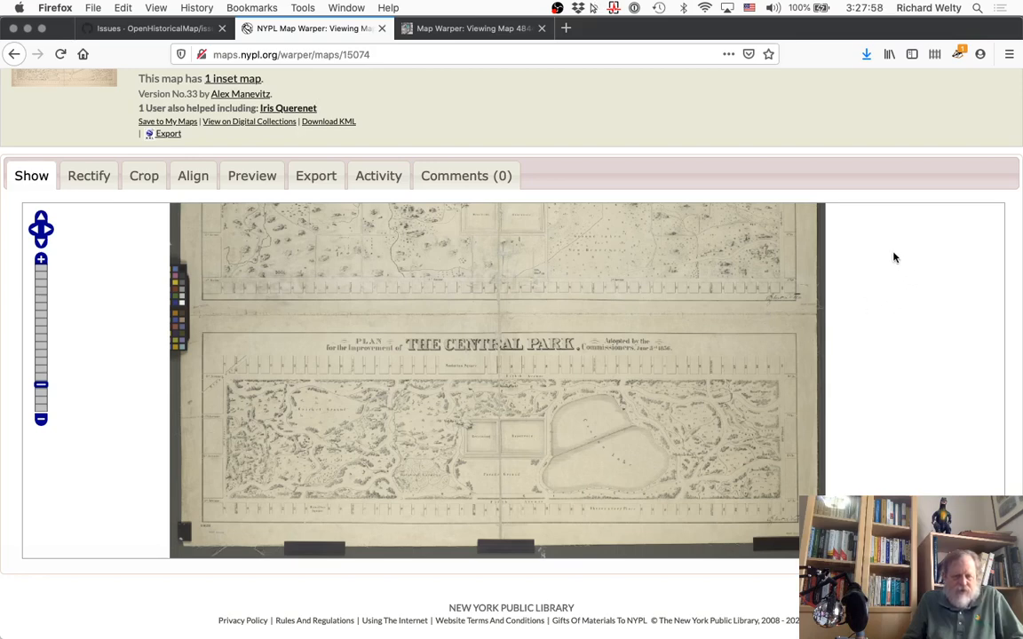
pyautogui.moveTo(894, 258); pyautogui.dragTo(890, 317)
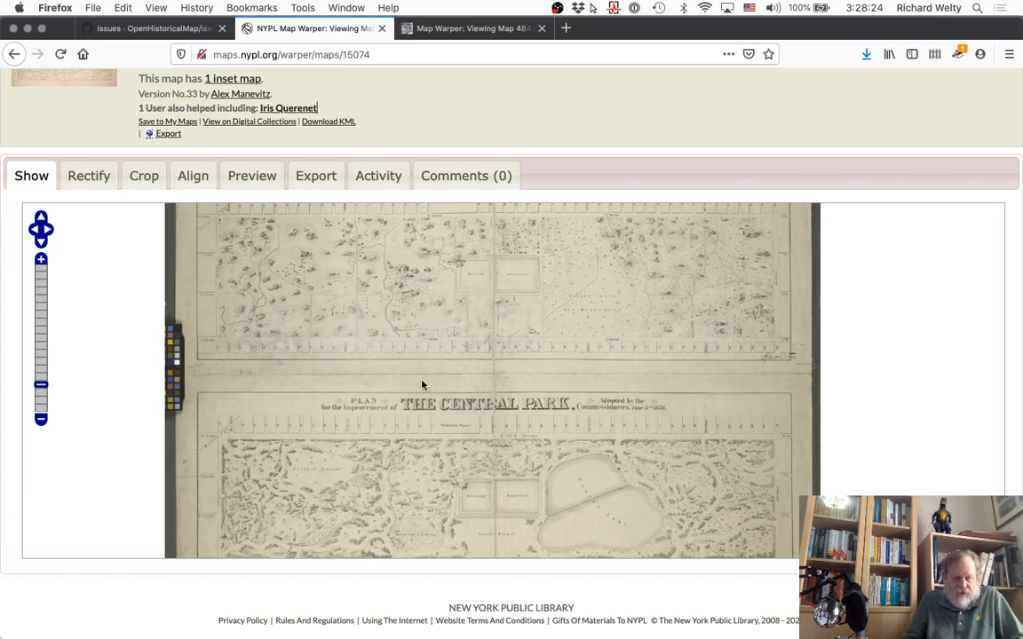
# Step: Examine the rectification control points of Map 15074 on the scanned sheet and around Central Park on the base map
pyautogui.click(89, 177)
pyautogui.scroll(-2, 89, 175)
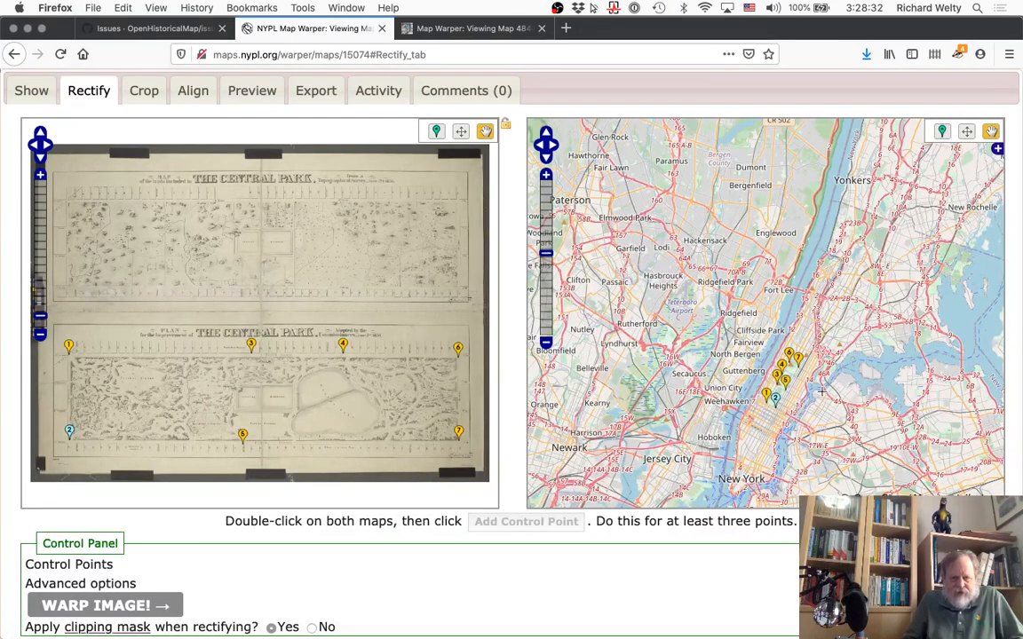
pyautogui.scroll(1, 803, 403)
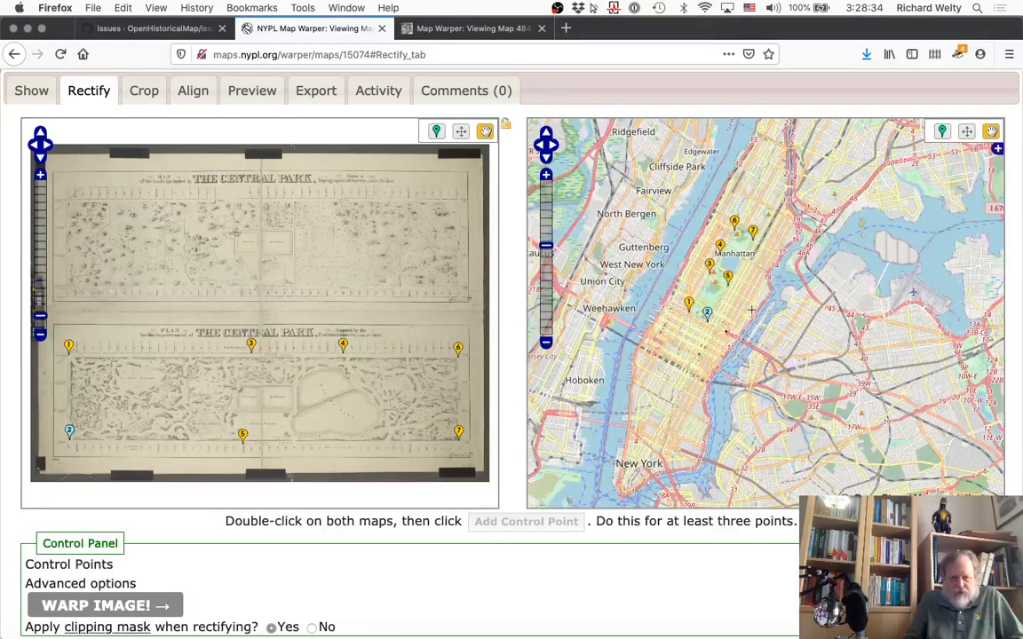
pyautogui.scroll(1, 763, 272)
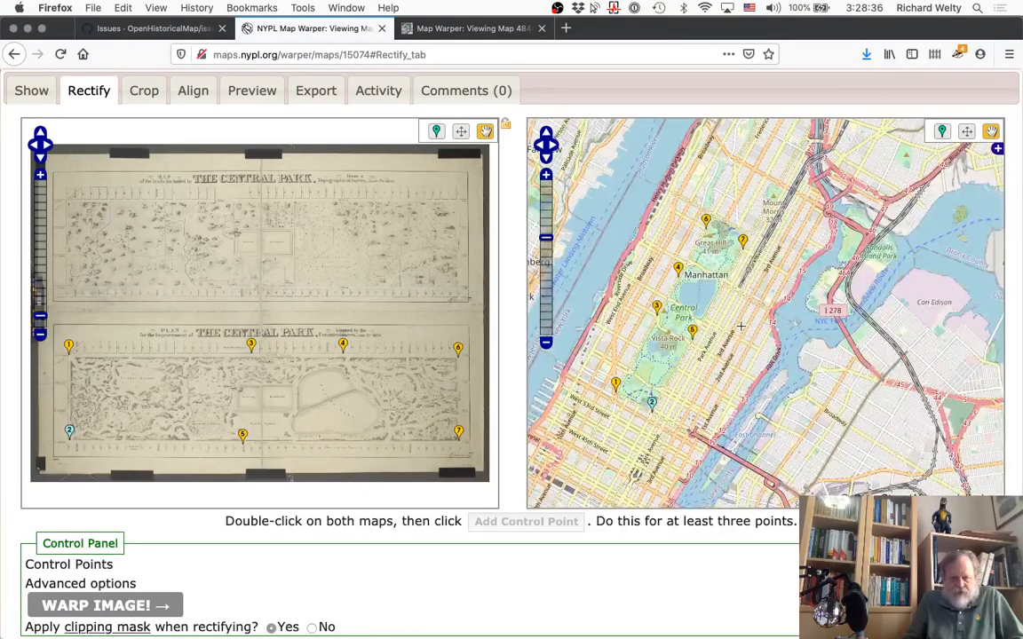
pyautogui.moveTo(763, 272); pyautogui.dragTo(893, 290)
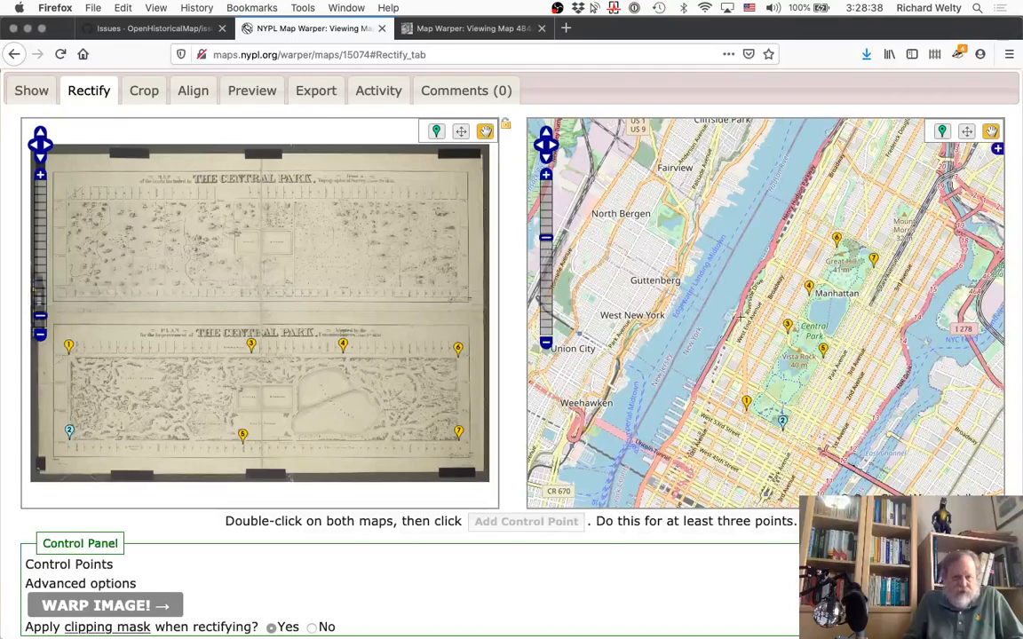
pyautogui.scroll(1, 731, 324)
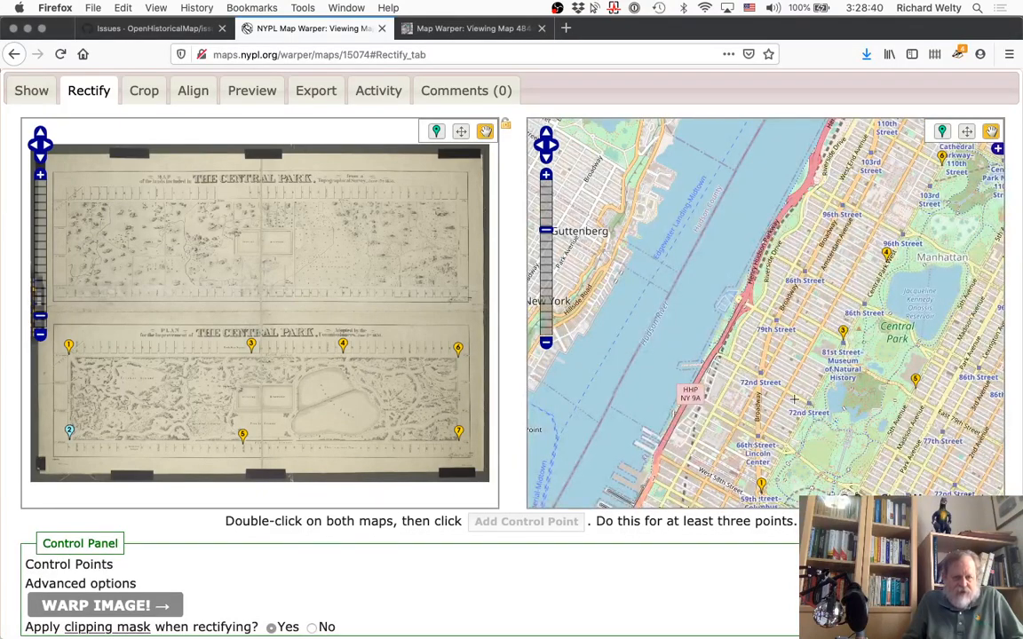
pyautogui.moveTo(794, 399); pyautogui.dragTo(710, 364)
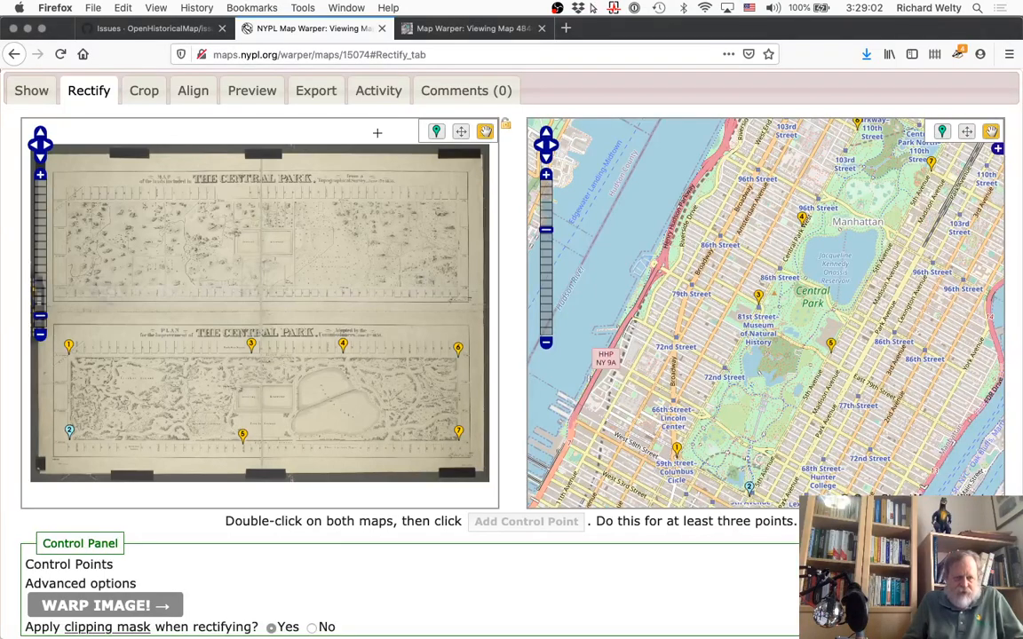
# Step: Review the export options and bibliographic details of Map 15074
pyautogui.click(315, 91)
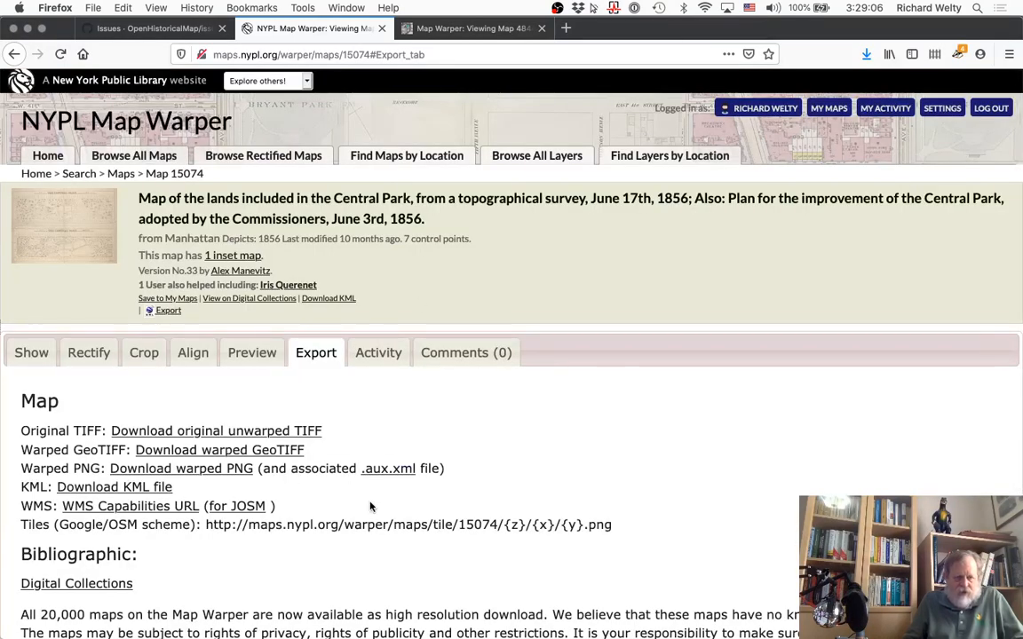
pyautogui.scroll(-3, 471, 417)
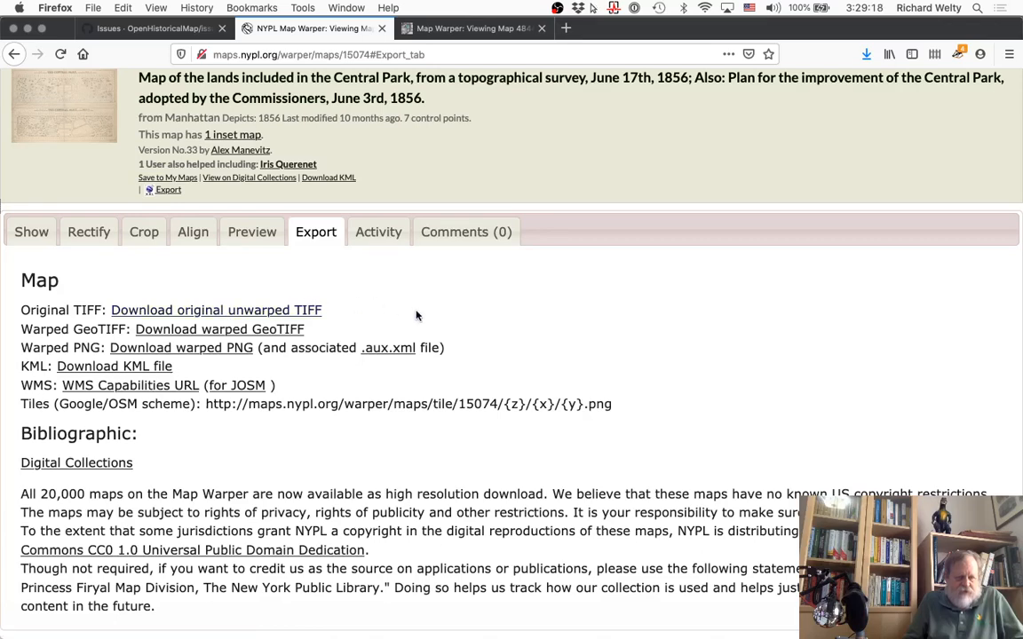
pyautogui.scroll(2, 417, 316)
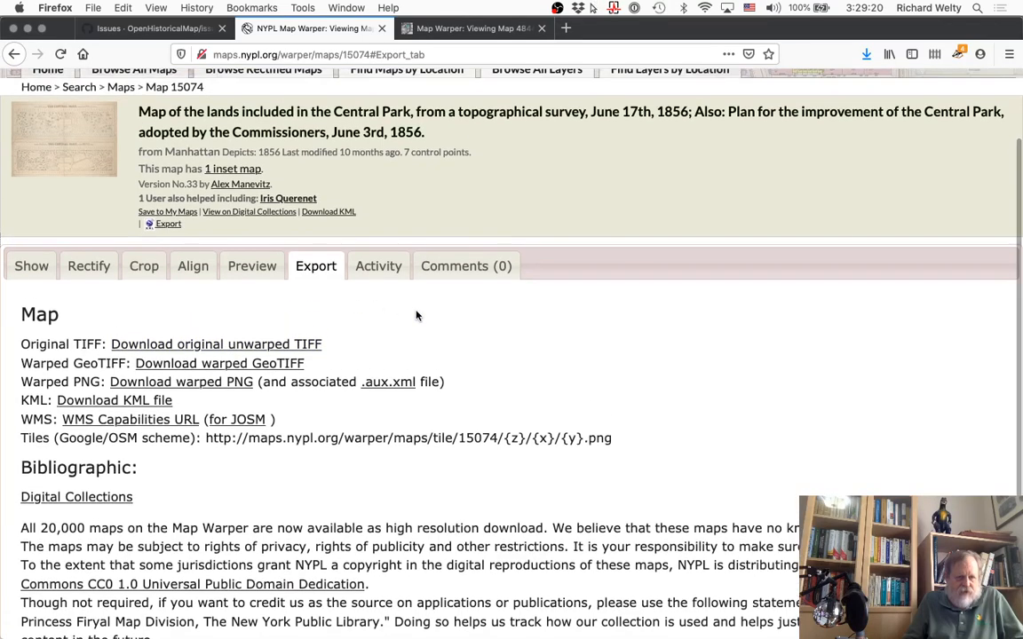
pyautogui.scroll(2, 416, 315)
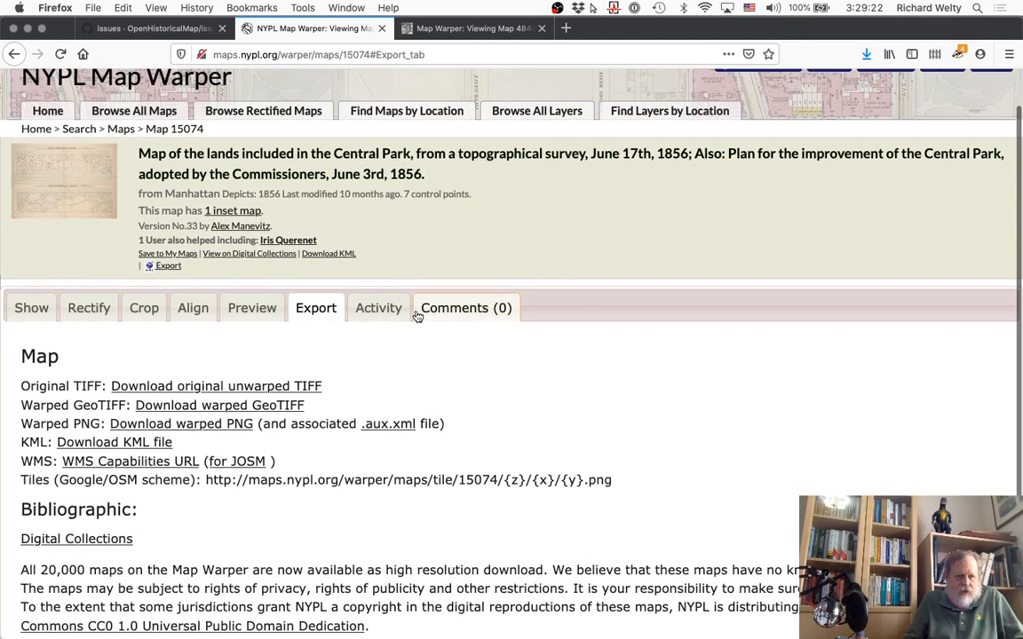
# Step: Recheck the control points, and preview the warped map overlaid on Manhattan near Central Park
pyautogui.click(88, 313)
pyautogui.scroll(-5, 88, 317)
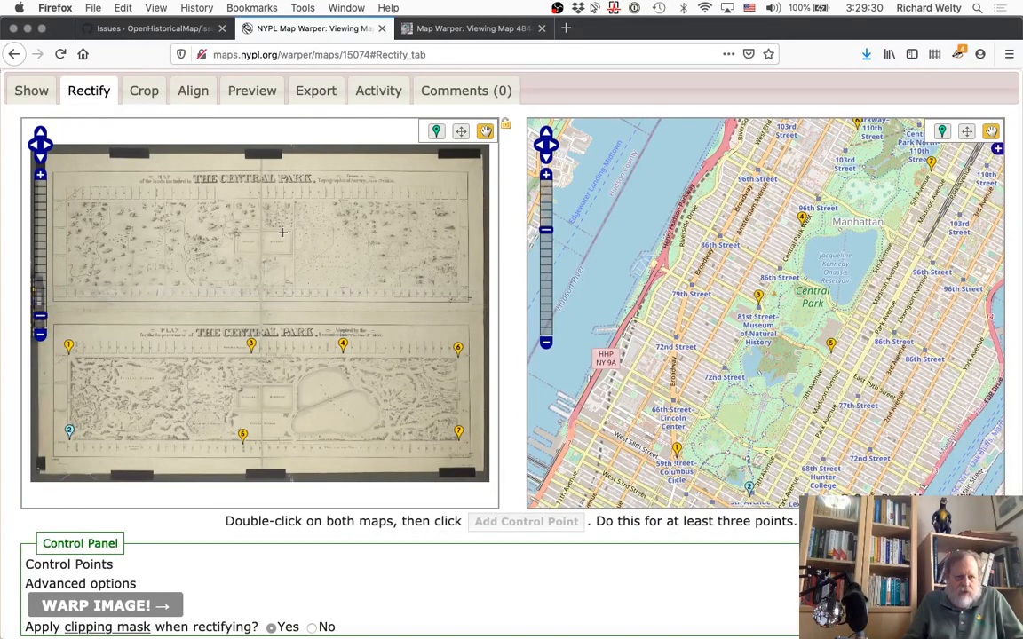
pyautogui.click(255, 96)
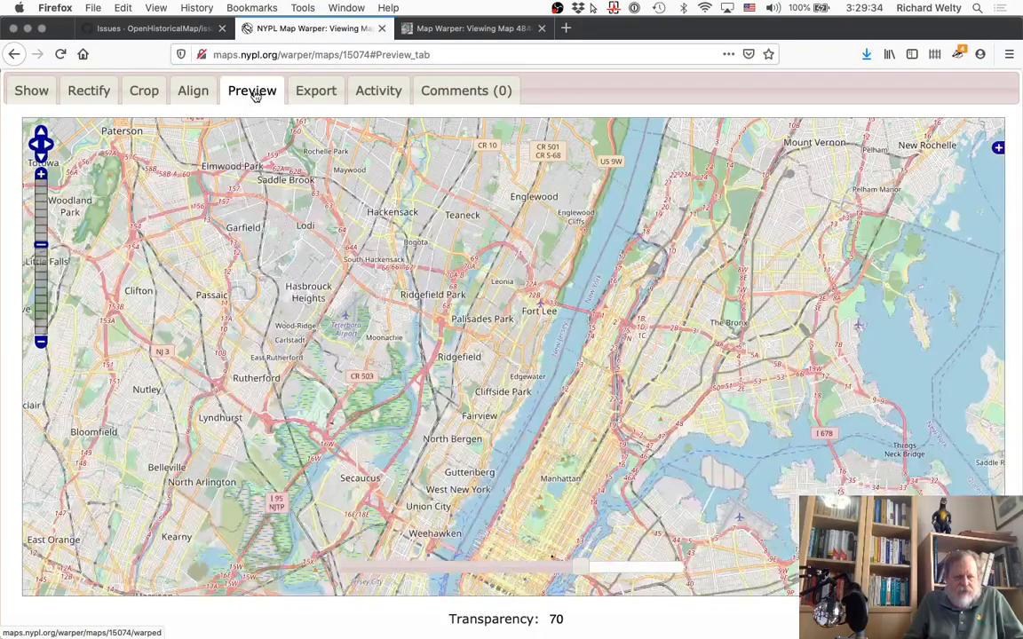
pyautogui.moveTo(409, 413); pyautogui.dragTo(408, 260)
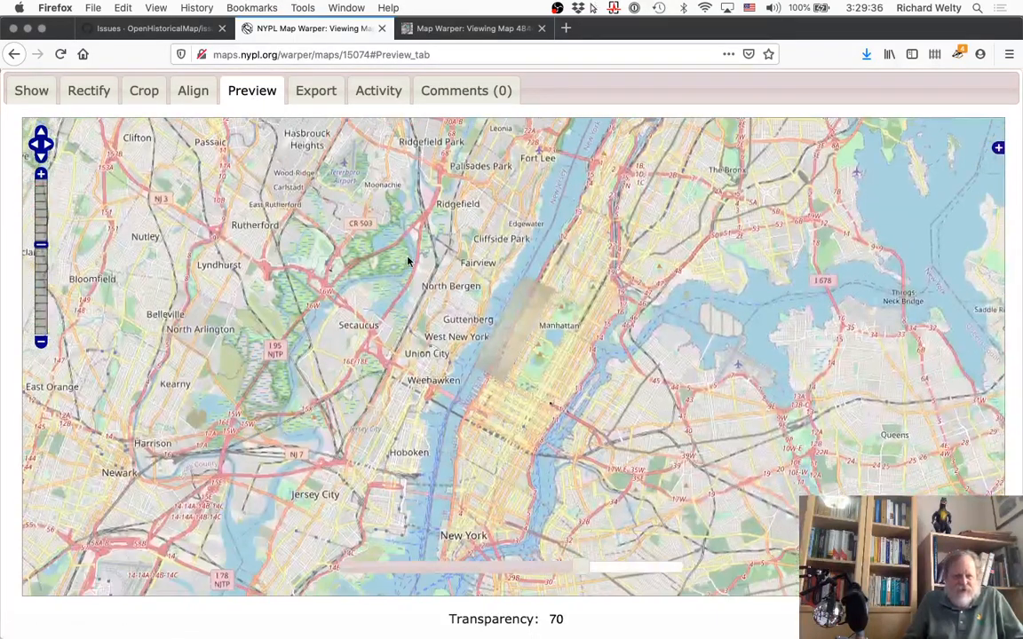
pyautogui.click(41, 174)
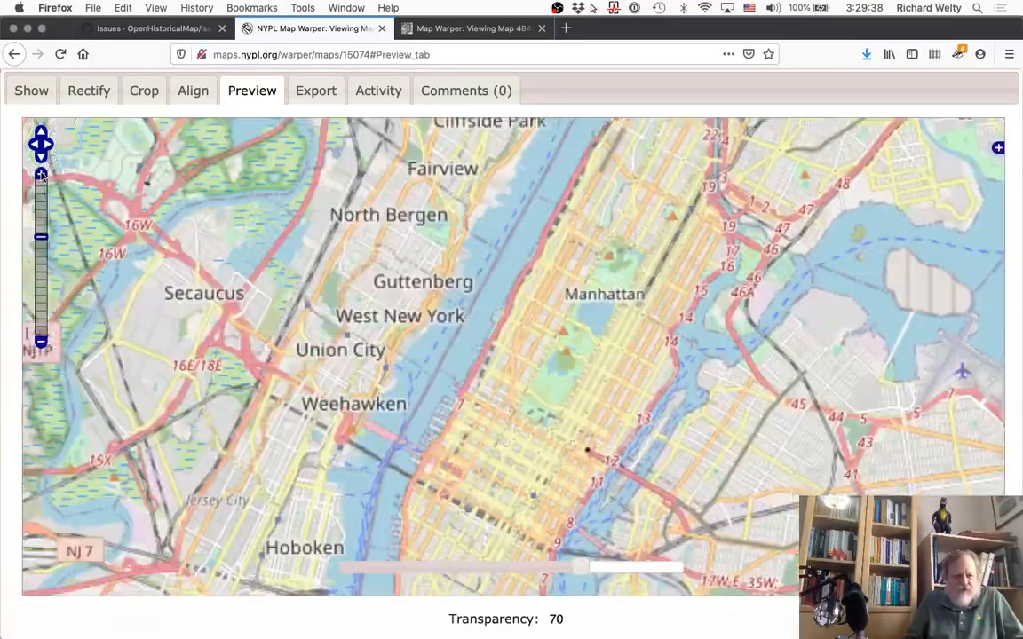
pyautogui.click(41, 174)
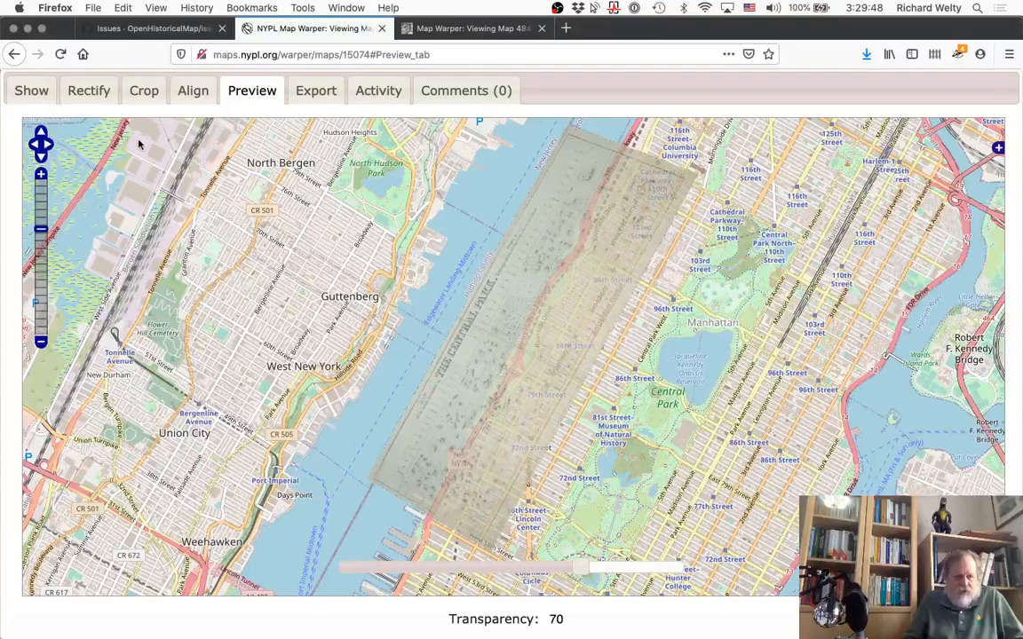
# Step: Compare the existing crop mask on the scanned sheet with the warped preview
pyautogui.click(146, 94)
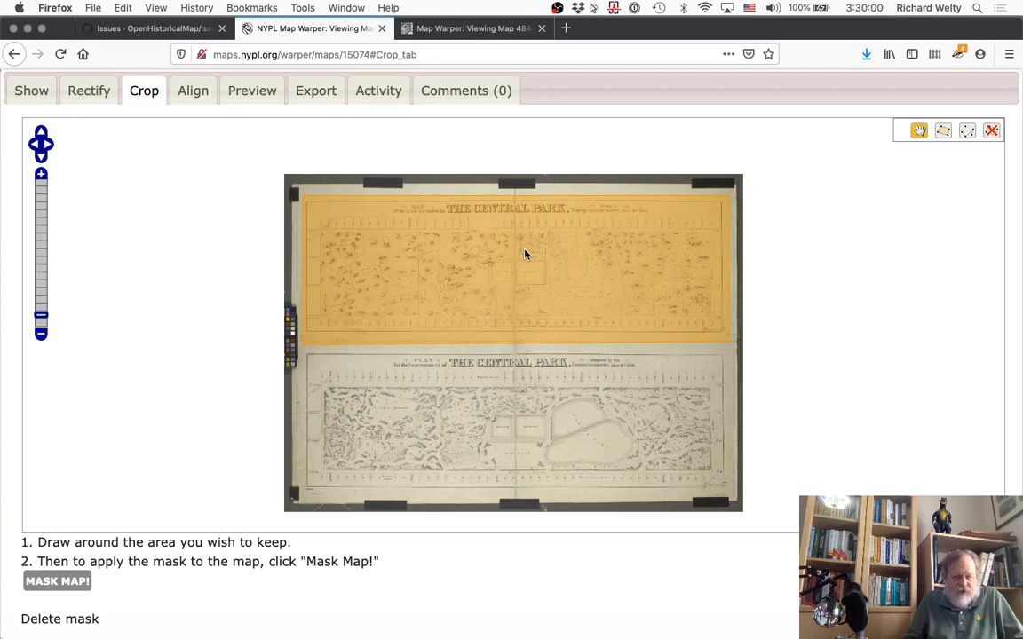
pyautogui.click(265, 97)
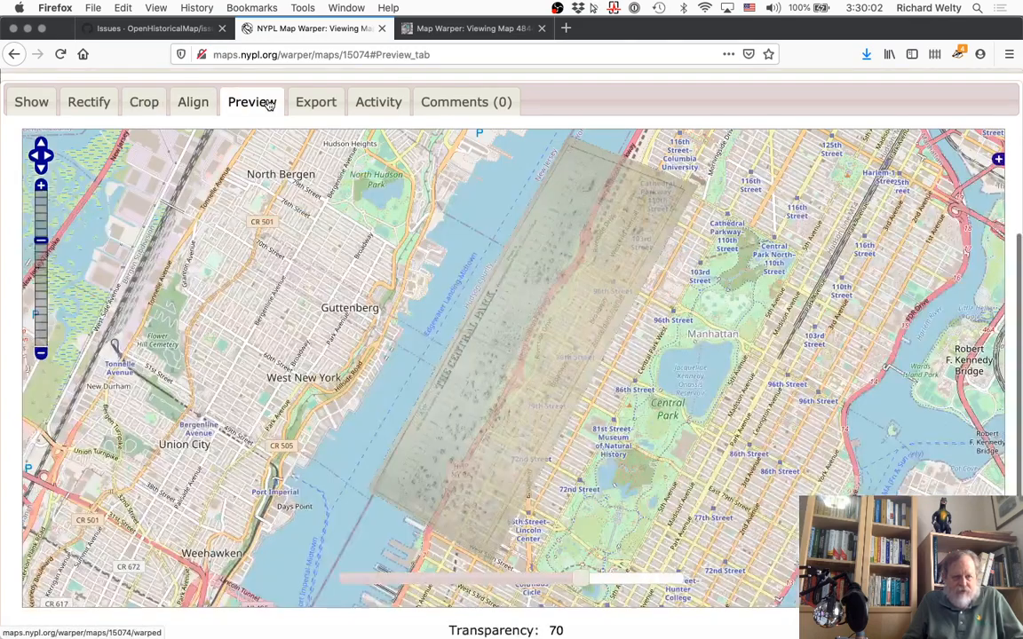
pyautogui.scroll(-1, 269, 105)
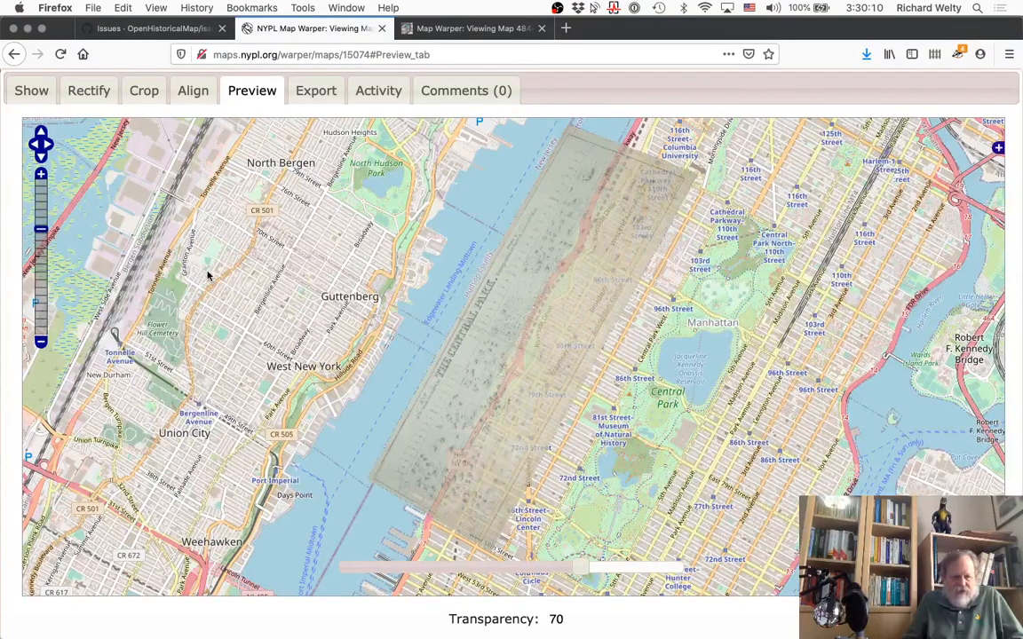
# Step: Delete the existing crop mask polygon covering the topographical survey drawing
pyautogui.click(143, 92)
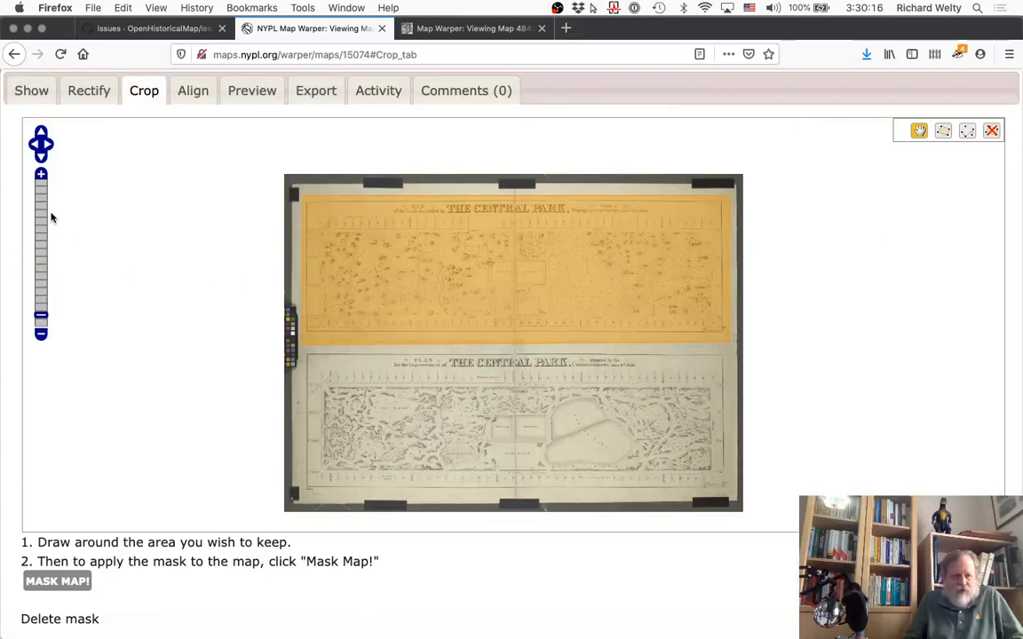
pyautogui.click(40, 174)
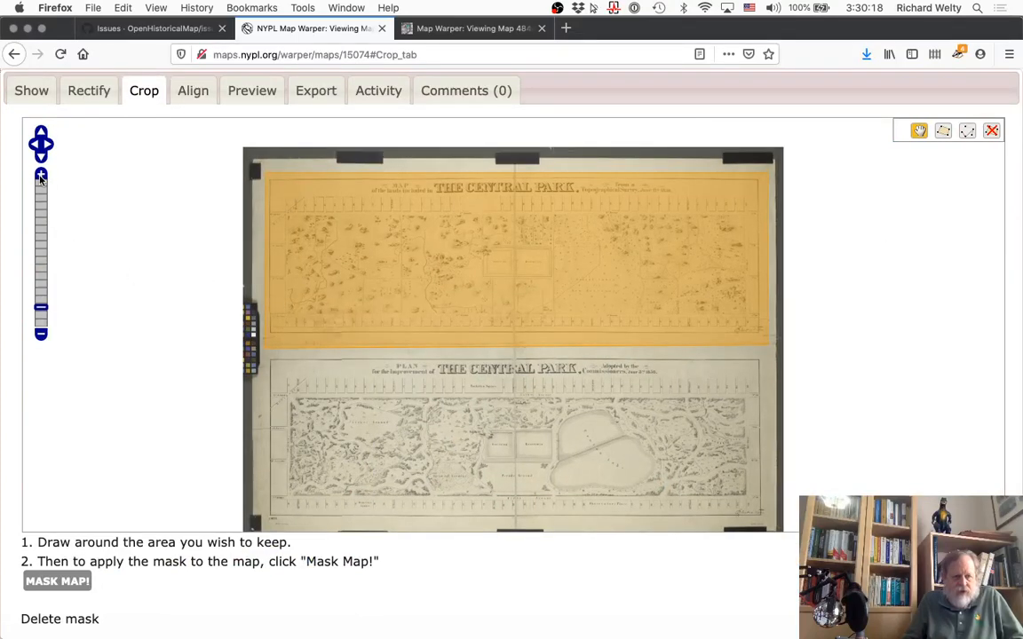
pyautogui.moveTo(874, 221); pyautogui.dragTo(855, 238)
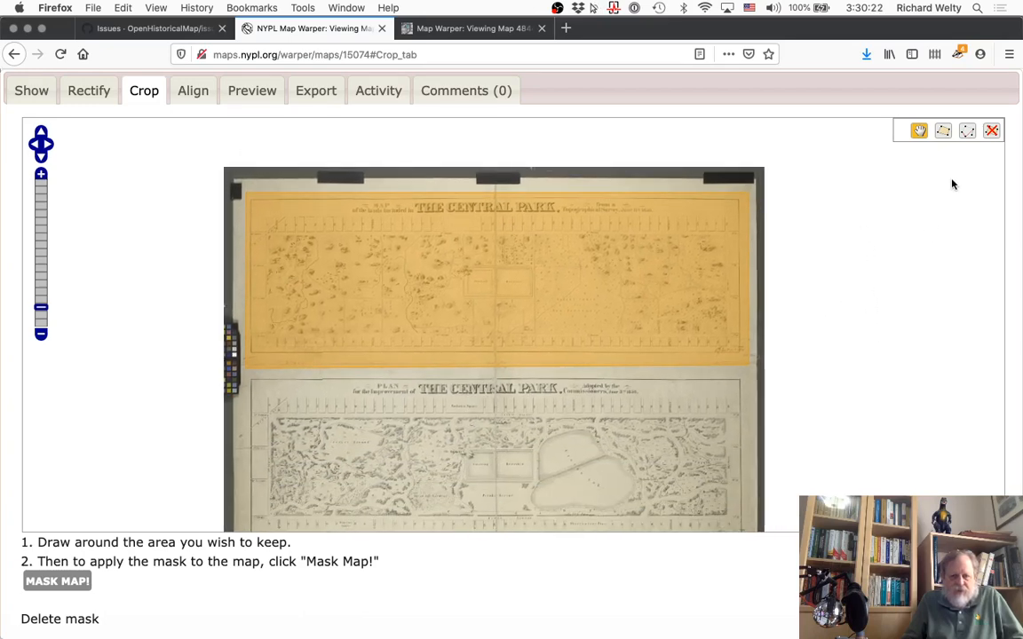
pyautogui.click(994, 131)
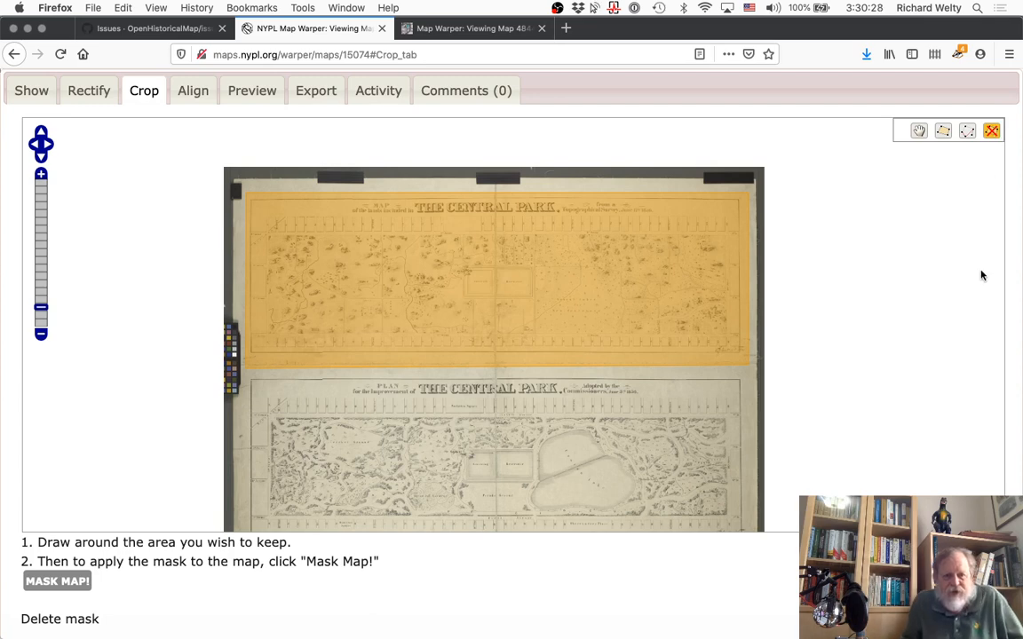
pyautogui.click(612, 326)
pyautogui.click(551, 309)
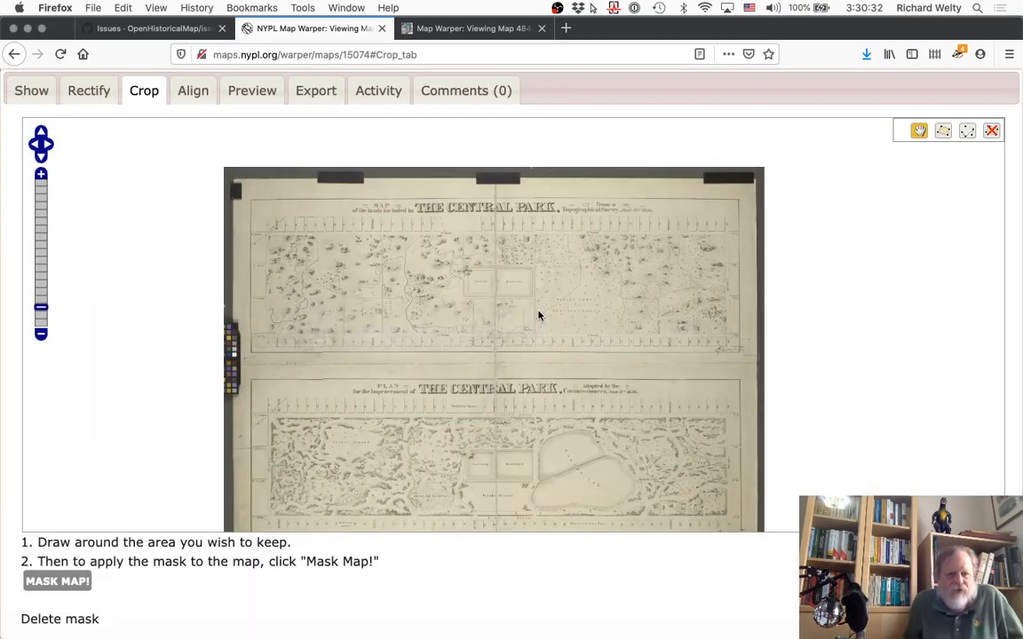
pyautogui.moveTo(142, 429); pyautogui.dragTo(135, 297)
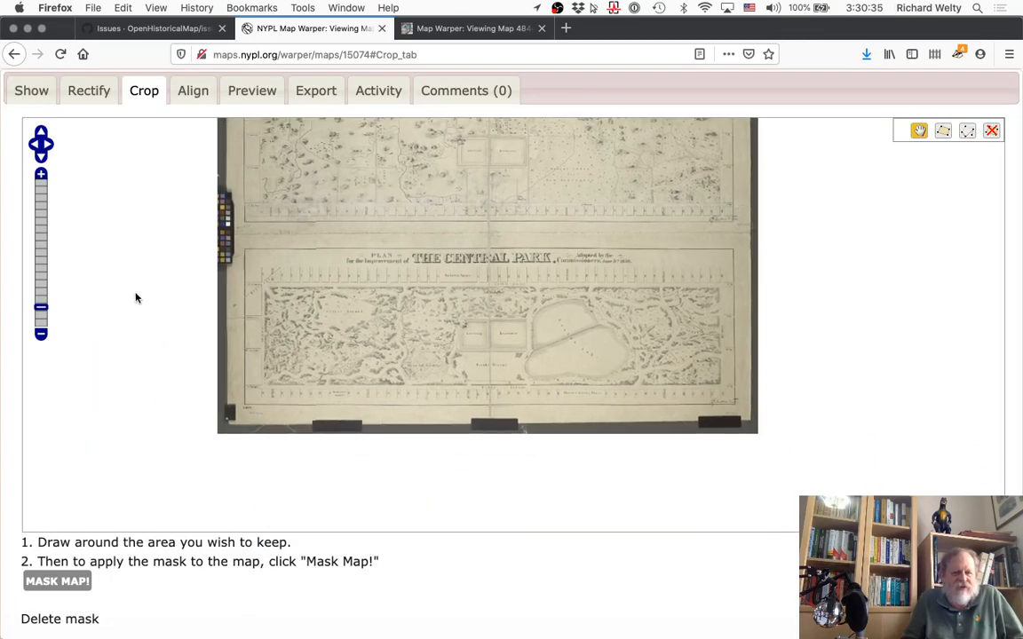
pyautogui.click(40, 175)
pyautogui.click(40, 175)
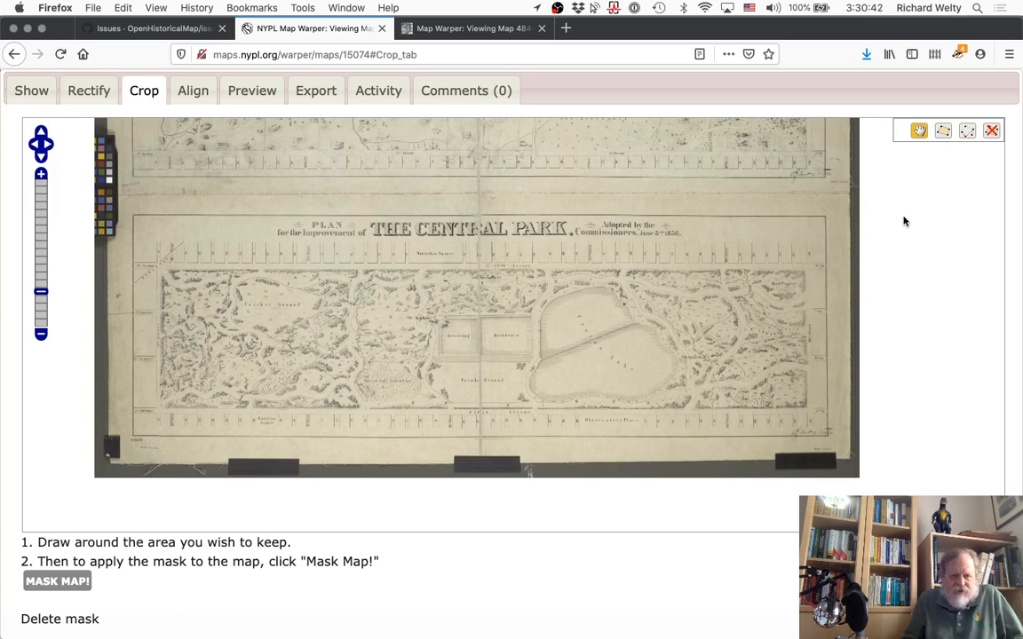
pyautogui.click(944, 131)
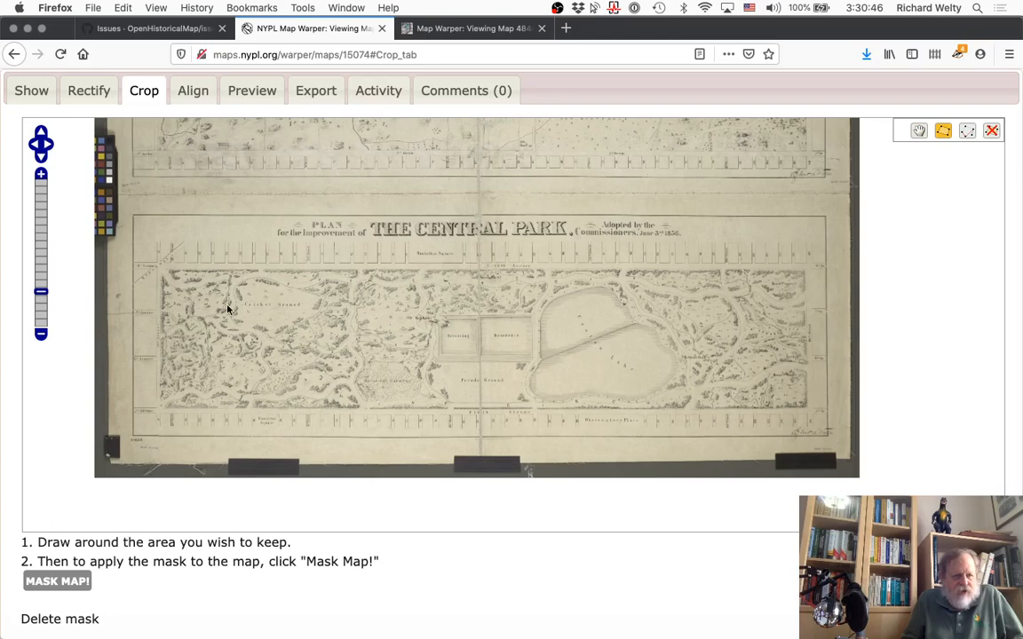
pyautogui.click(140, 246)
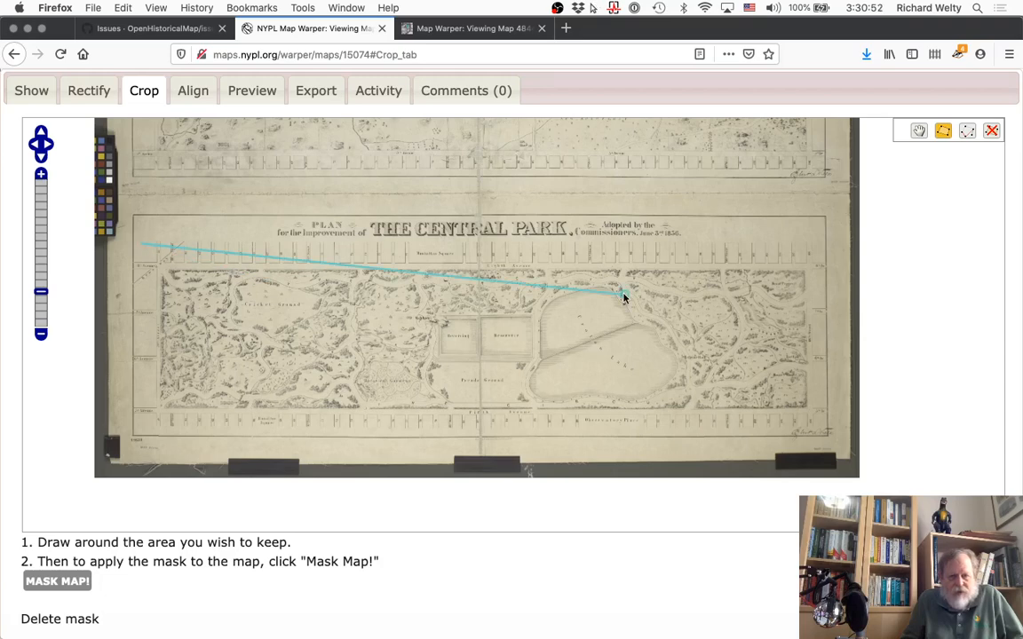
pyautogui.click(823, 246)
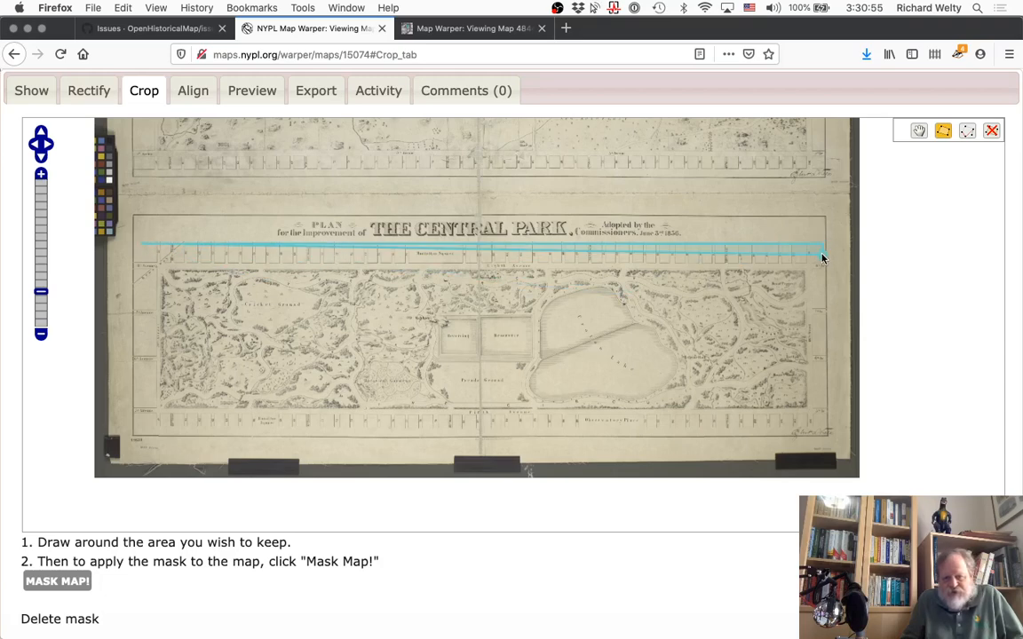
pyautogui.click(823, 432)
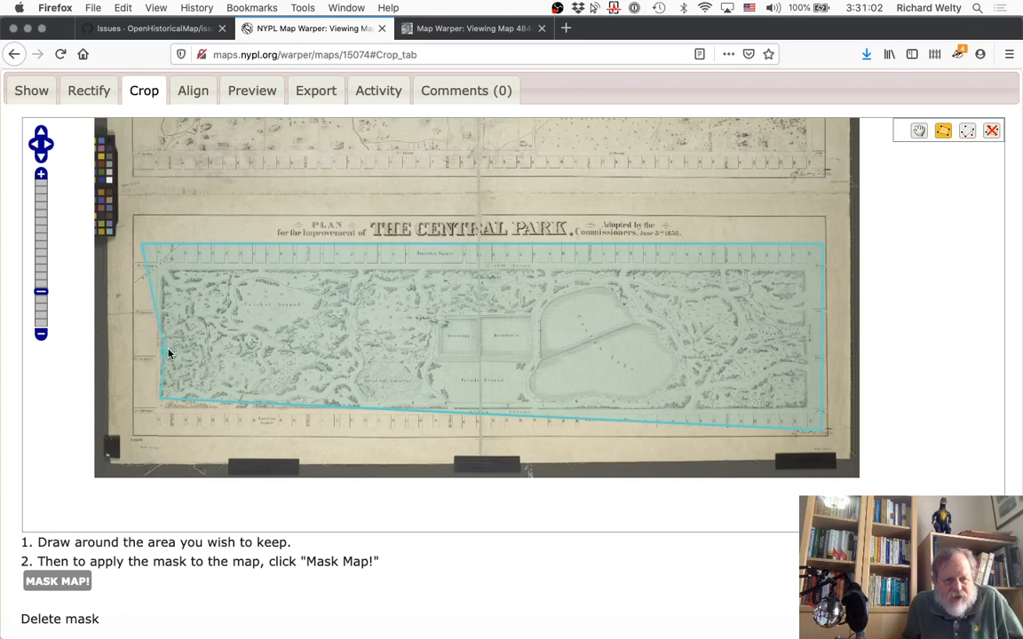
pyautogui.click(992, 131)
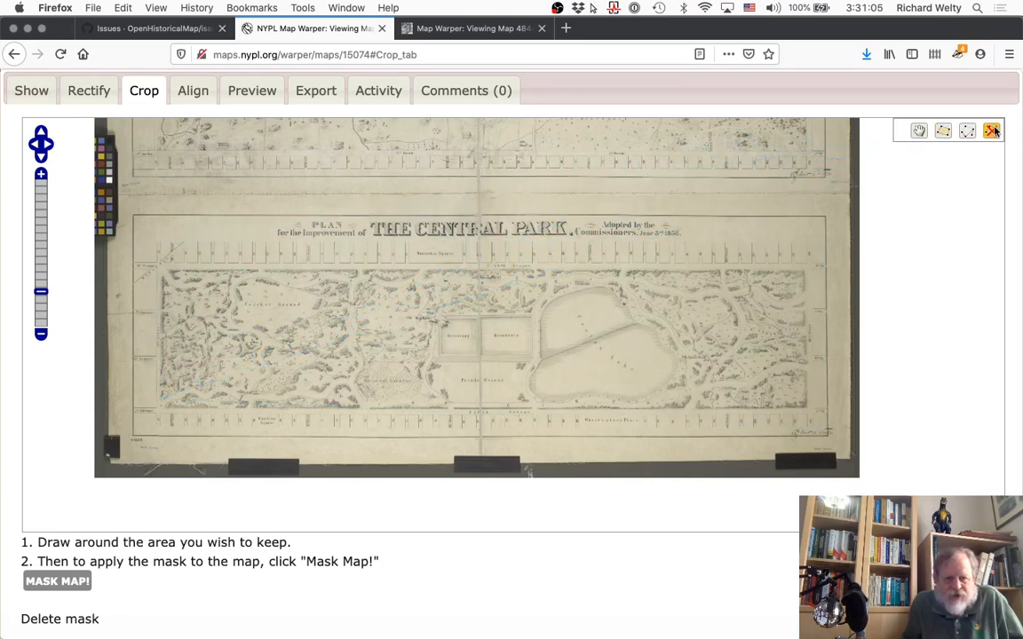
# Step: Draw a rectangular crop mask around the plan for the improvement of the Central Park, just below its title and inside the frame
pyautogui.click(942, 131)
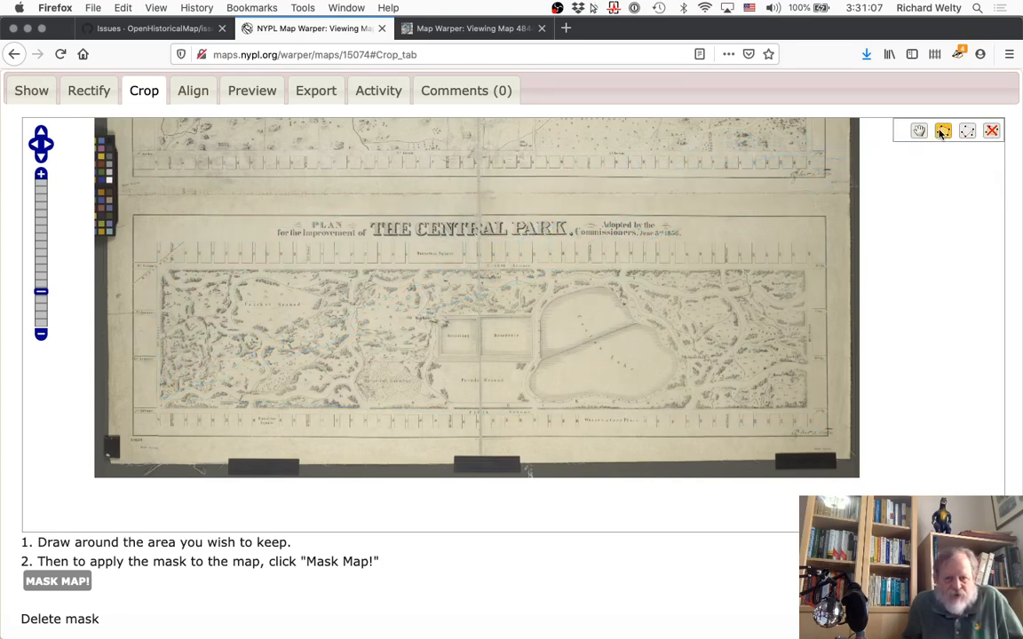
pyautogui.click(139, 246)
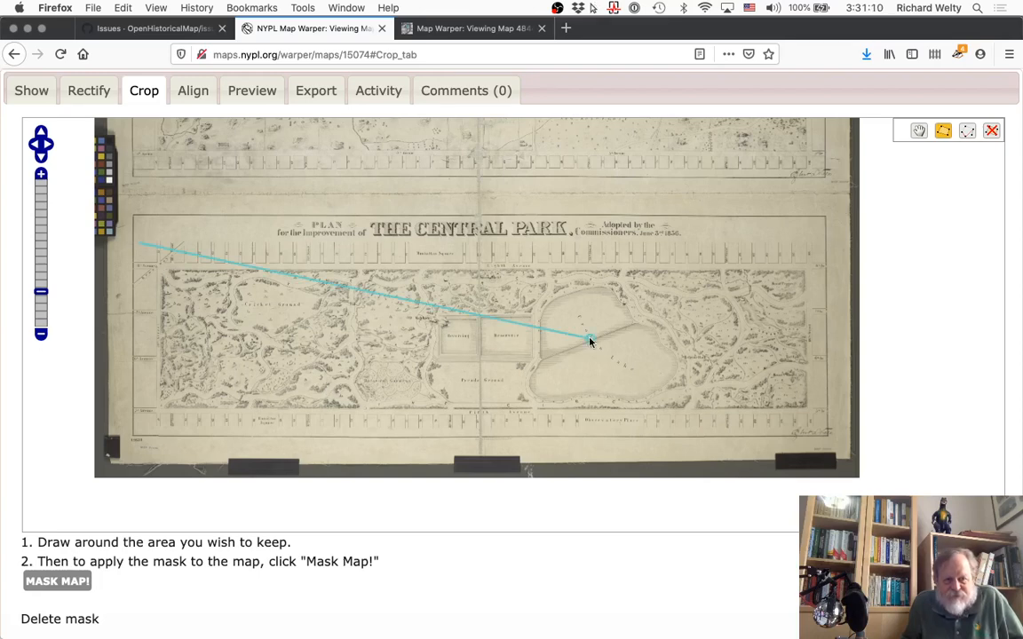
pyautogui.click(821, 246)
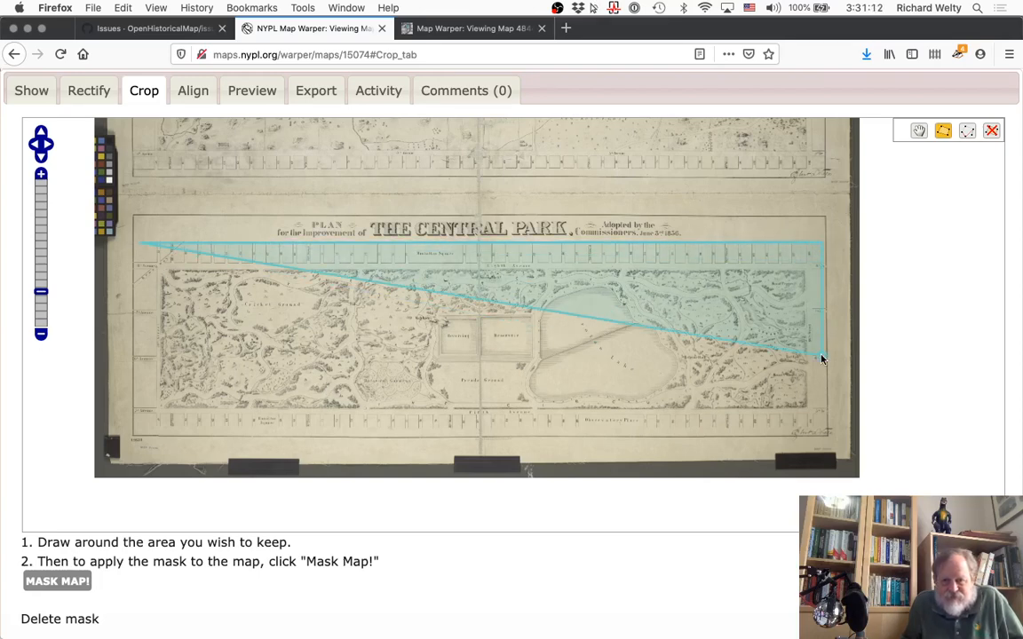
pyautogui.click(824, 434)
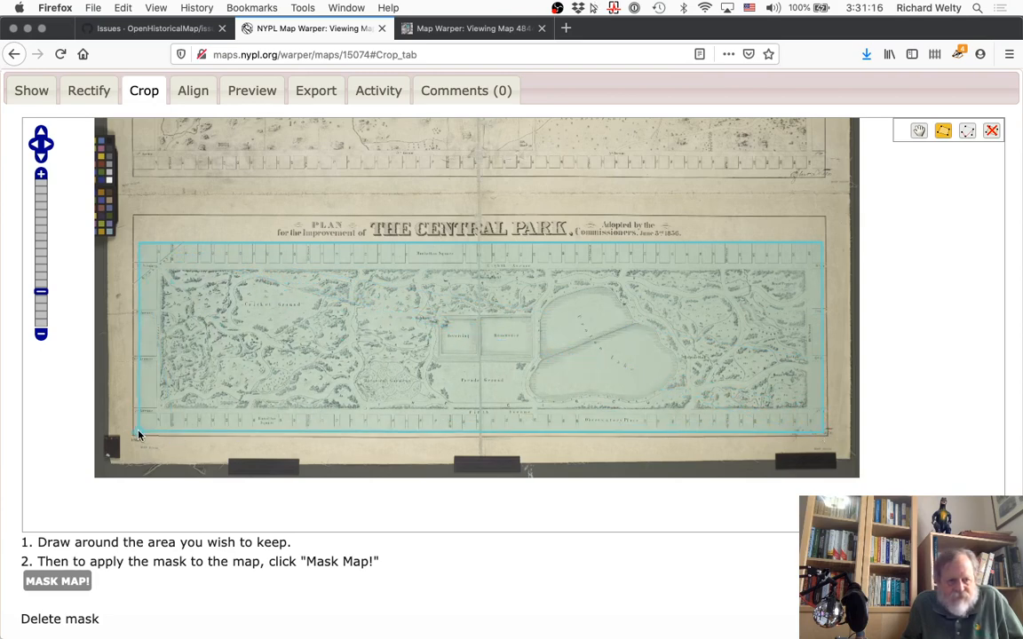
pyautogui.doubleClick(138, 434)
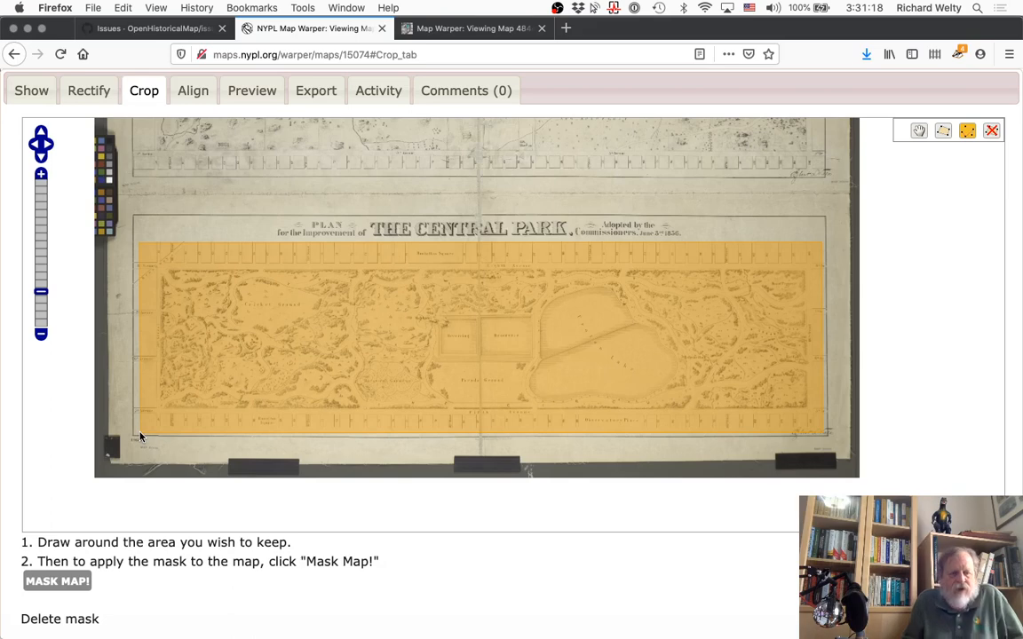
# Step: Apply the drawn crop mask to the map so that only the plan for the improvement of the Central Park is kept
pyautogui.click(63, 582)
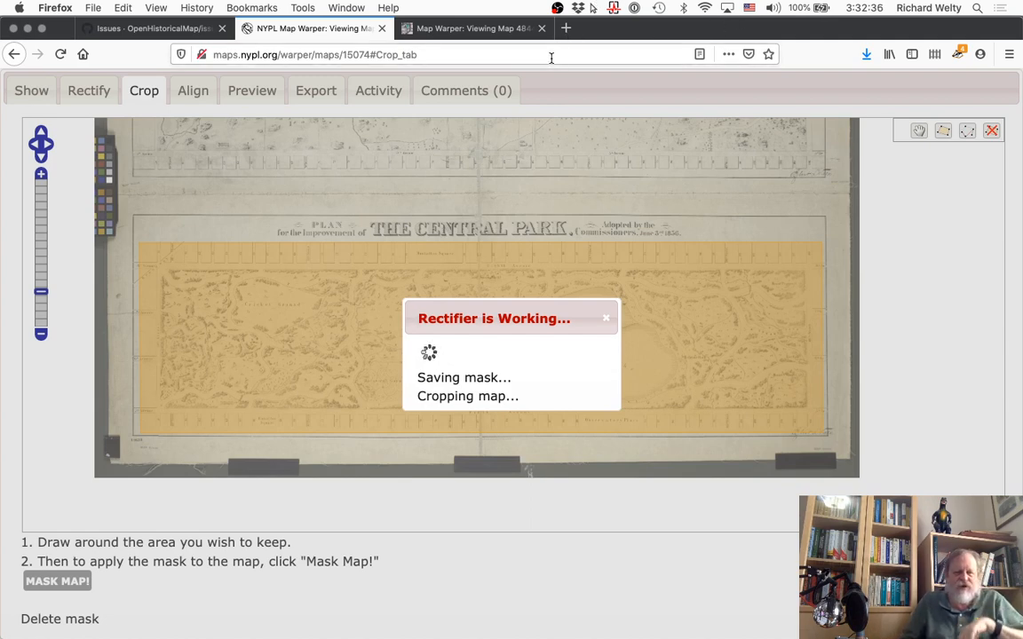
# Step: Switch to the mapwarper.net page of the Central Park NYC survey 1856 map and open it for rectification
pyautogui.click(468, 27)
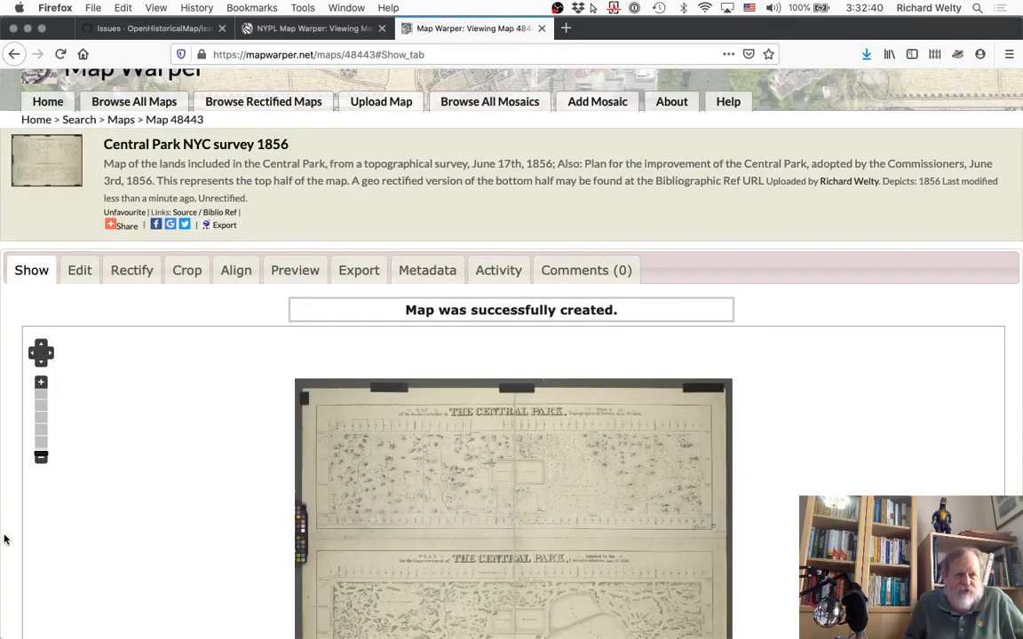
pyautogui.scroll(-3, 3, 545)
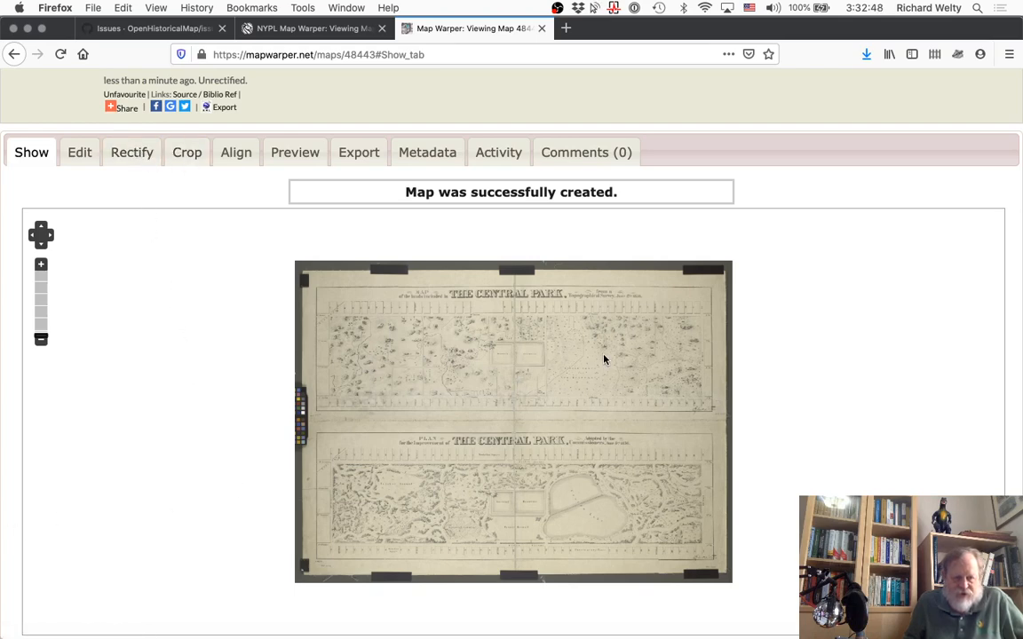
pyautogui.click(131, 153)
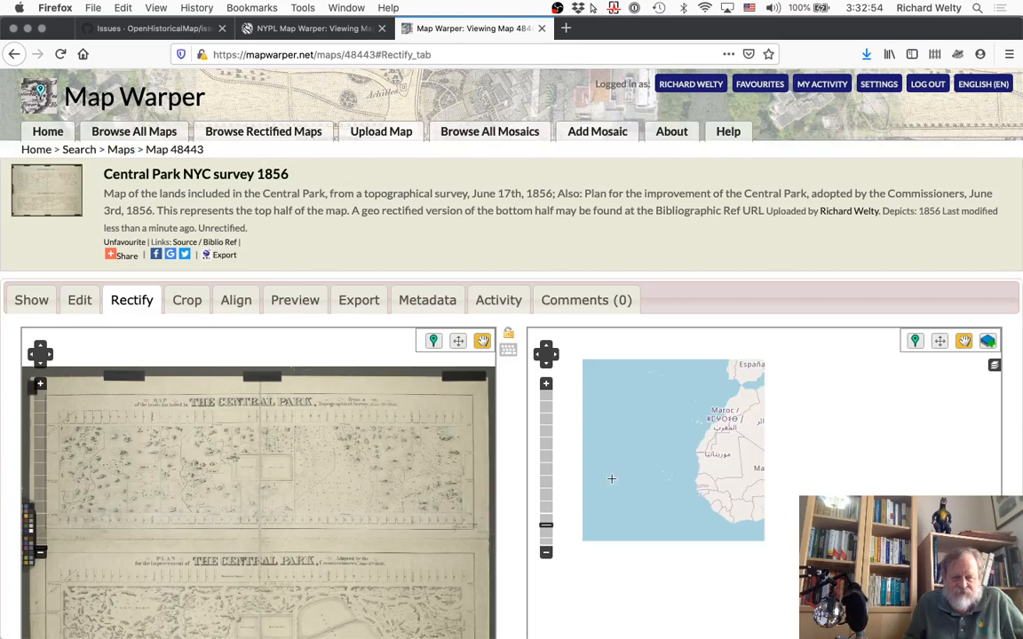
# Step: Locate New York on the reference map and bring upper Manhattan into close view
pyautogui.moveTo(718, 441); pyautogui.dragTo(743, 461)
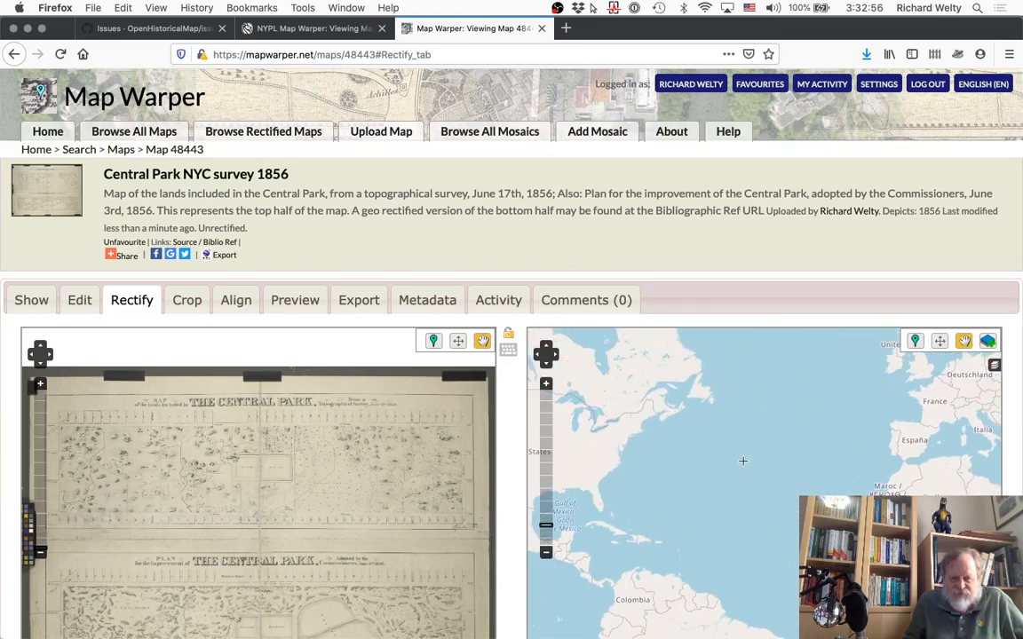
pyautogui.moveTo(673, 389); pyautogui.dragTo(711, 411)
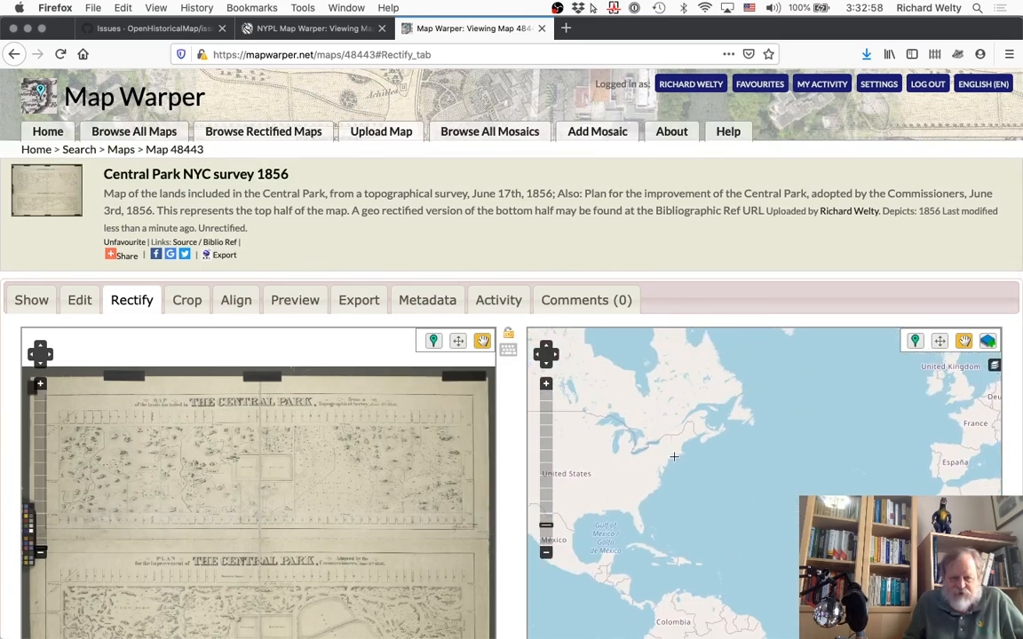
pyautogui.scroll(1, 672, 453)
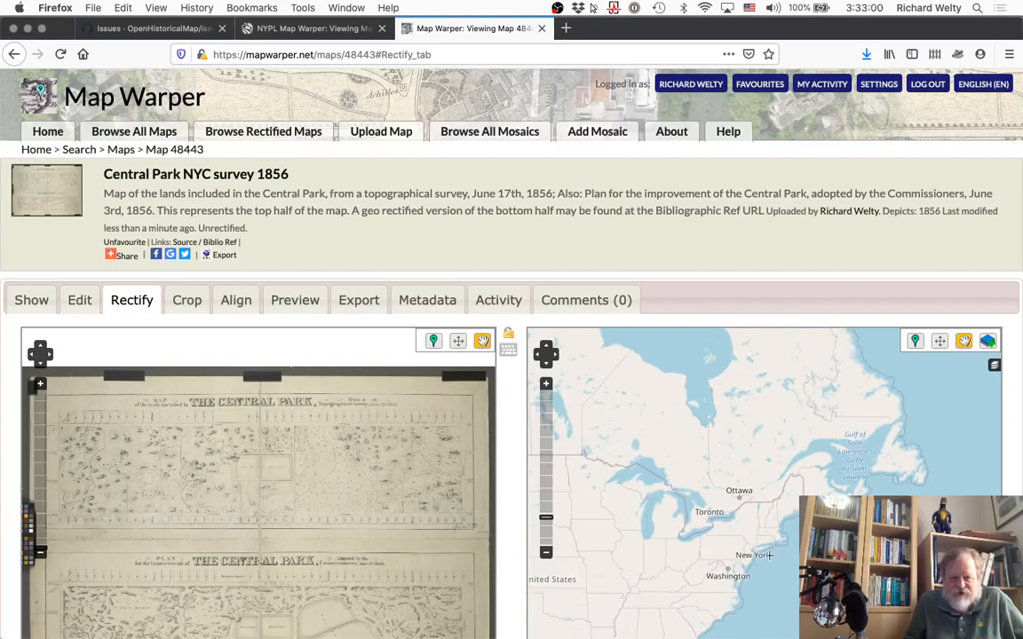
pyautogui.scroll(1, 767, 555)
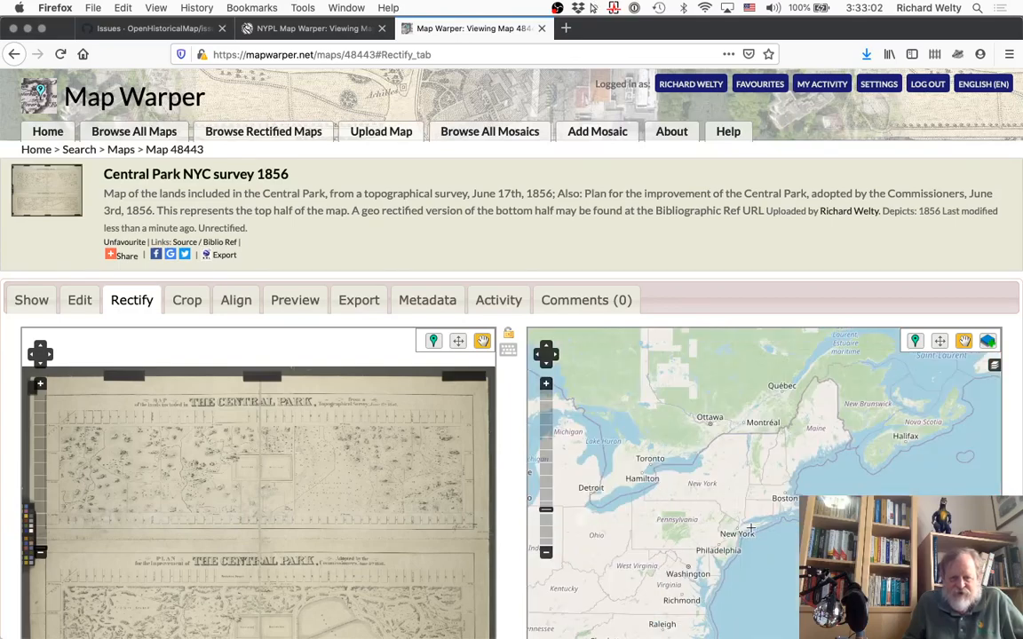
pyautogui.scroll(1, 751, 530)
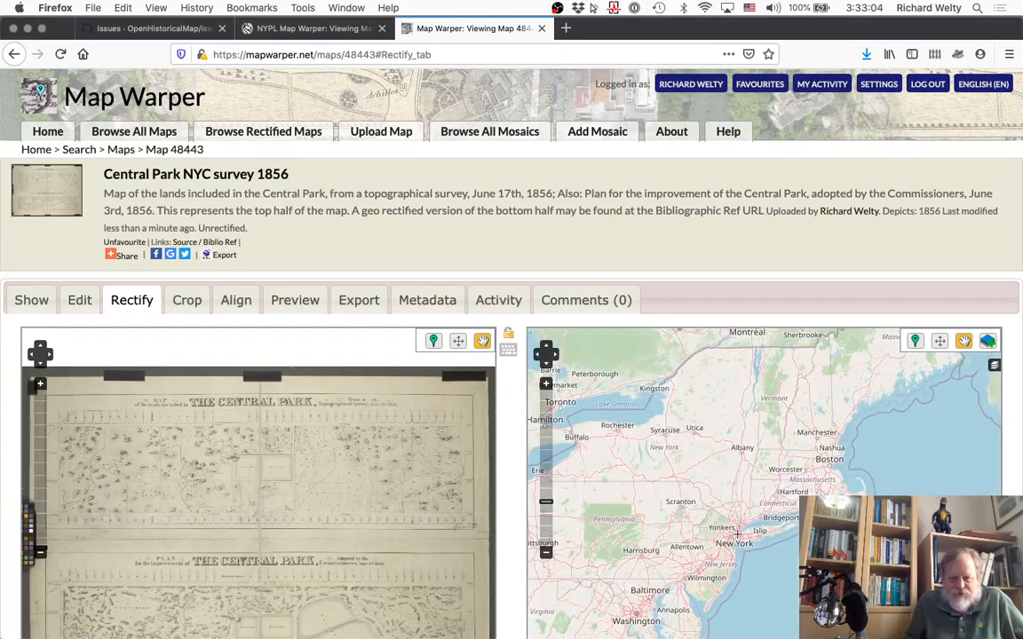
pyautogui.scroll(1, 737, 535)
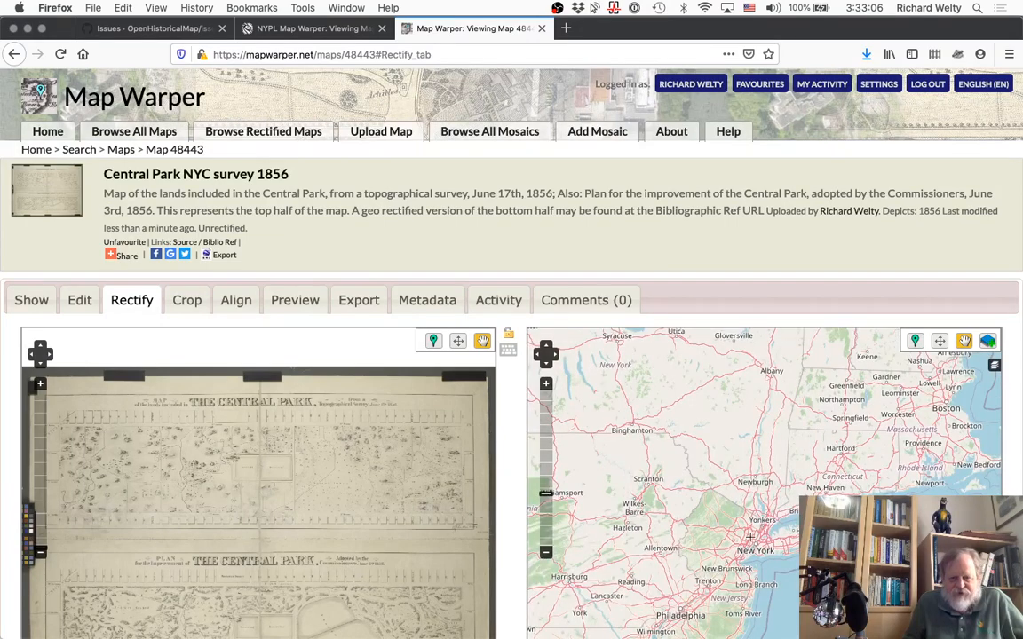
pyautogui.scroll(1, 751, 537)
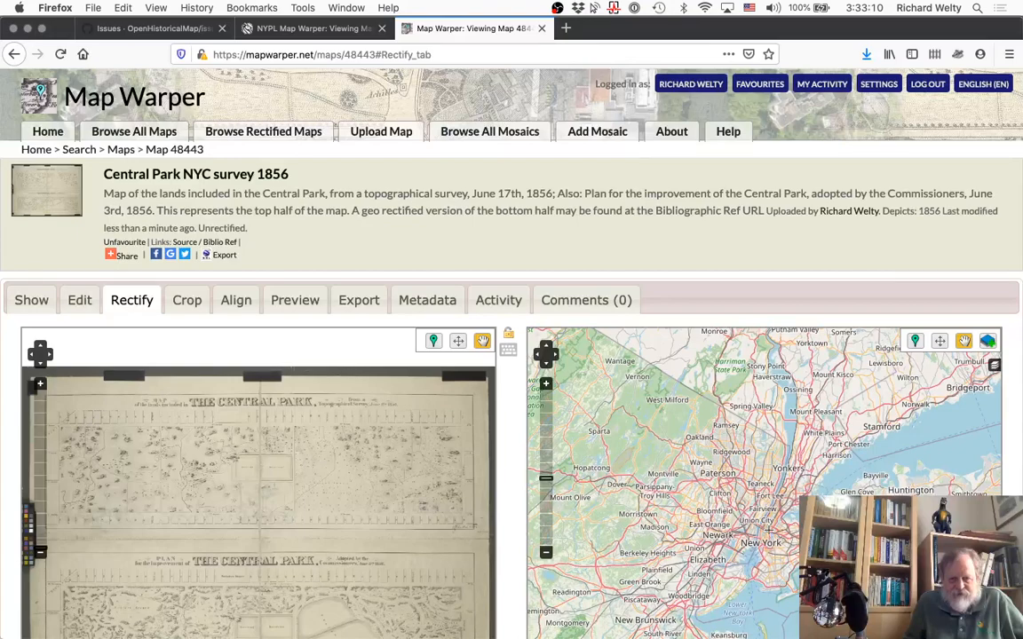
pyautogui.scroll(1, 767, 530)
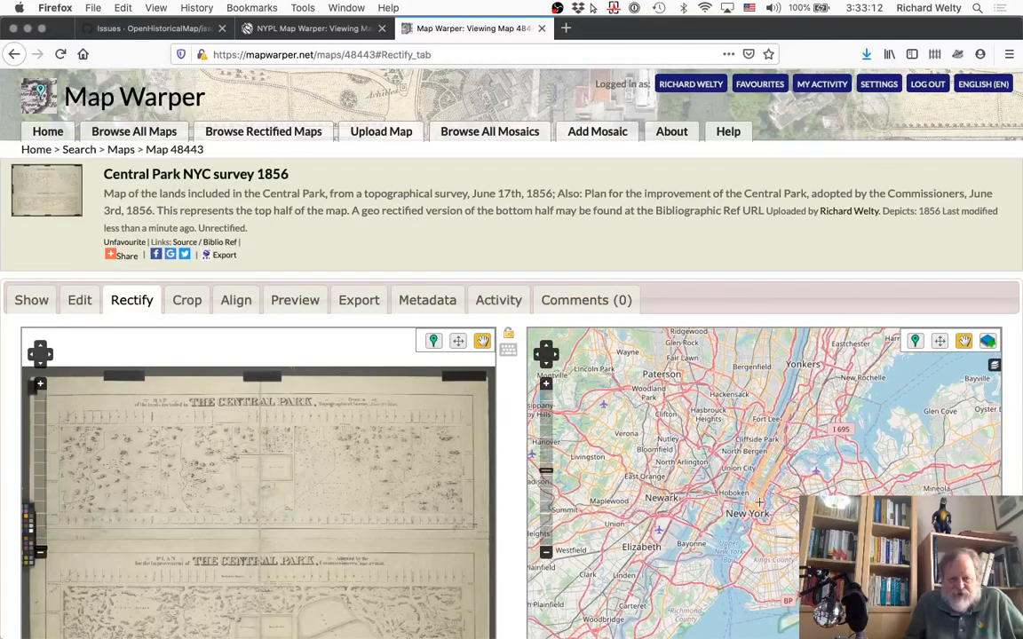
pyautogui.scroll(1, 775, 466)
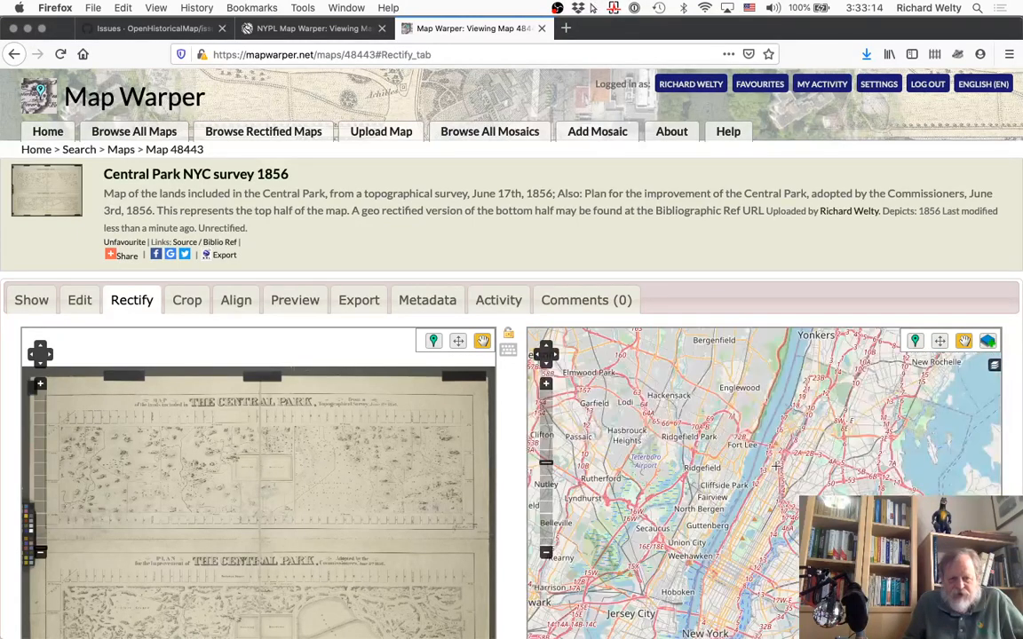
pyautogui.scroll(1, 775, 466)
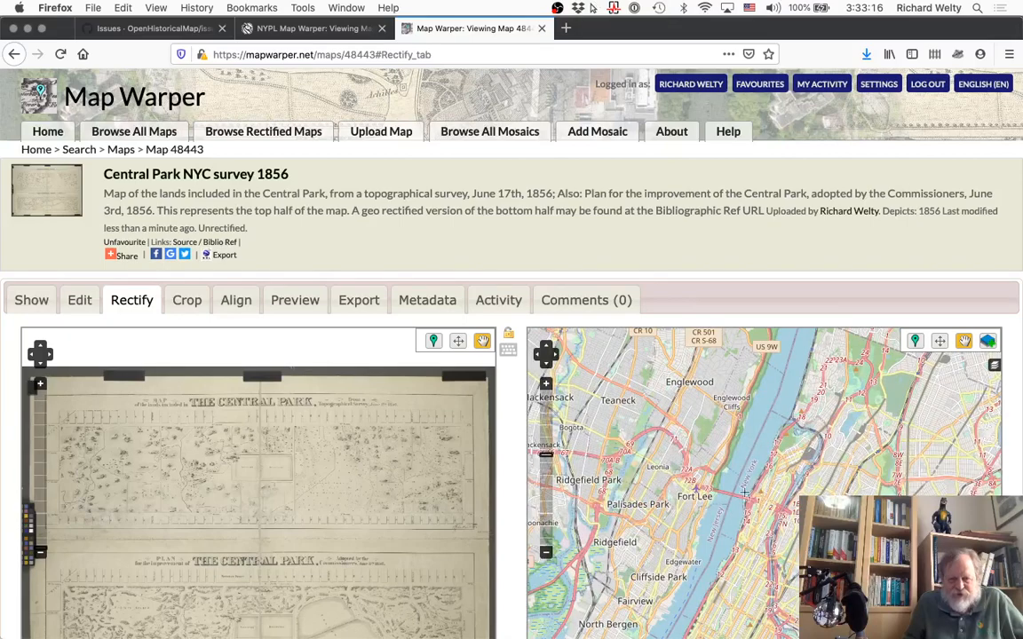
# Step: Focus the reference map on the corner of Central Park at Cathedral Parkway–110th Street
pyautogui.moveTo(799, 581); pyautogui.dragTo(817, 427)
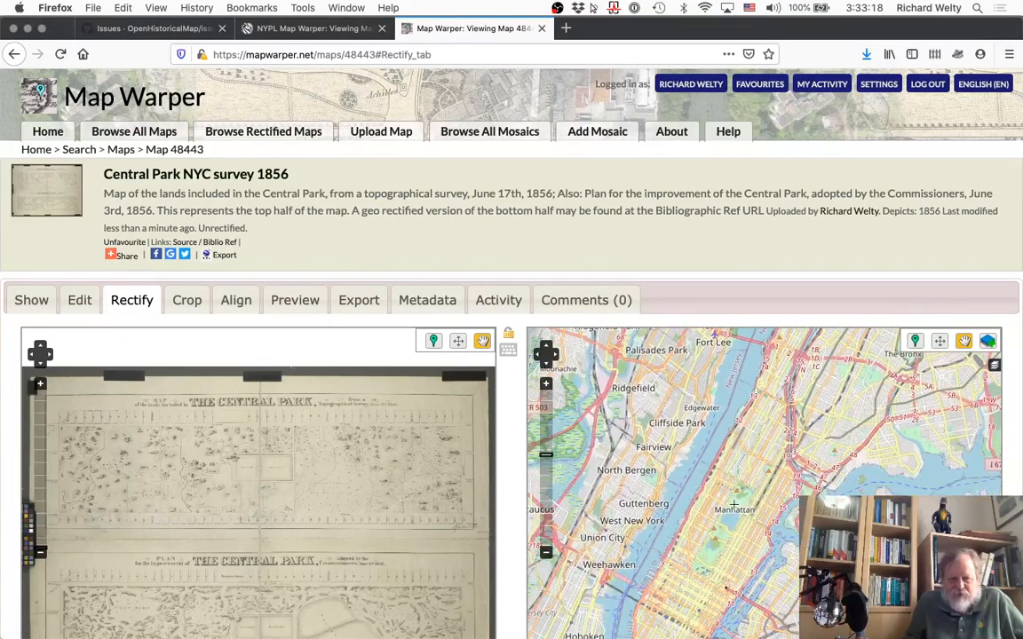
pyautogui.doubleClick(738, 490)
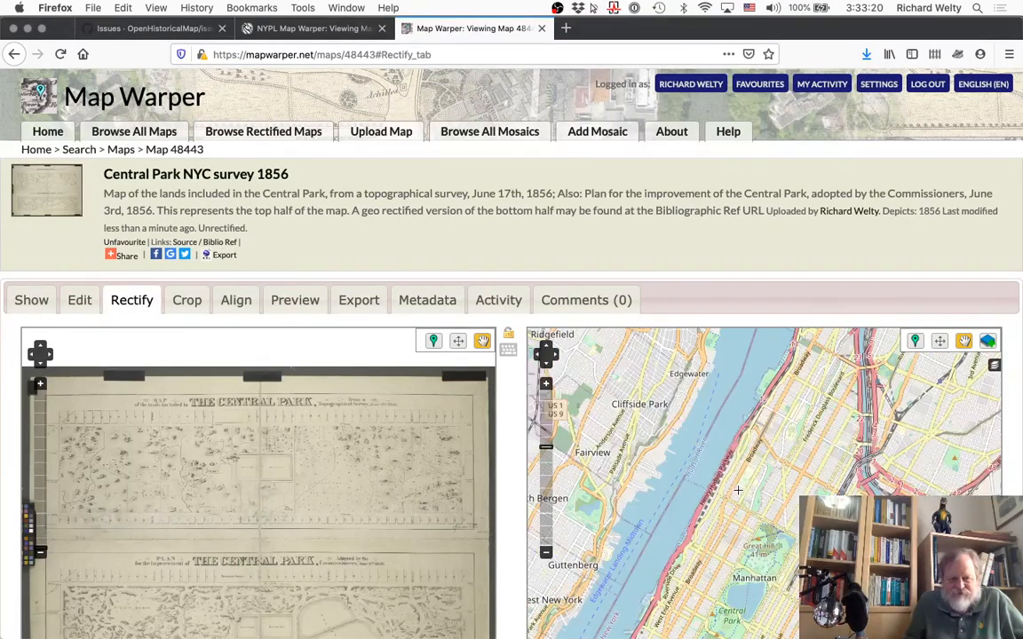
pyautogui.doubleClick(738, 490)
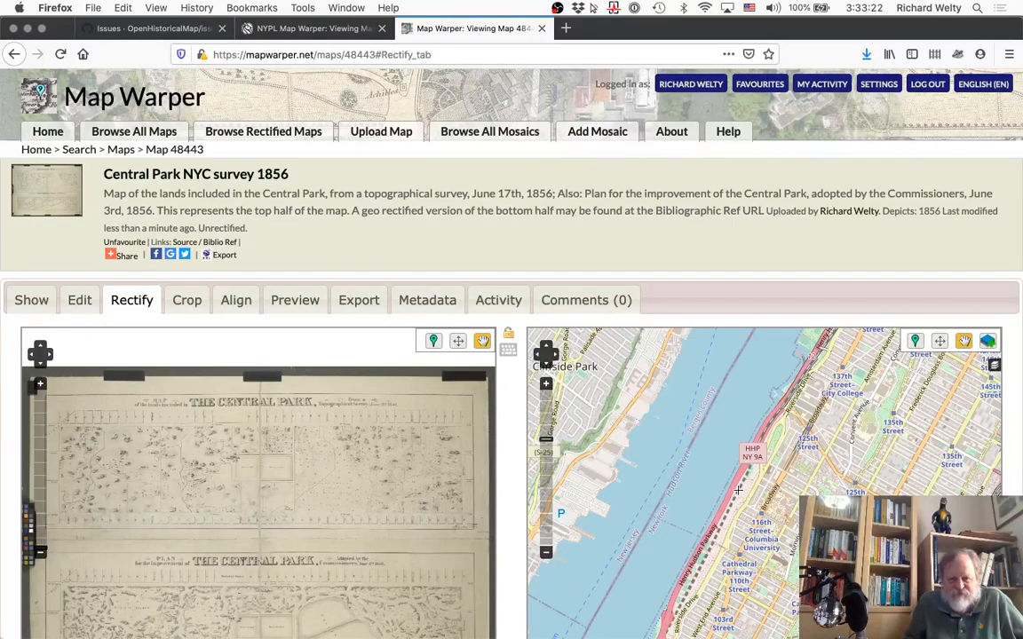
pyautogui.moveTo(833, 548); pyautogui.dragTo(833, 412)
pyautogui.moveTo(790, 530); pyautogui.dragTo(774, 506)
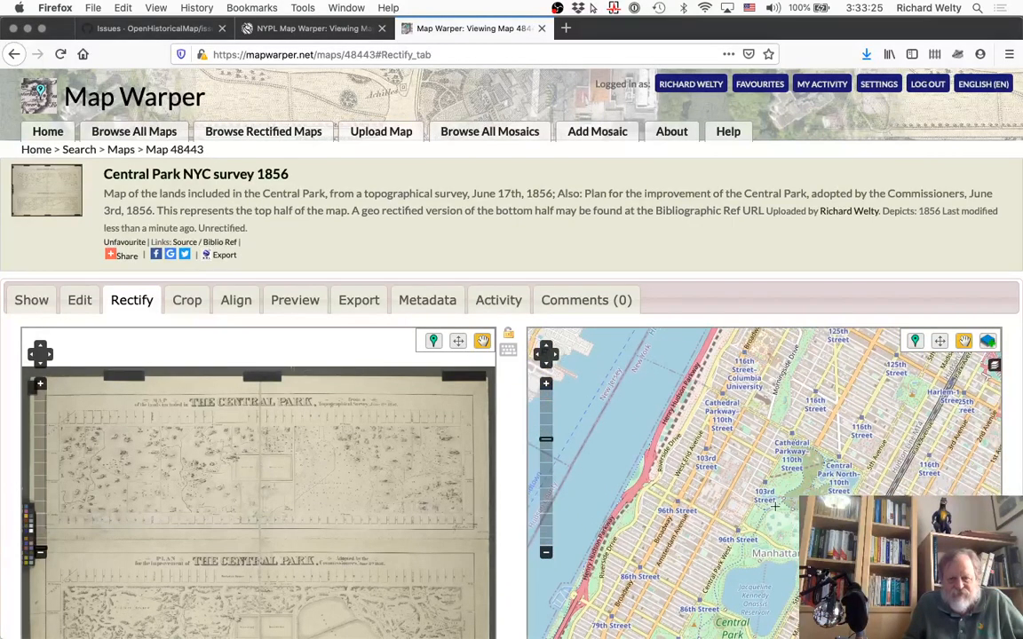
pyautogui.doubleClick(796, 440)
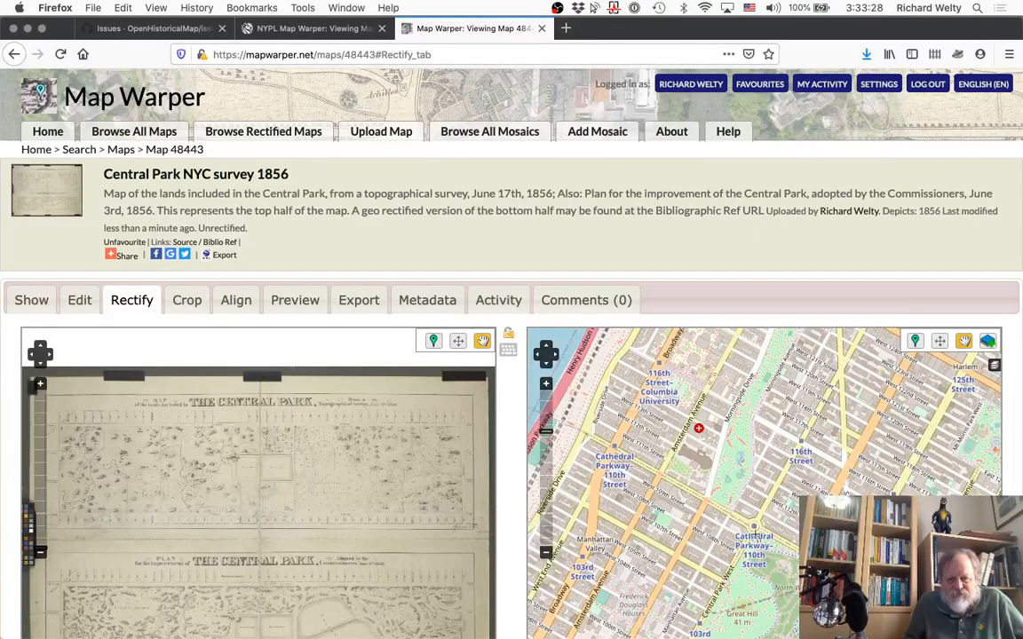
pyautogui.doubleClick(759, 524)
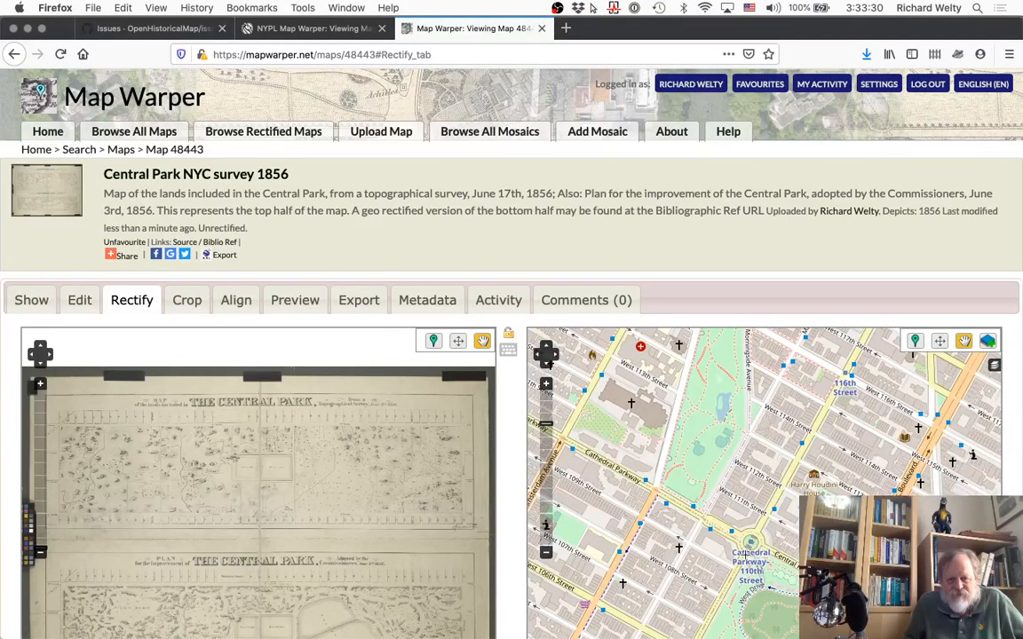
pyautogui.moveTo(746, 555); pyautogui.dragTo(720, 450)
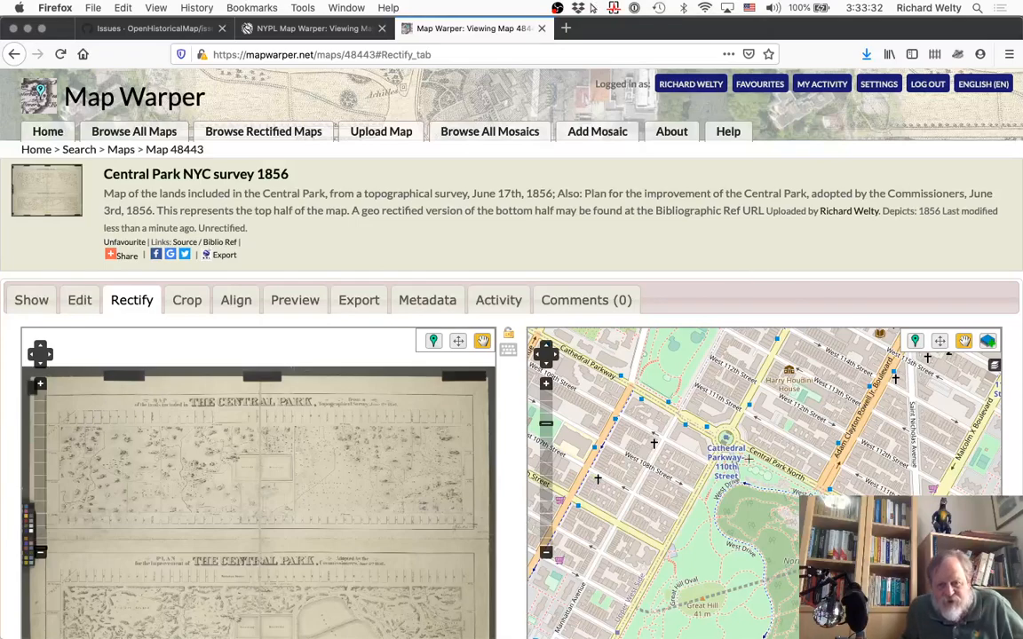
pyautogui.doubleClick(722, 443)
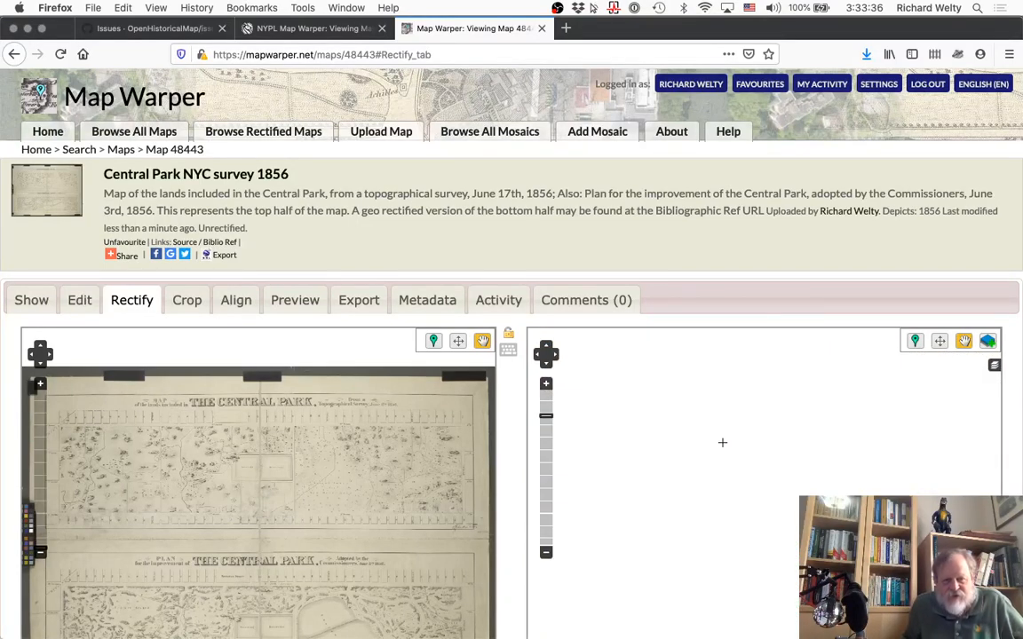
# Step: Focus the scanned sheet on the topographical survey's corner where 106th Street meets 8th Avenue
pyautogui.doubleClick(457, 416)
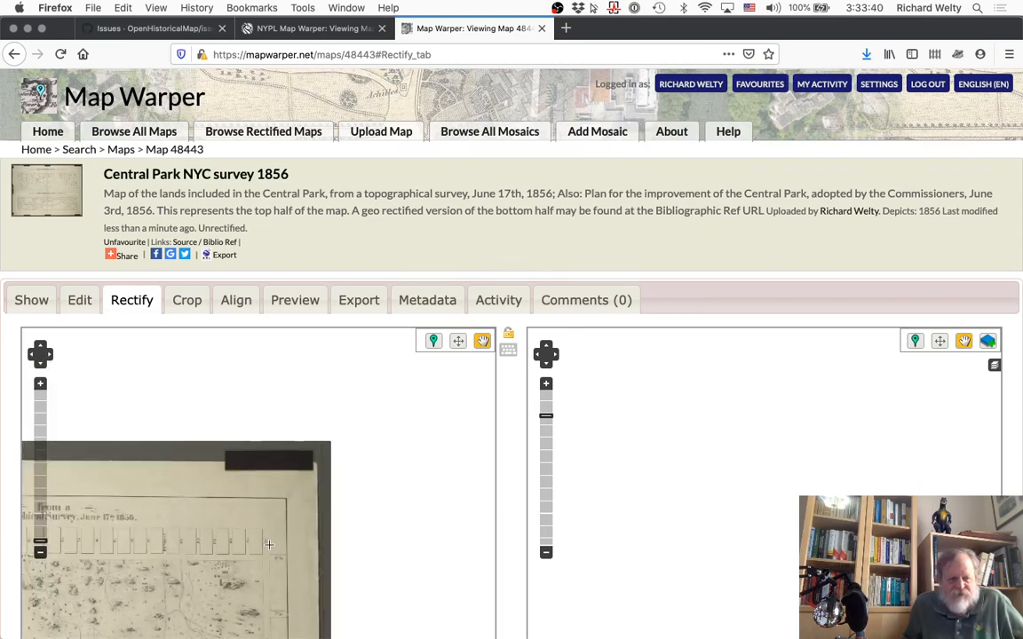
pyautogui.scroll(2, 269, 543)
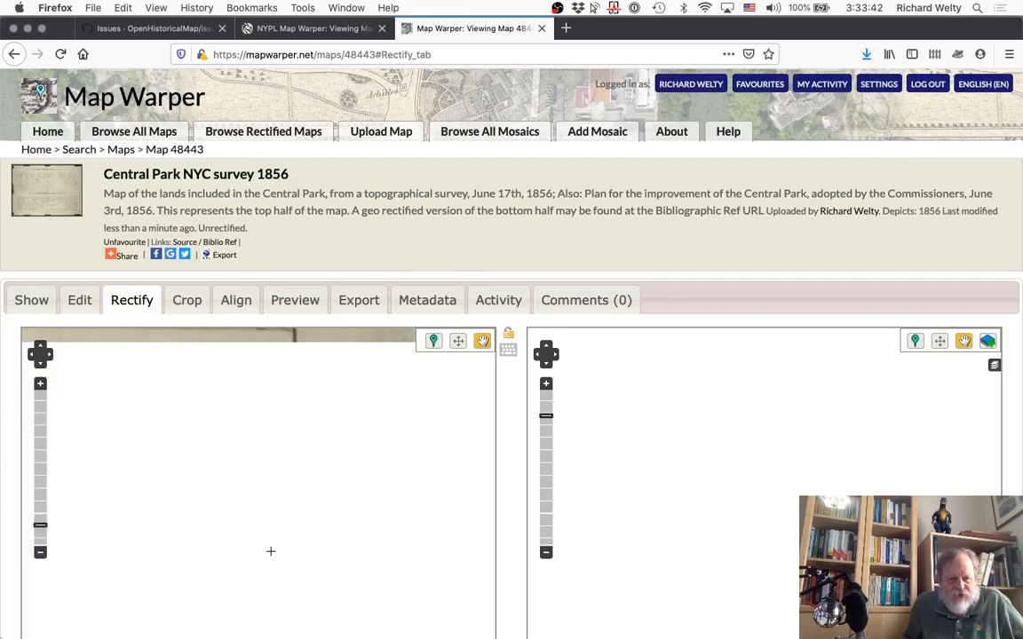
pyautogui.moveTo(271, 552); pyautogui.dragTo(390, 462)
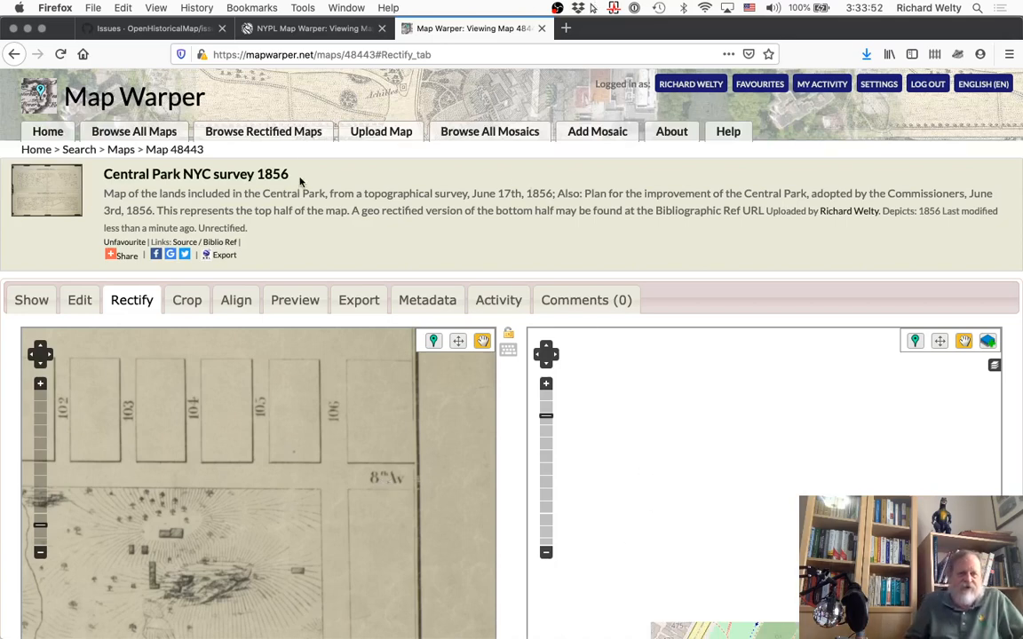
# Step: Return to NYPL Map Warper and preview the newly masked map overlaid on Manhattan, with all of Central Park in view
pyautogui.click(328, 30)
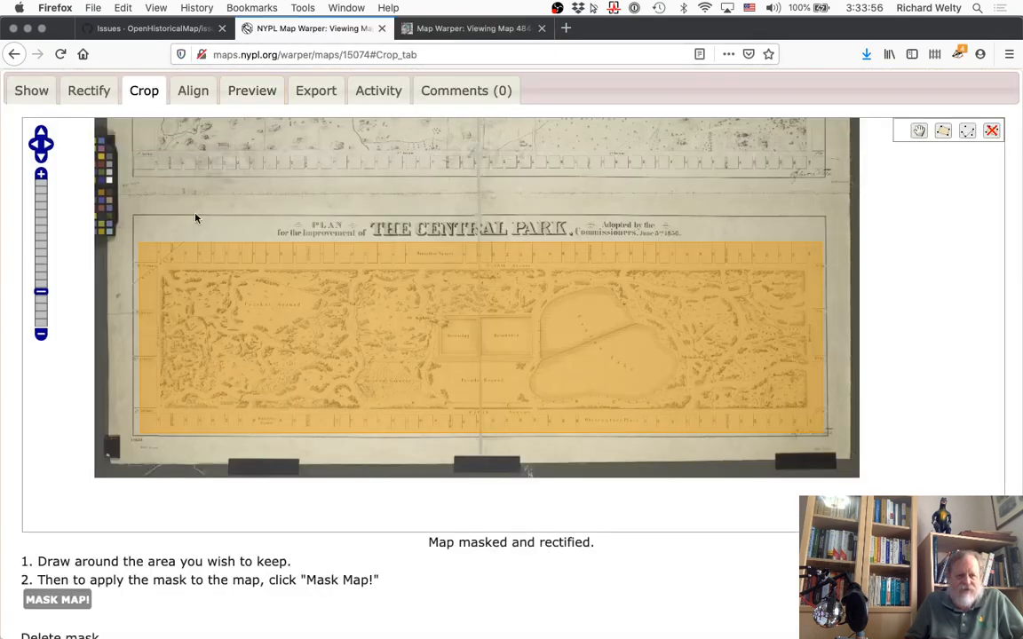
pyautogui.click(262, 89)
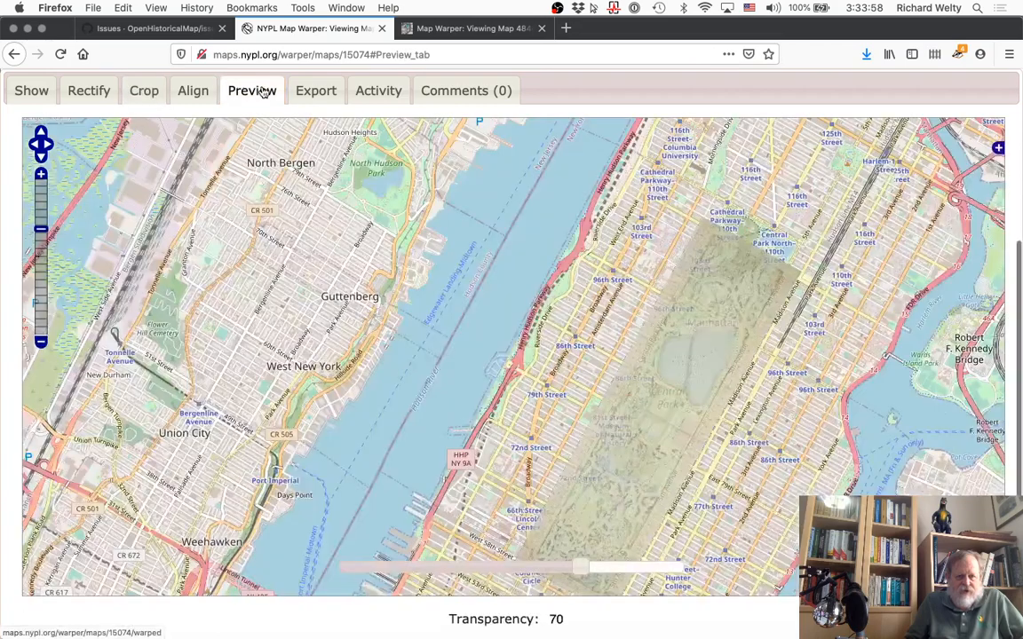
pyautogui.moveTo(772, 484); pyautogui.dragTo(715, 435)
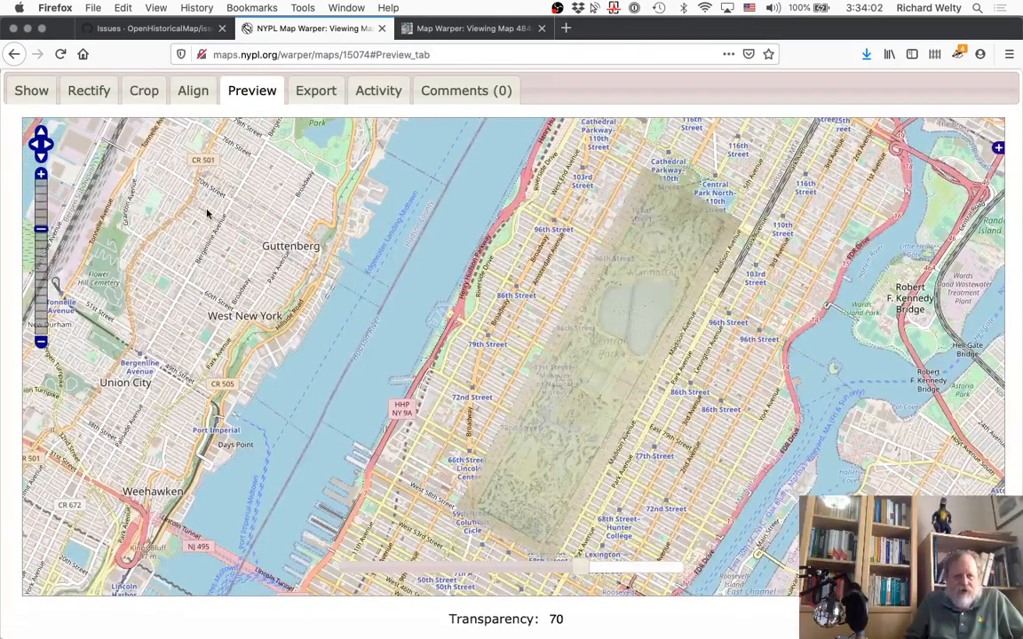
# Step: Examine how the warped plan aligns with modern streets and park features, from Manhattan Square down to West 72nd Street
pyautogui.click(41, 174)
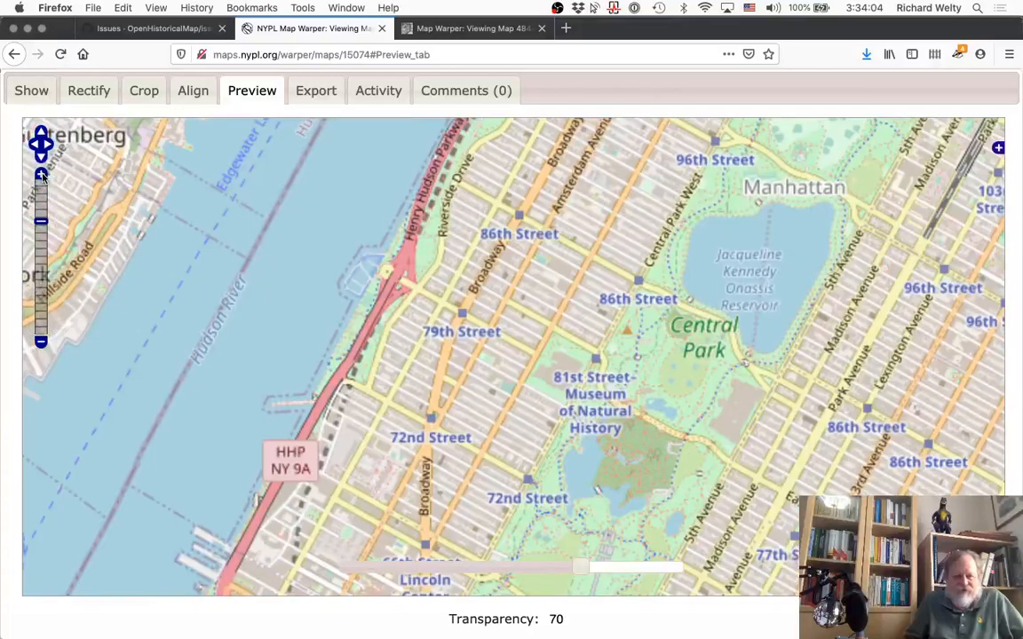
pyautogui.click(41, 174)
pyautogui.click(41, 174)
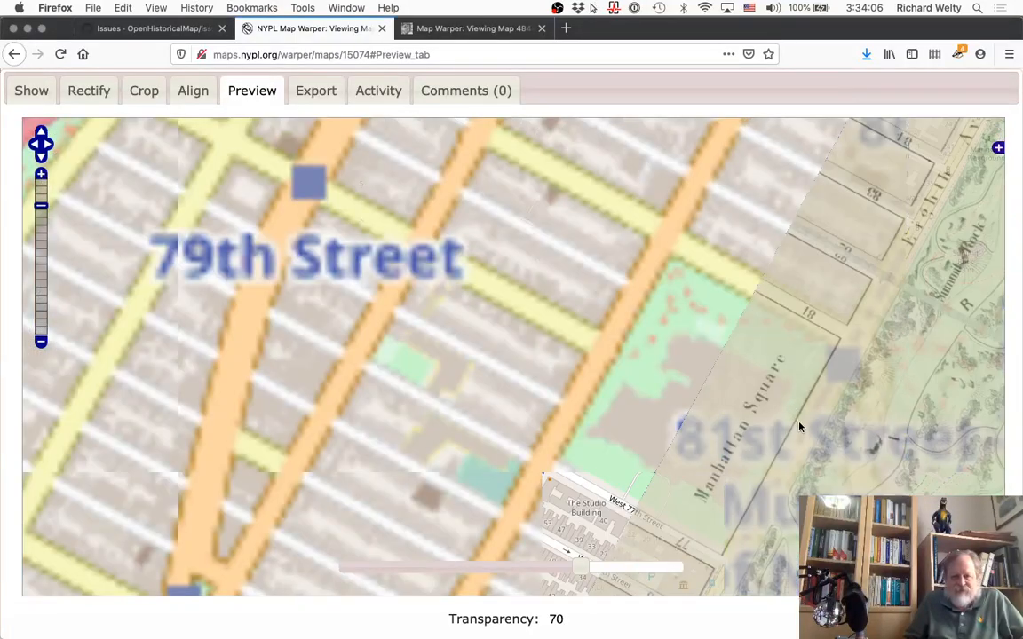
pyautogui.moveTo(812, 433); pyautogui.dragTo(473, 343)
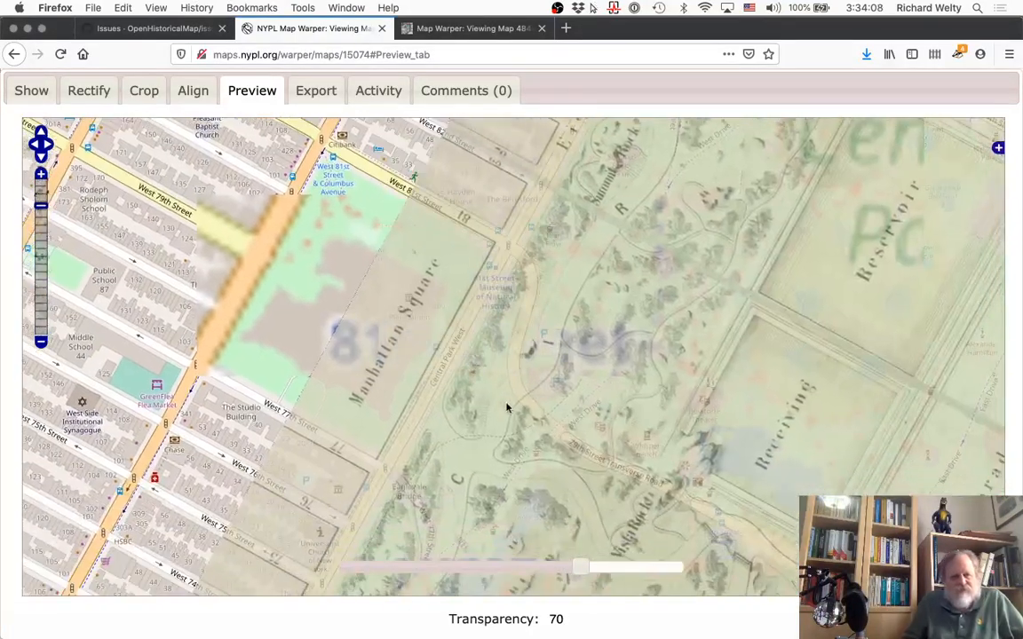
pyautogui.moveTo(491, 440); pyautogui.dragTo(520, 237)
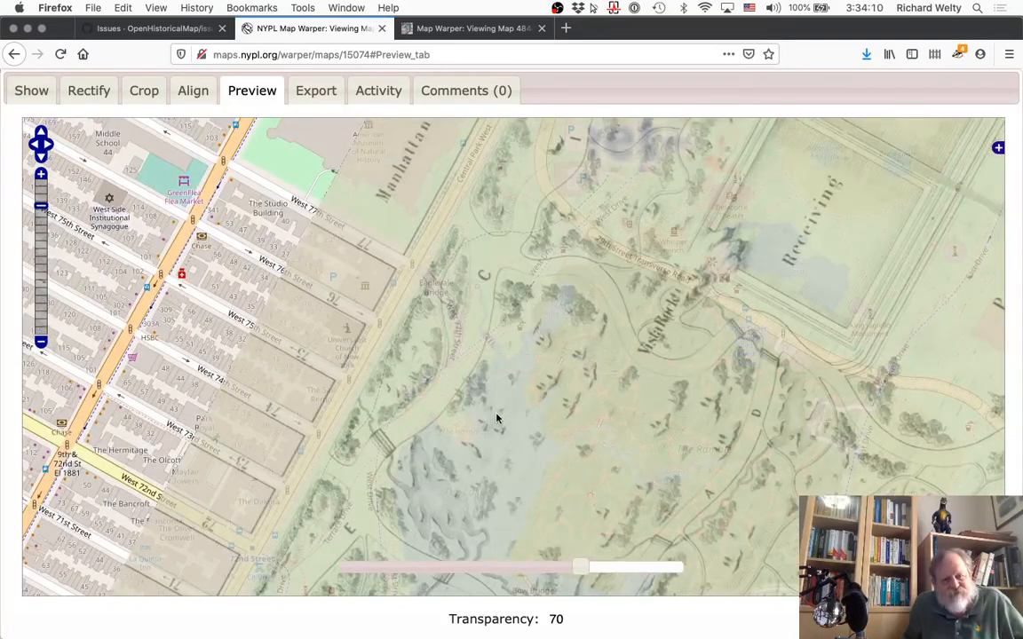
pyautogui.moveTo(498, 419); pyautogui.dragTo(643, 264)
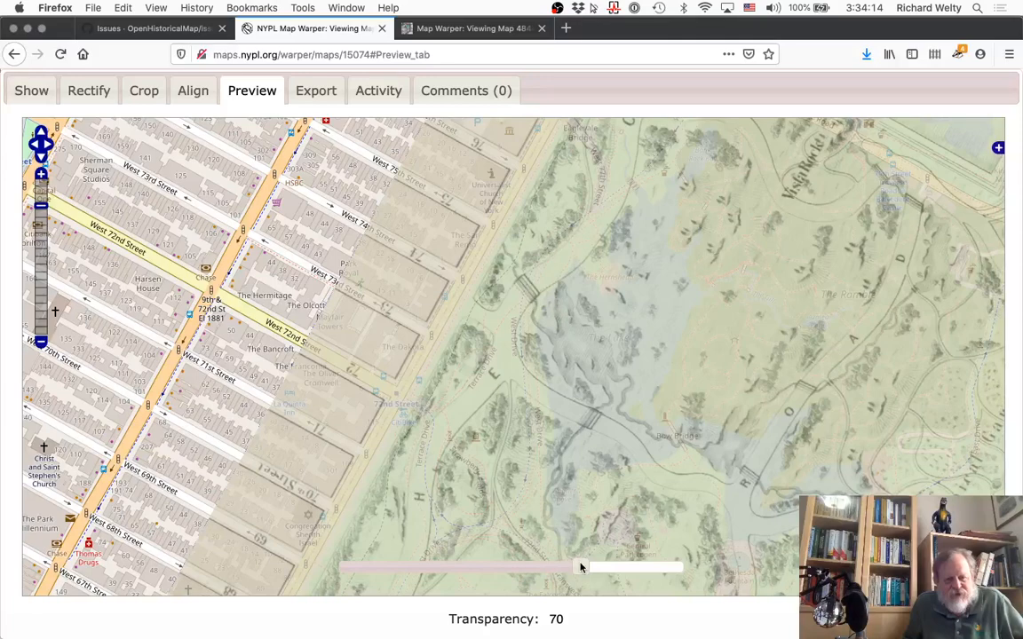
# Step: Set the preview overlay's transparency value to 93 over the park area near West 65th to 72nd Streets
pyautogui.moveTo(582, 566); pyautogui.dragTo(651, 580)
pyautogui.moveTo(601, 465); pyautogui.dragTo(617, 307)
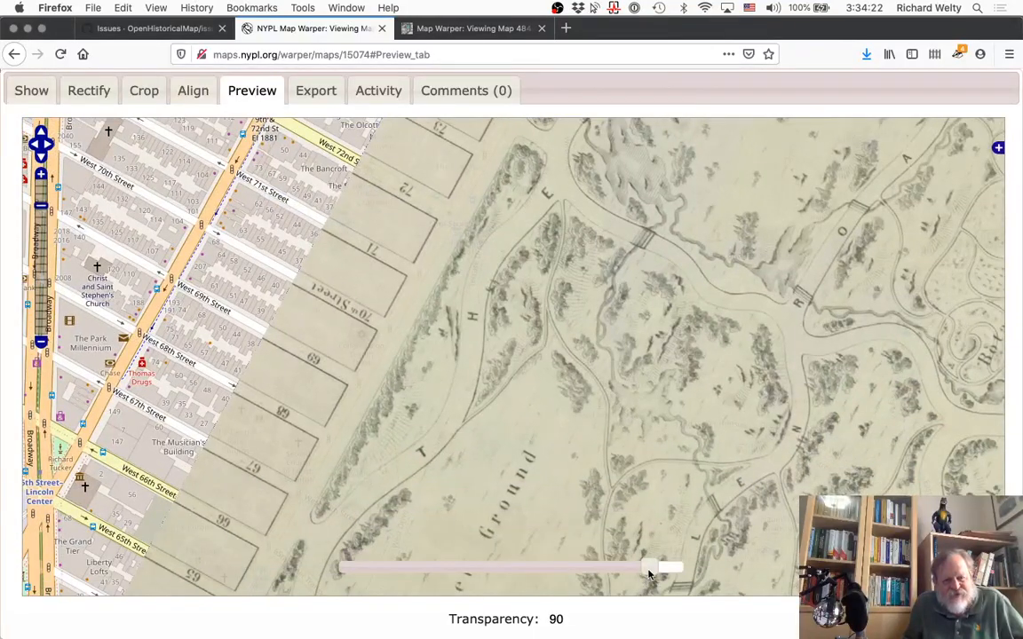
pyautogui.moveTo(647, 580)
pyautogui.mouseDown()
pyautogui.moveTo(334, 573)
pyautogui.moveTo(660, 563)
pyautogui.mouseUp()
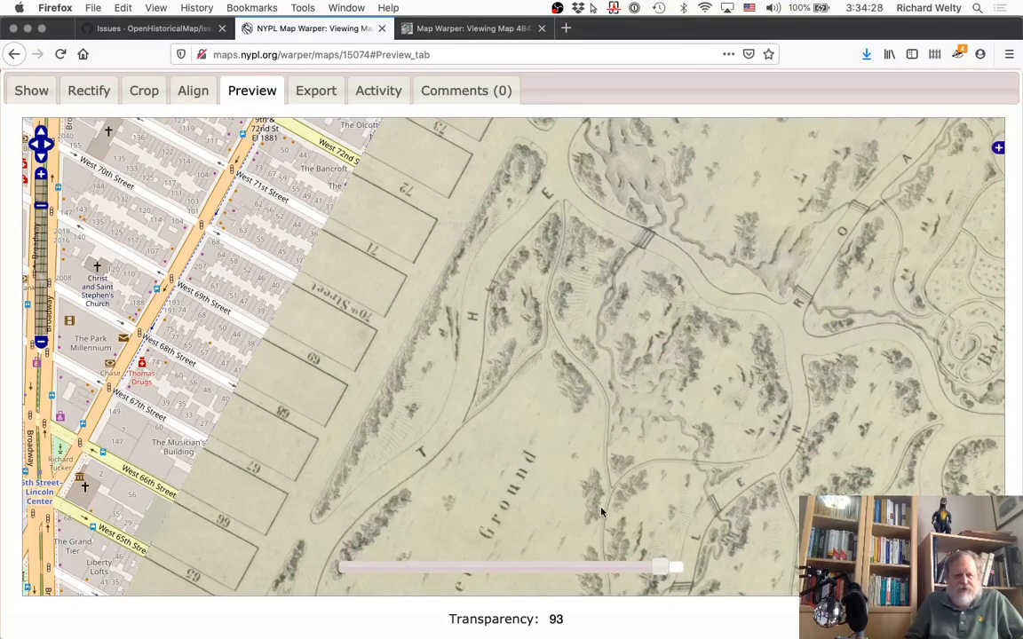
# Step: Set the preview overlay's transparency value to 100 and examine the plan around the Botanical Gardens and the park's 72nd to 79th Street edge
pyautogui.moveTo(342, 572); pyautogui.dragTo(682, 566)
pyautogui.moveTo(722, 448); pyautogui.dragTo(500, 404)
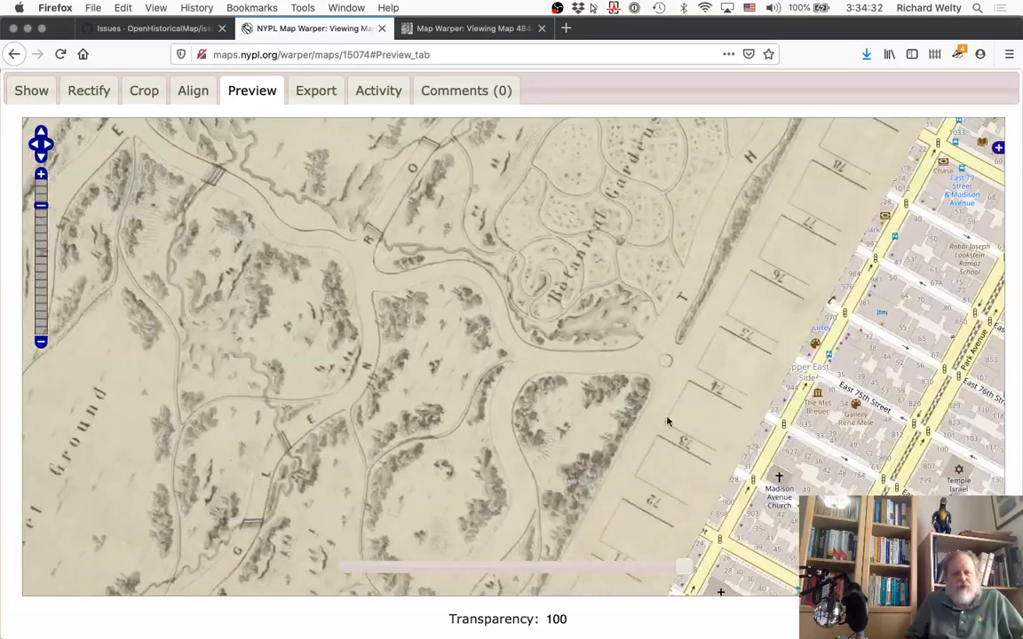
pyautogui.moveTo(669, 414); pyautogui.dragTo(589, 457)
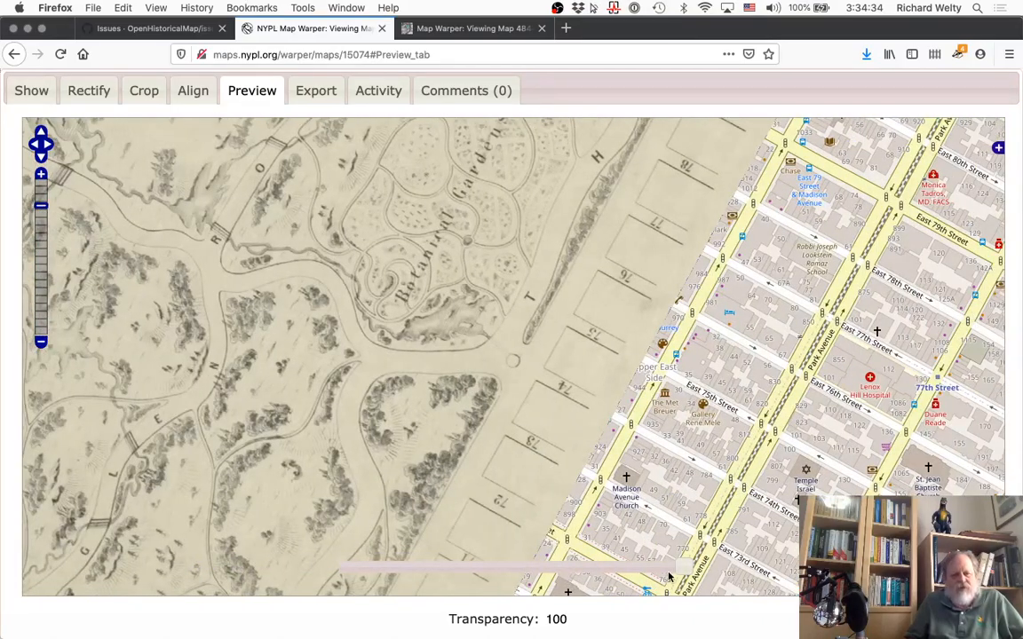
pyautogui.moveTo(675, 573); pyautogui.dragTo(713, 582)
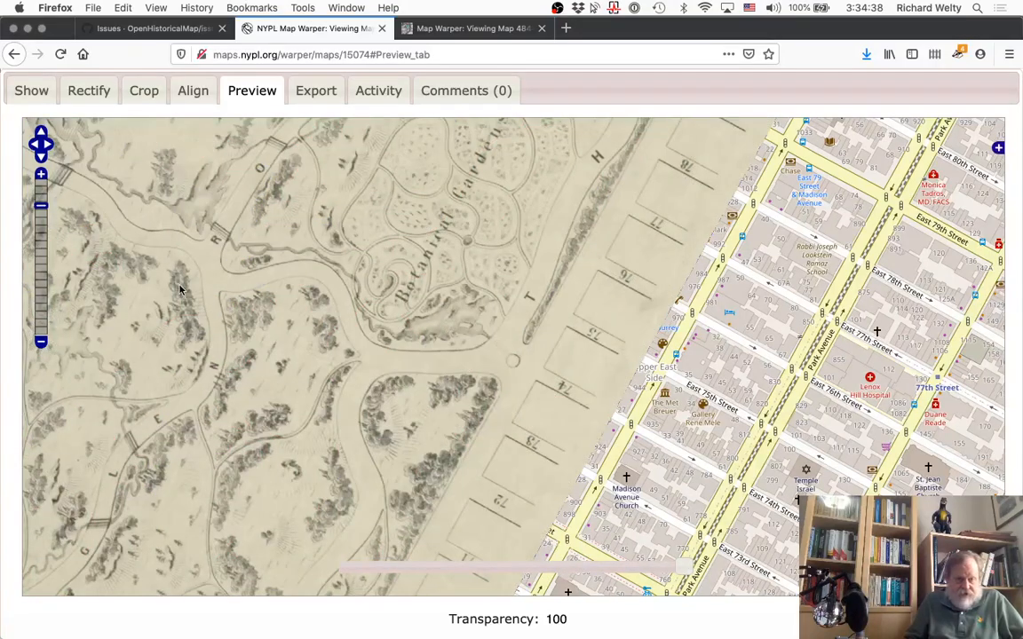
pyautogui.moveTo(165, 262); pyautogui.dragTo(387, 311)
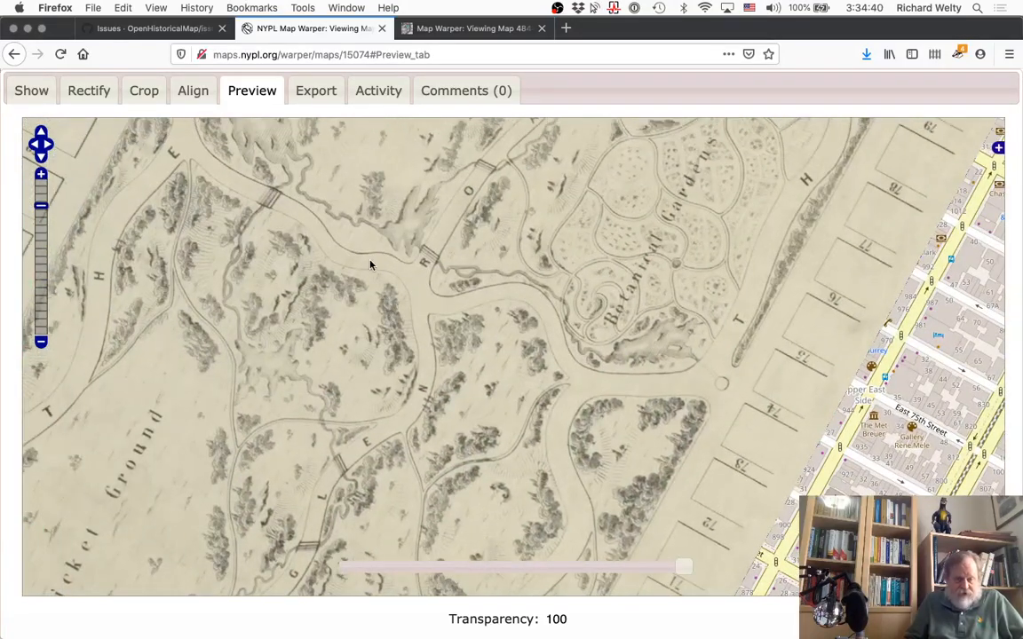
# Step: Return to Map Warper and add a control point matching the survey's 106th Street and 8th Avenue intersection with West 106th Street and Central Park West
pyautogui.click(476, 30)
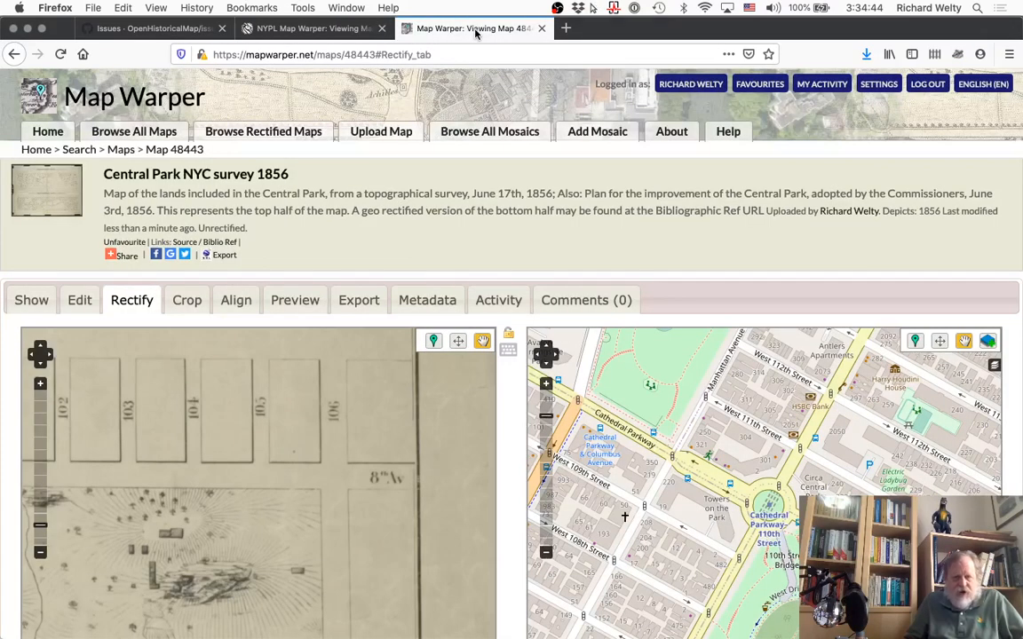
pyautogui.moveTo(714, 582); pyautogui.dragTo(708, 489)
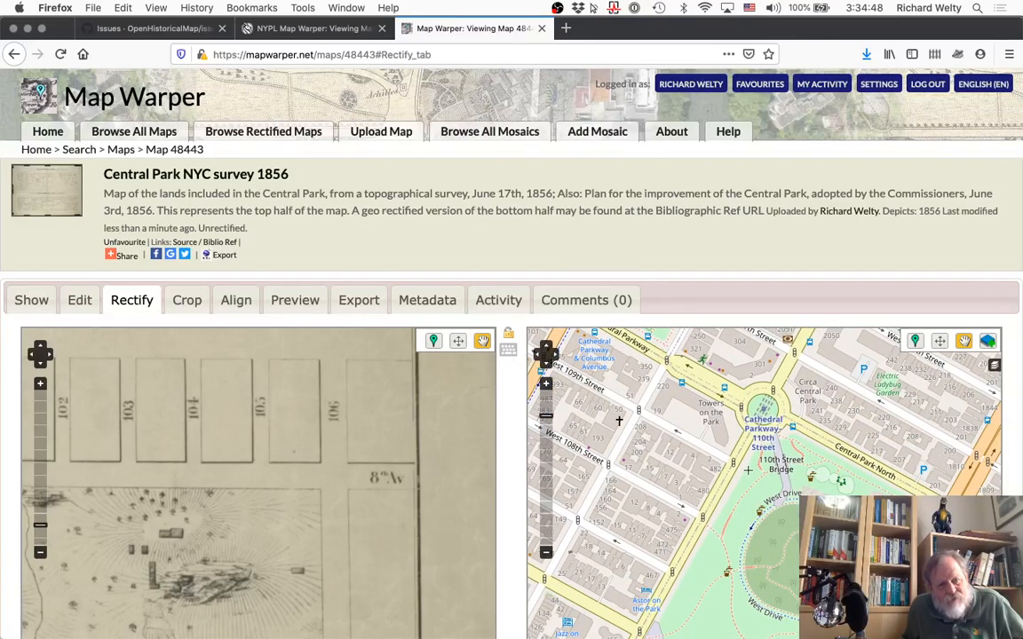
pyautogui.scroll(1, 748, 470)
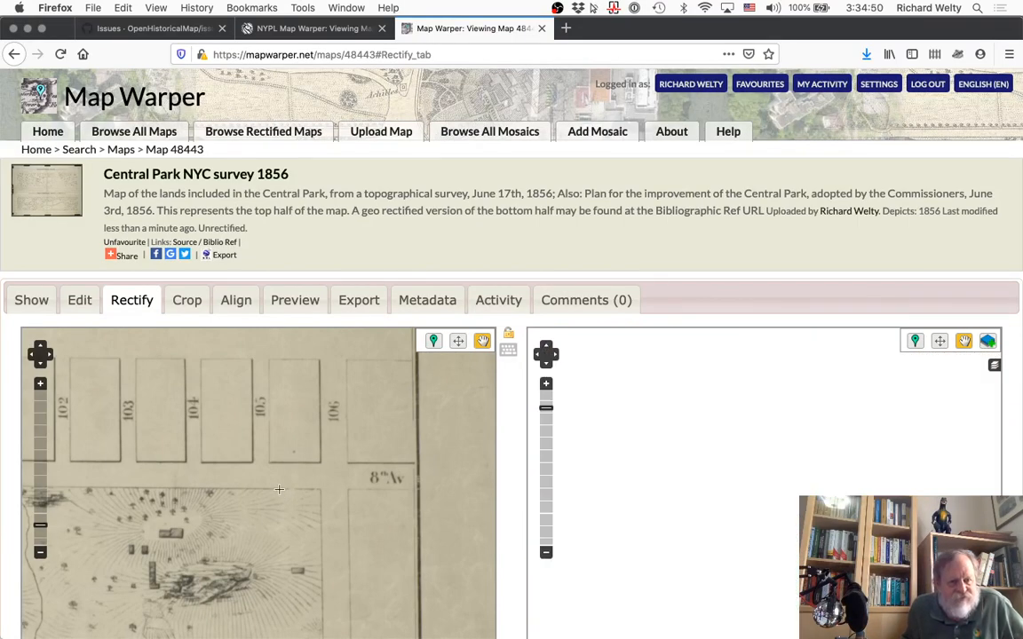
pyautogui.scroll(1, 266, 479)
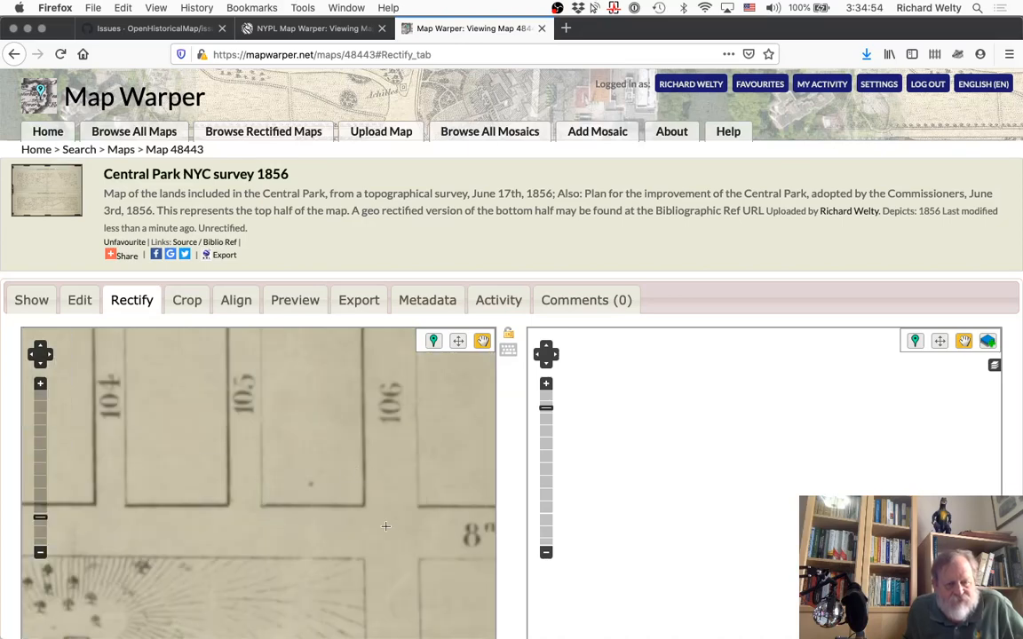
pyautogui.moveTo(386, 526); pyautogui.dragTo(399, 418)
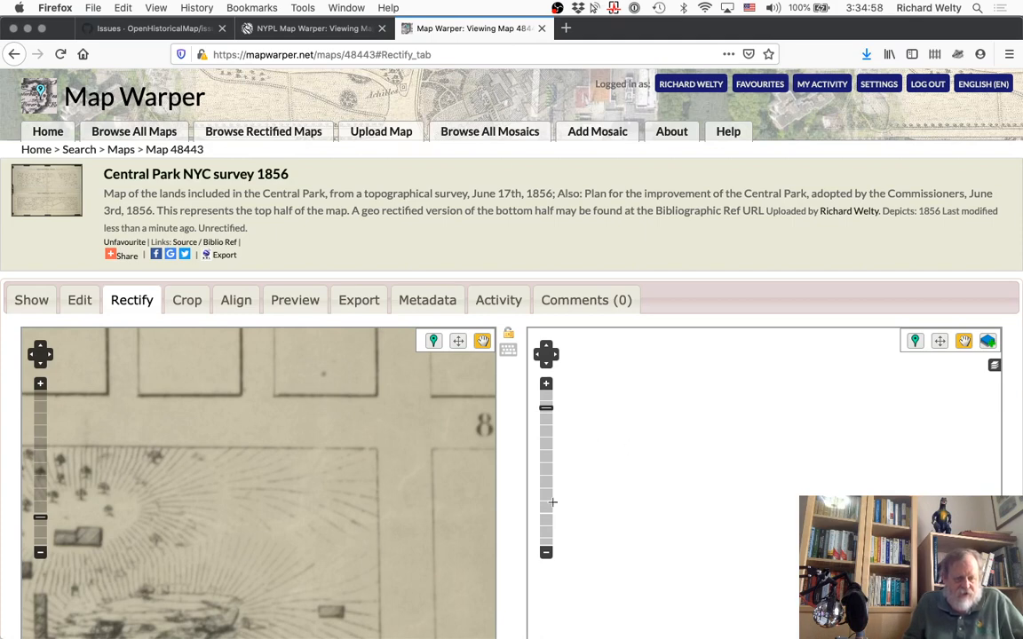
pyautogui.moveTo(438, 430); pyautogui.dragTo(445, 511)
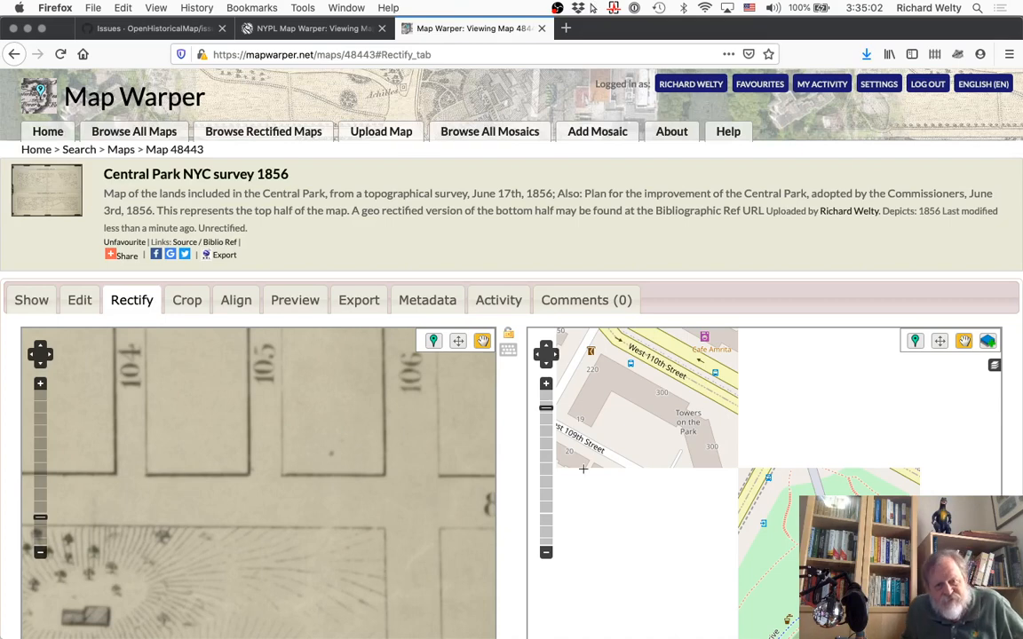
pyautogui.moveTo(727, 580); pyautogui.dragTo(889, 383)
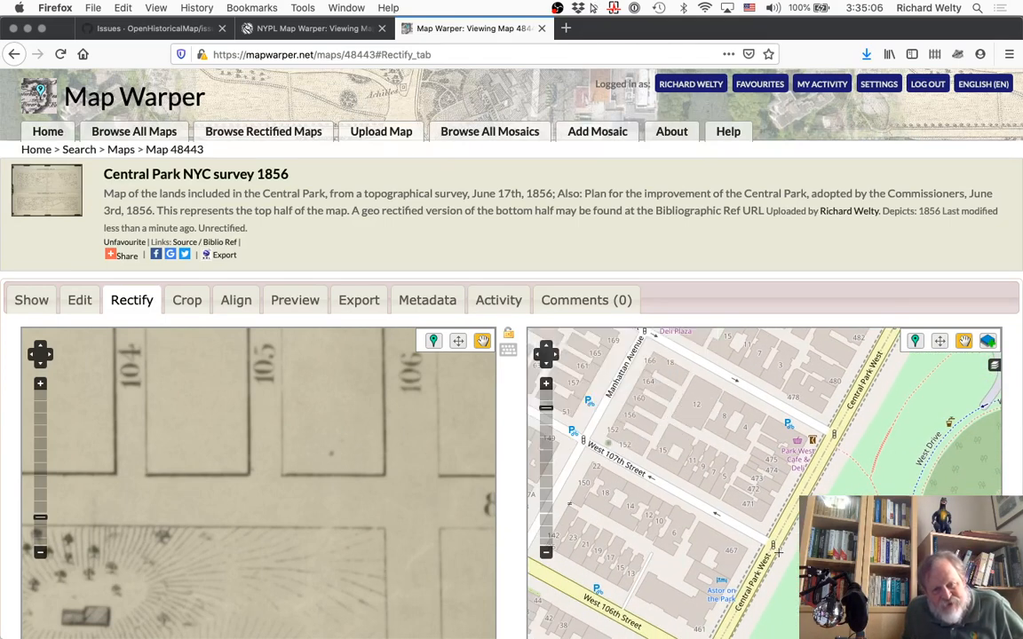
pyautogui.moveTo(778, 552); pyautogui.dragTo(787, 363)
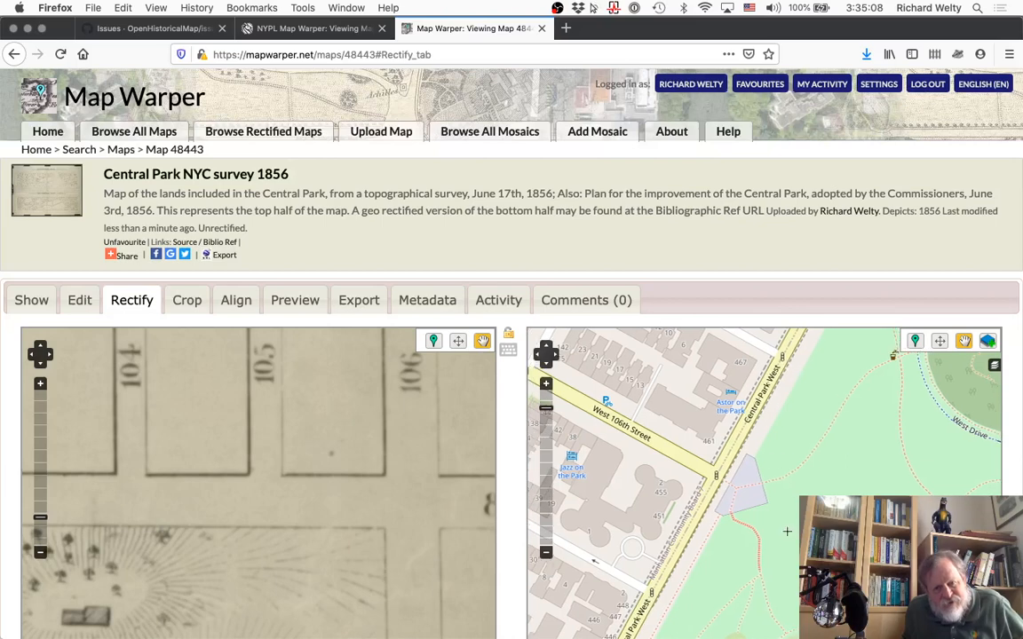
pyautogui.moveTo(787, 531); pyautogui.dragTo(754, 561)
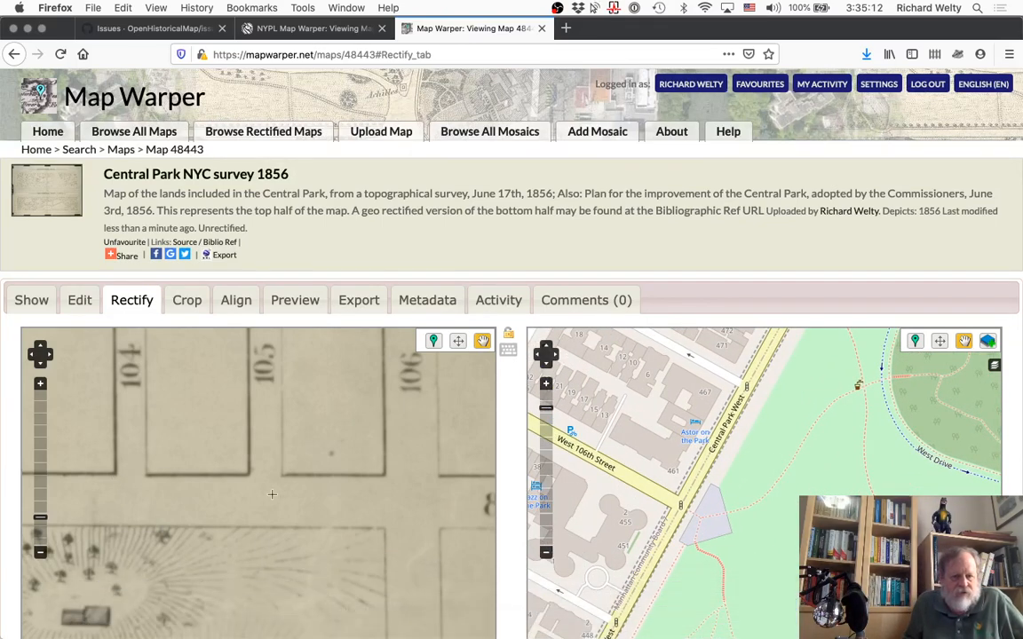
pyautogui.moveTo(342, 576); pyautogui.dragTo(302, 490)
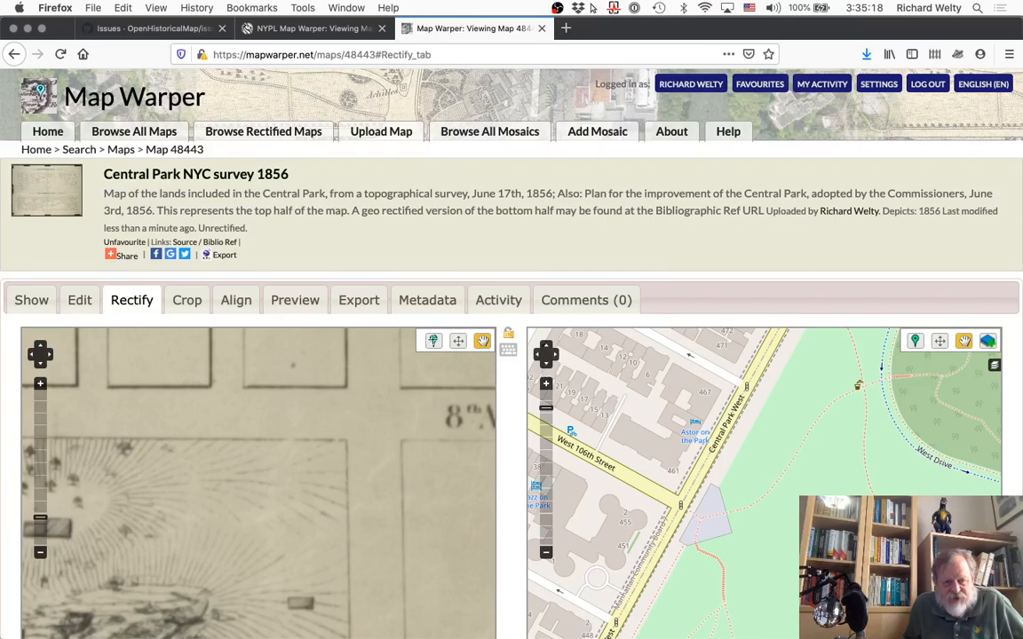
pyautogui.moveTo(330, 408); pyautogui.dragTo(335, 436)
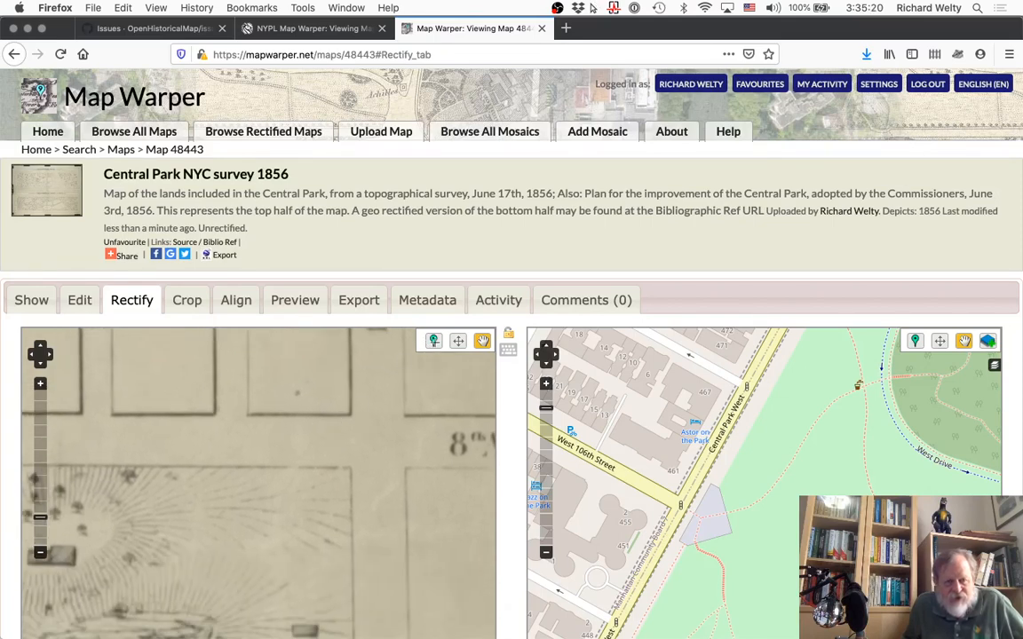
pyautogui.click(434, 341)
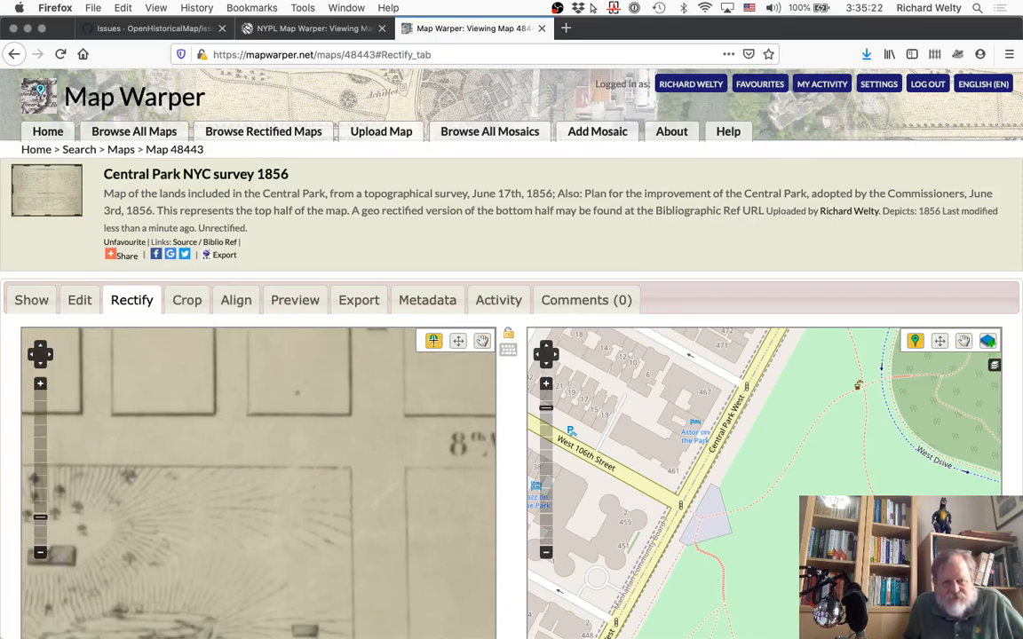
pyautogui.click(378, 446)
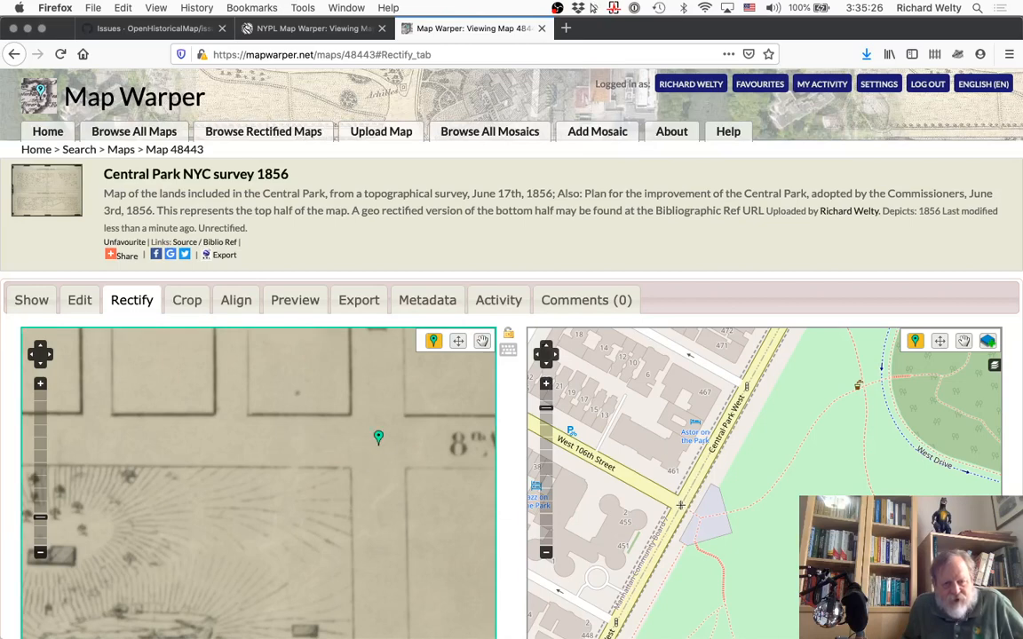
pyautogui.click(680, 506)
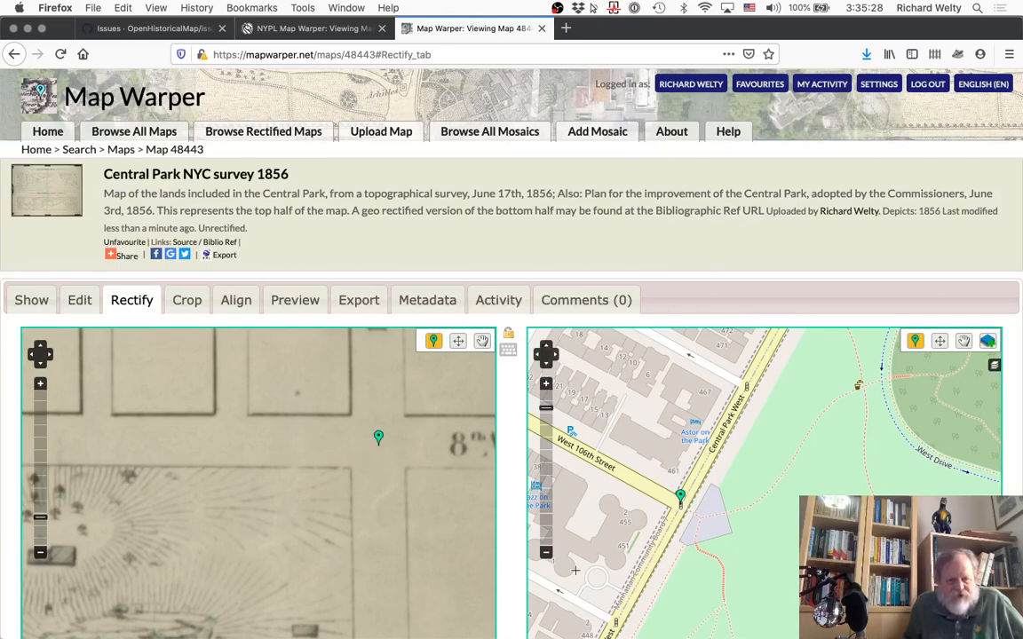
pyautogui.click(480, 345)
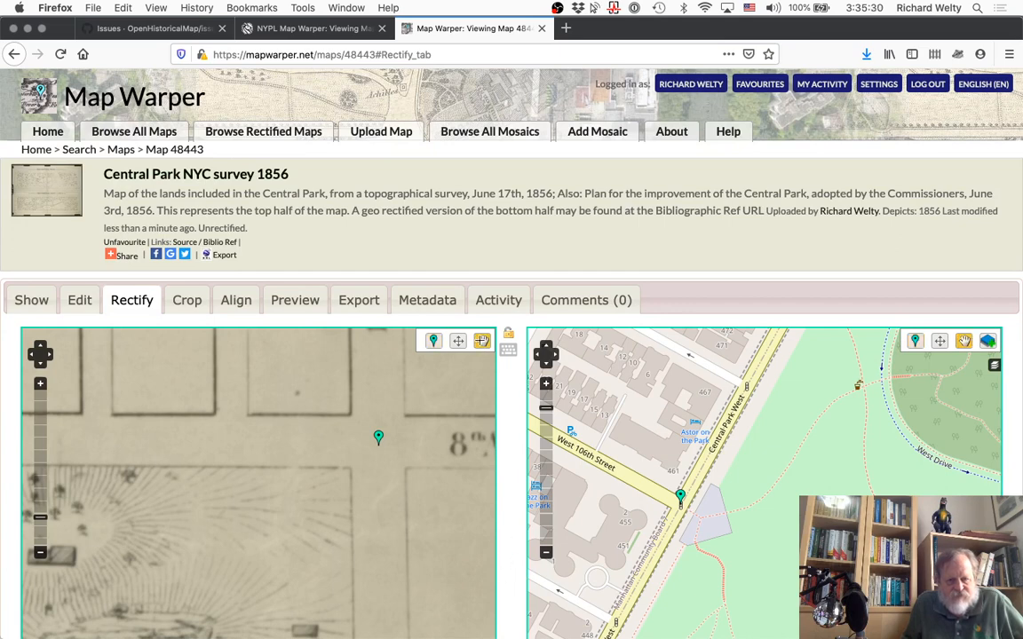
pyautogui.scroll(-4, 513, 560)
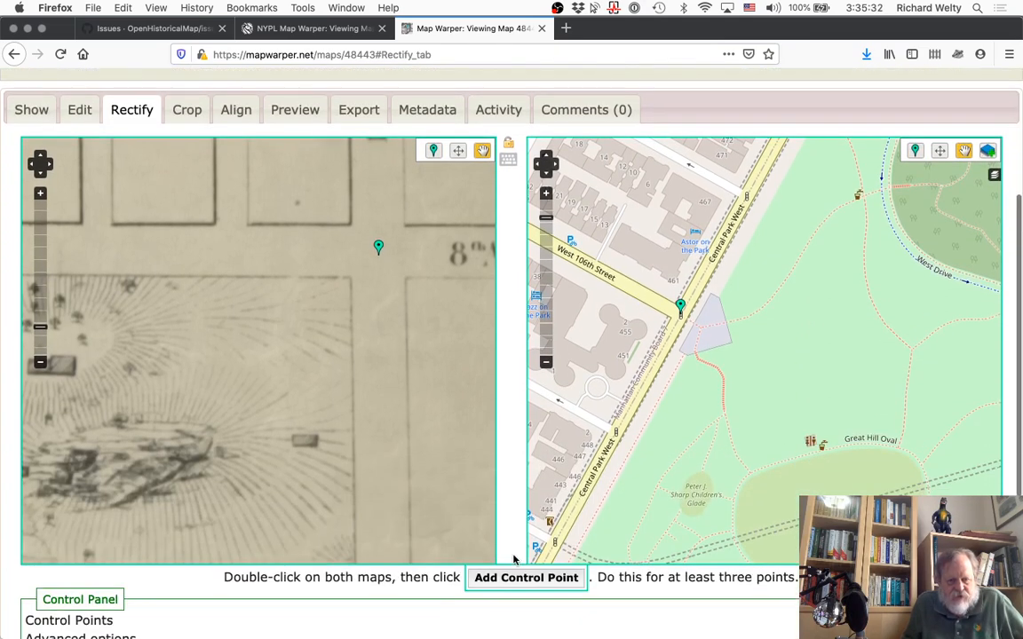
pyautogui.click(520, 578)
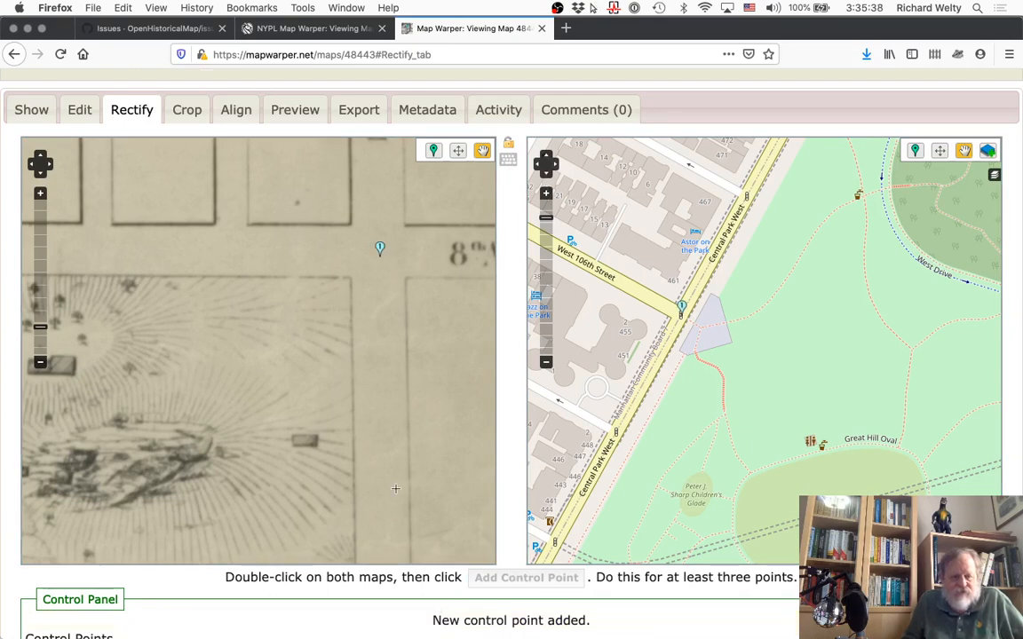
# Step: Add a control point matching the survey's 106th Street and 5th Avenue intersection with East 106th Street and 5th Avenue on the modern map
pyautogui.moveTo(355, 441); pyautogui.dragTo(357, 182)
pyautogui.moveTo(321, 425); pyautogui.dragTo(335, 189)
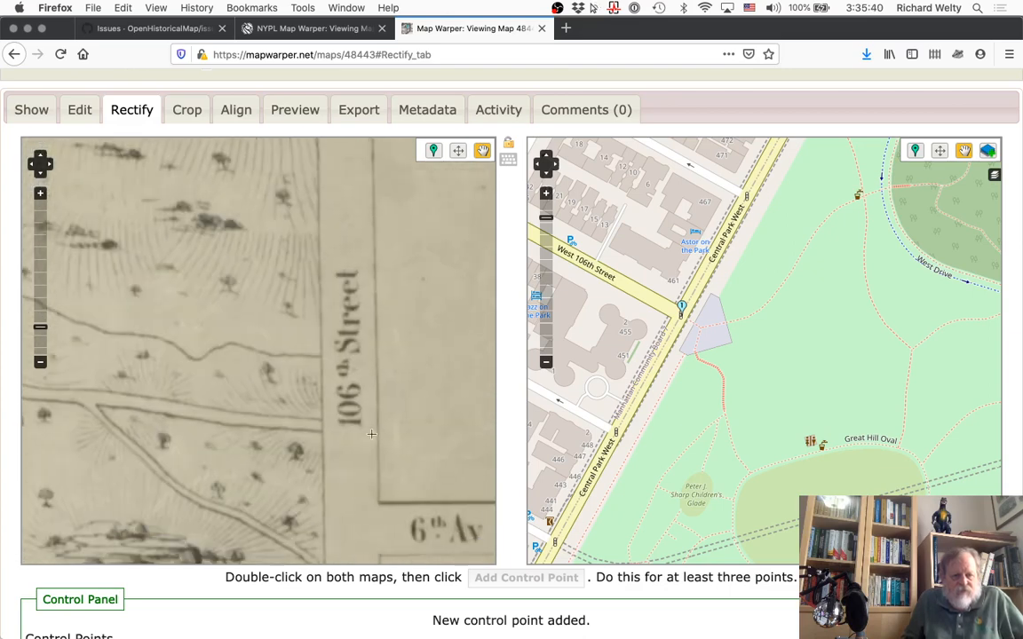
pyautogui.moveTo(364, 542); pyautogui.dragTo(359, 252)
pyautogui.moveTo(359, 391); pyautogui.dragTo(355, 128)
pyautogui.moveTo(346, 257); pyautogui.dragTo(345, 190)
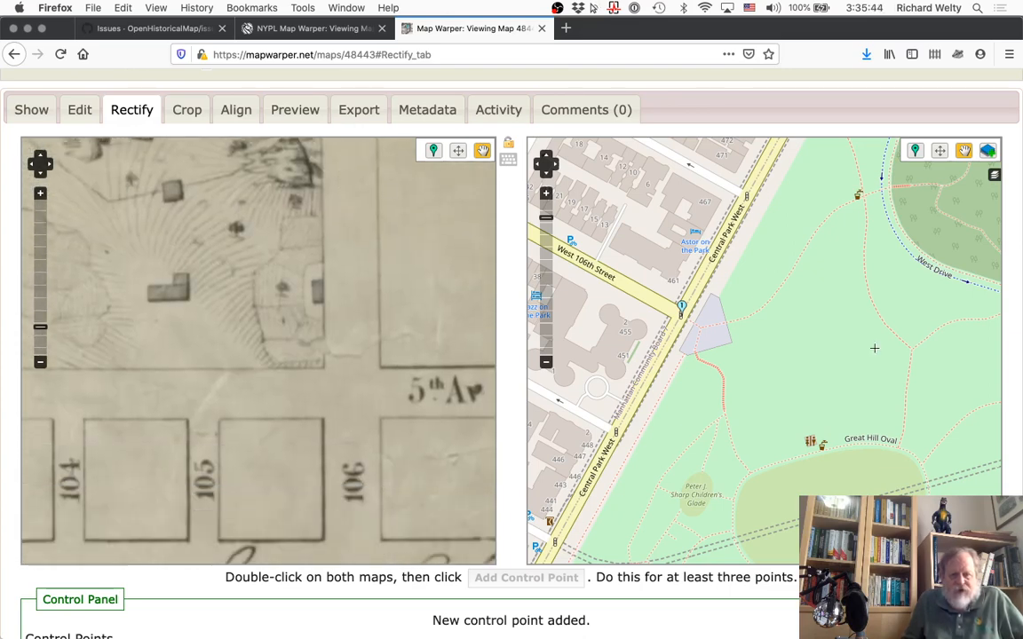
pyautogui.moveTo(923, 453); pyautogui.dragTo(666, 320)
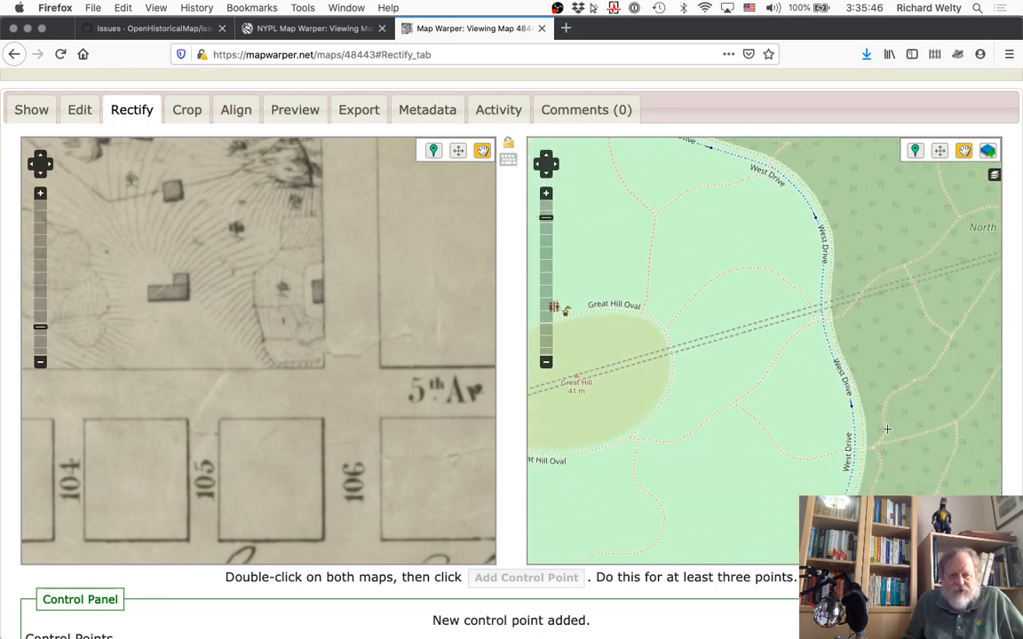
pyautogui.moveTo(952, 479); pyautogui.dragTo(586, 351)
pyautogui.moveTo(879, 479); pyautogui.dragTo(601, 300)
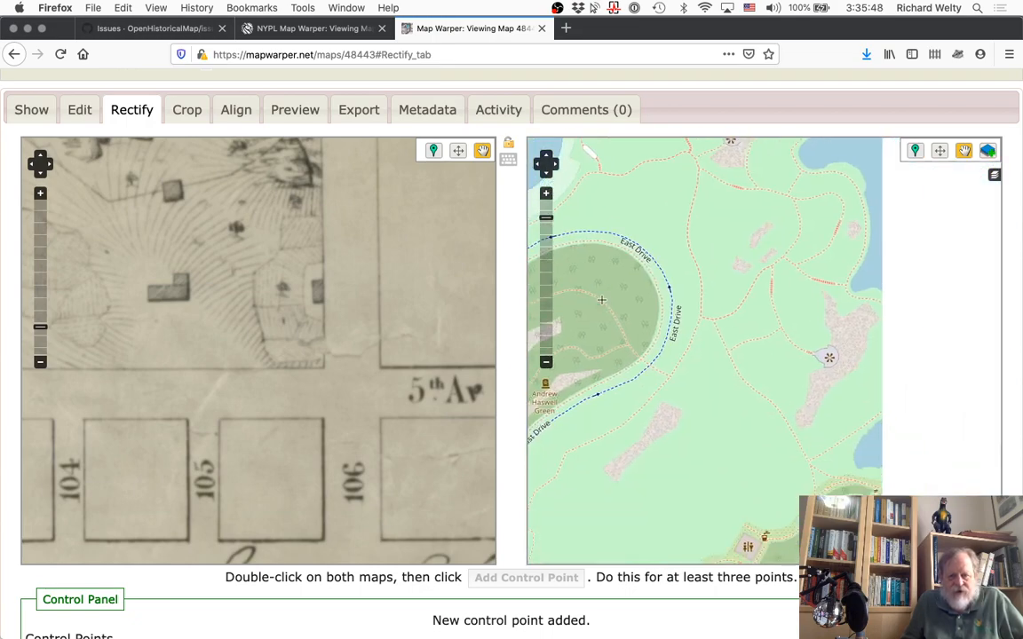
pyautogui.moveTo(873, 490); pyautogui.dragTo(673, 349)
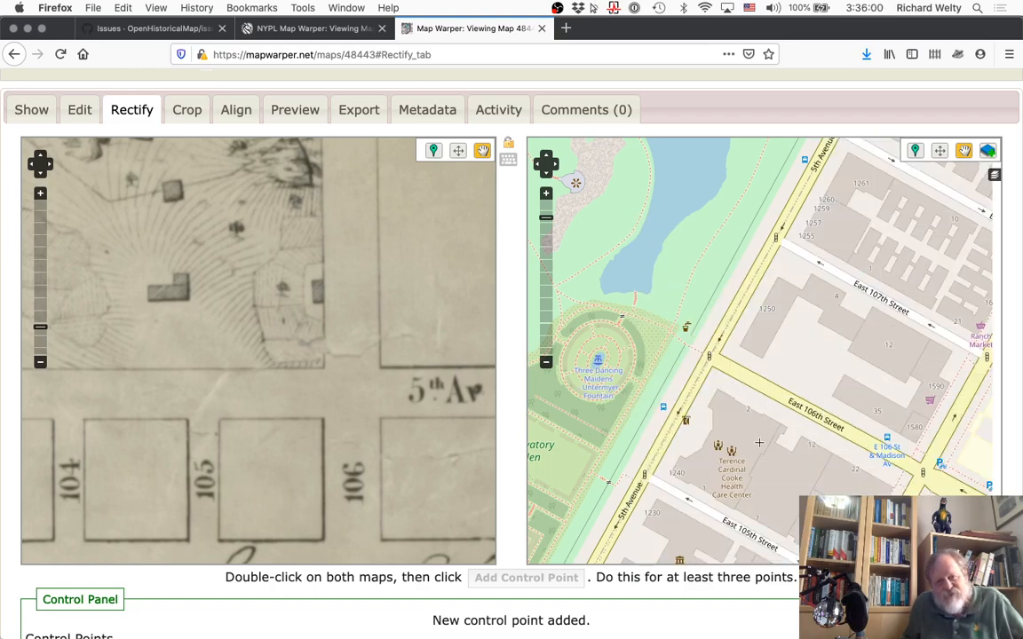
pyautogui.moveTo(759, 443); pyautogui.dragTo(718, 439)
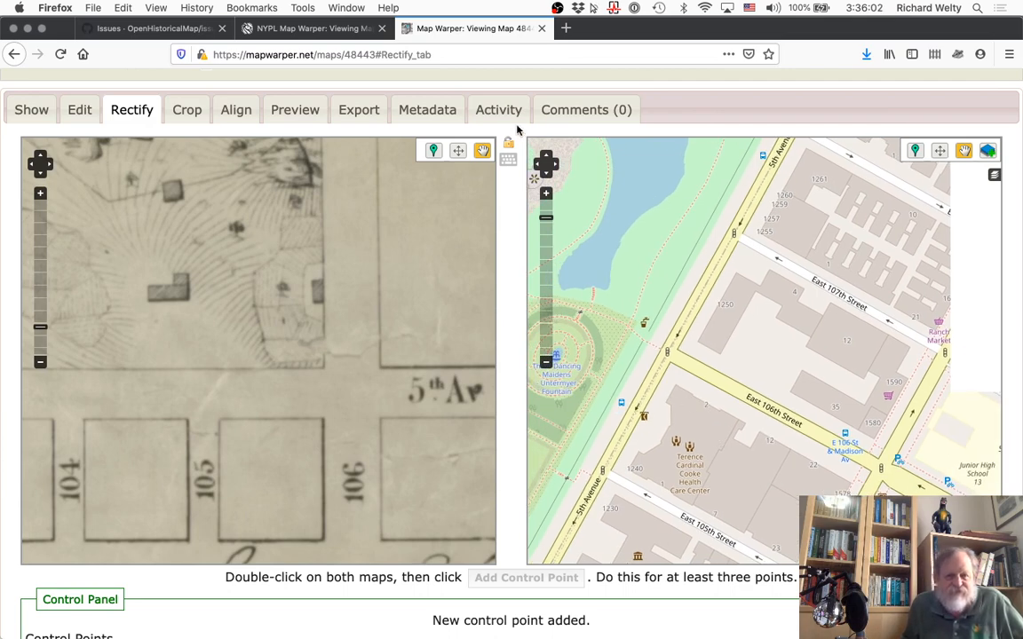
pyautogui.click(434, 150)
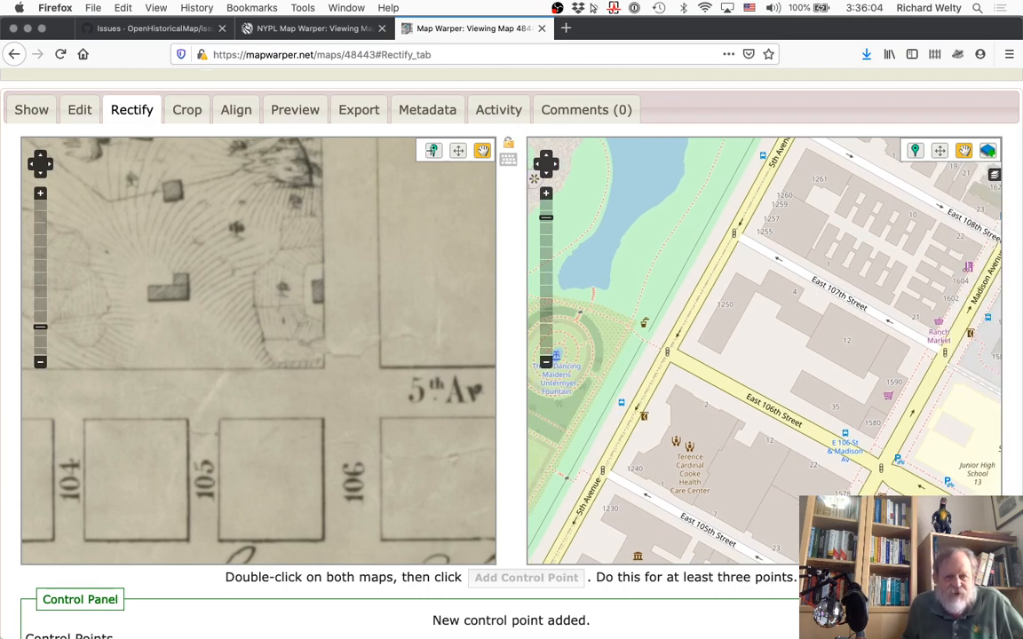
pyautogui.doubleClick(350, 396)
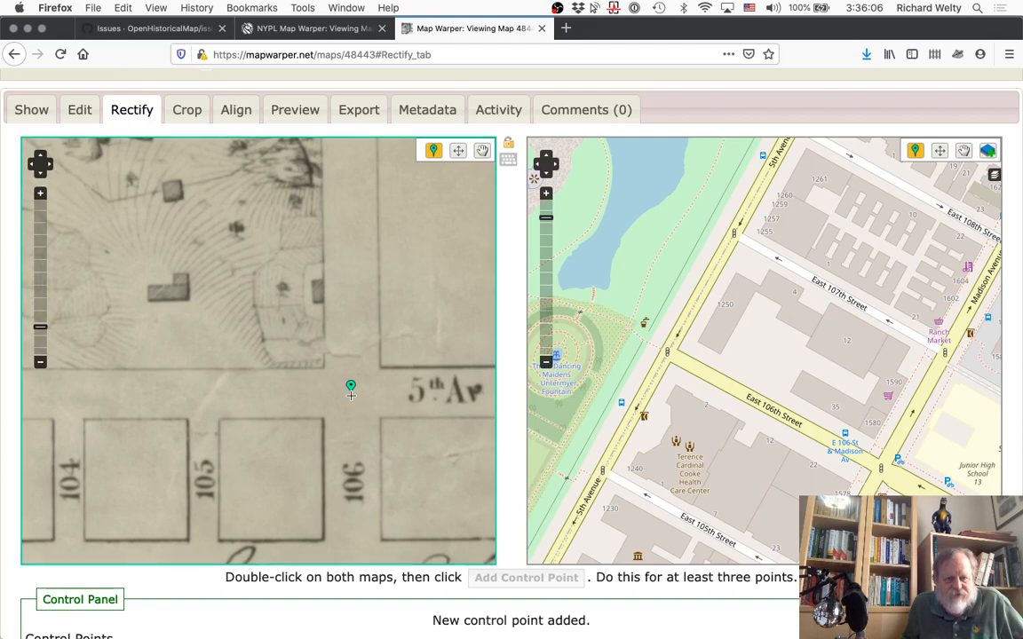
pyautogui.doubleClick(666, 353)
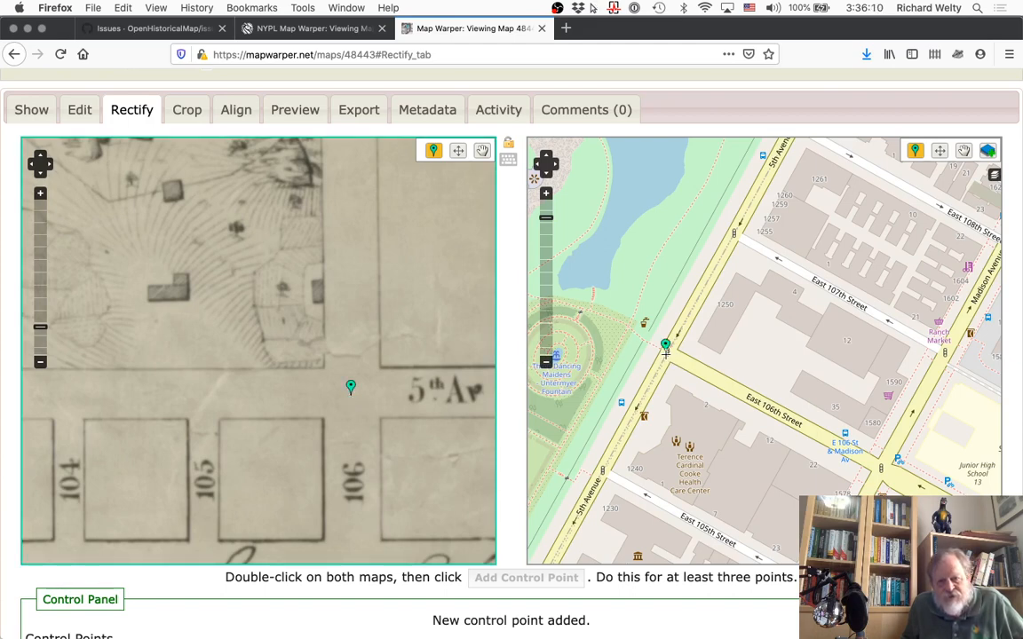
pyautogui.click(522, 577)
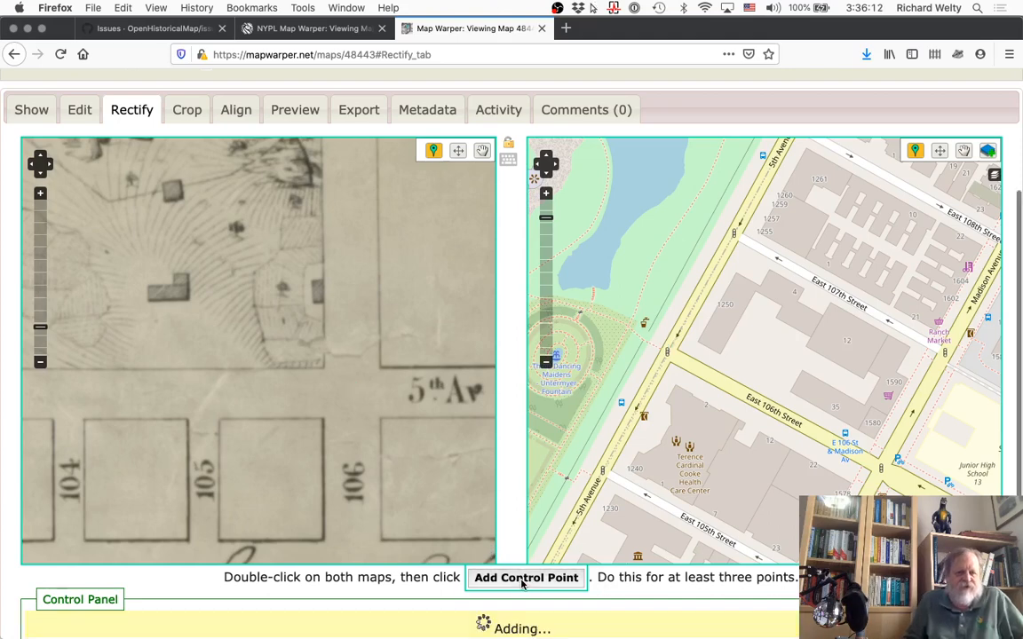
# Step: Add a control point matching the survey's 83rd Street and 8th Avenue intersection with West 83rd Street and Central Park West on the modern map
pyautogui.click(483, 151)
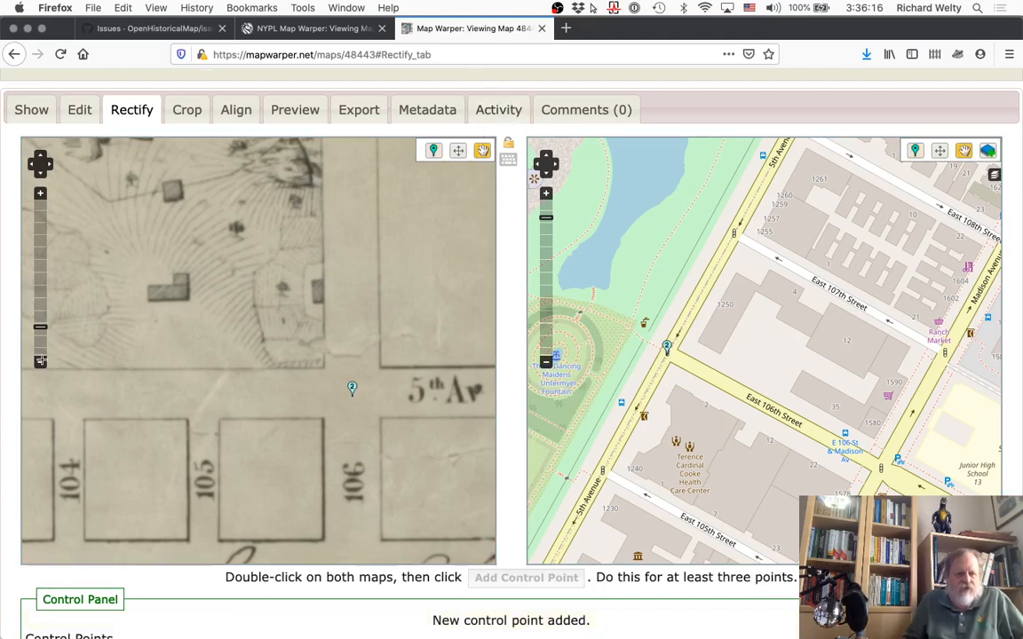
pyautogui.click(40, 361)
pyautogui.click(40, 361)
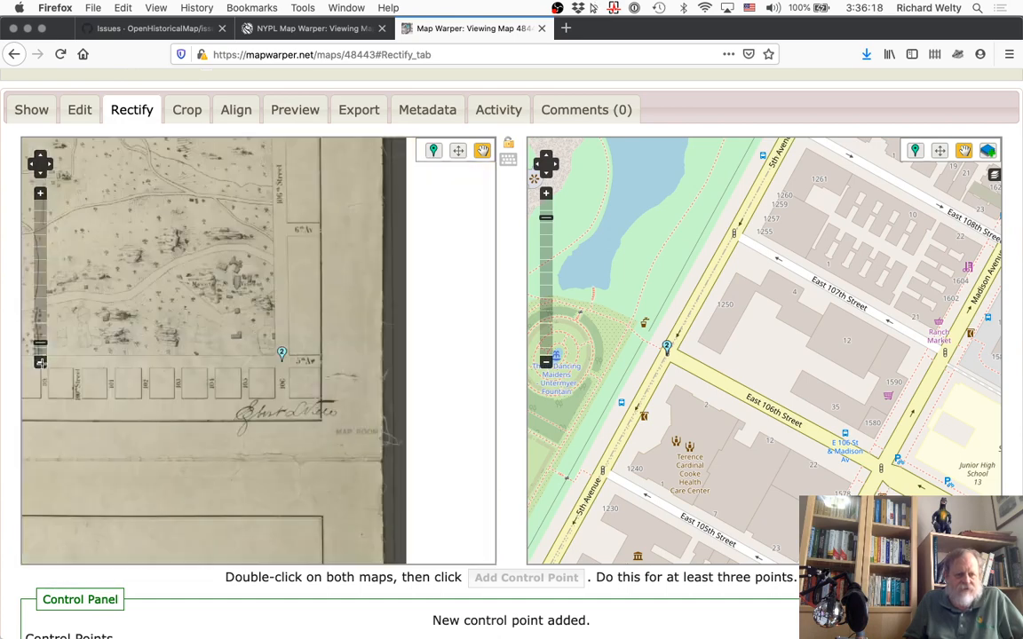
pyautogui.click(40, 362)
pyautogui.click(40, 361)
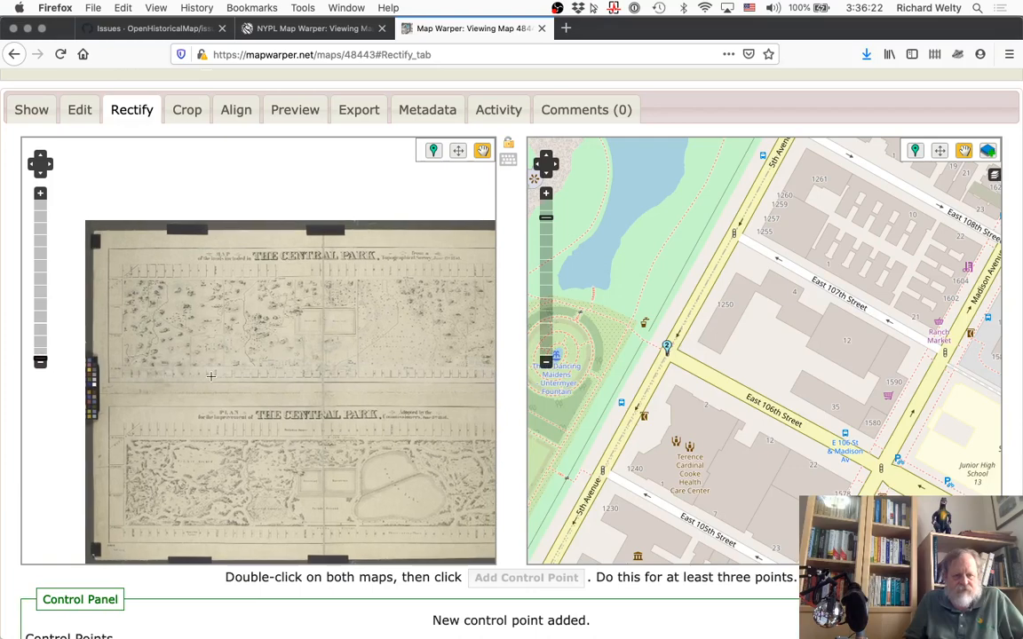
pyautogui.scroll(1, 330, 281)
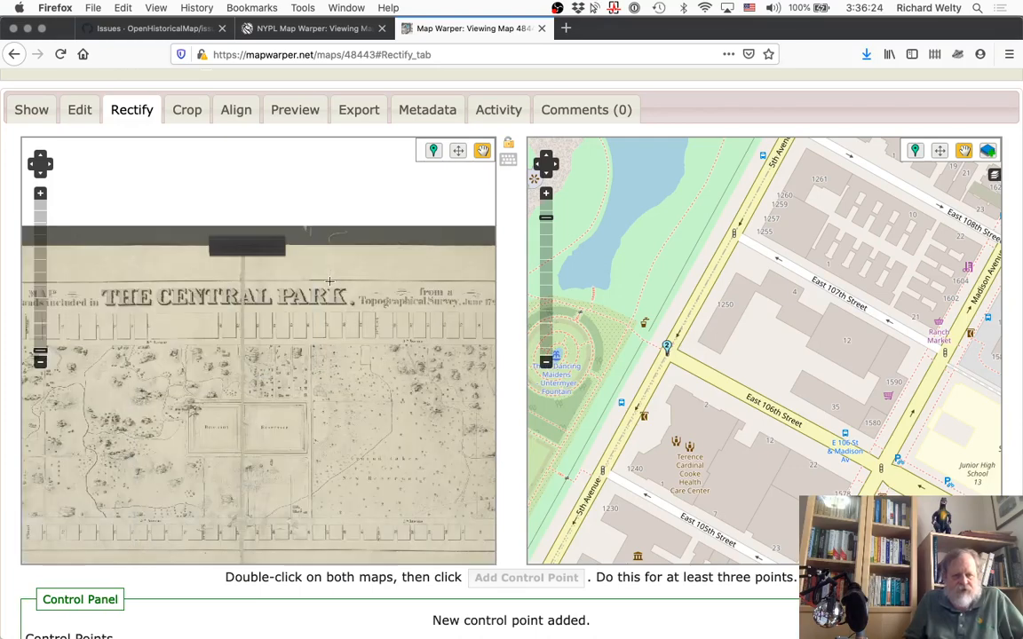
pyautogui.scroll(1, 241, 353)
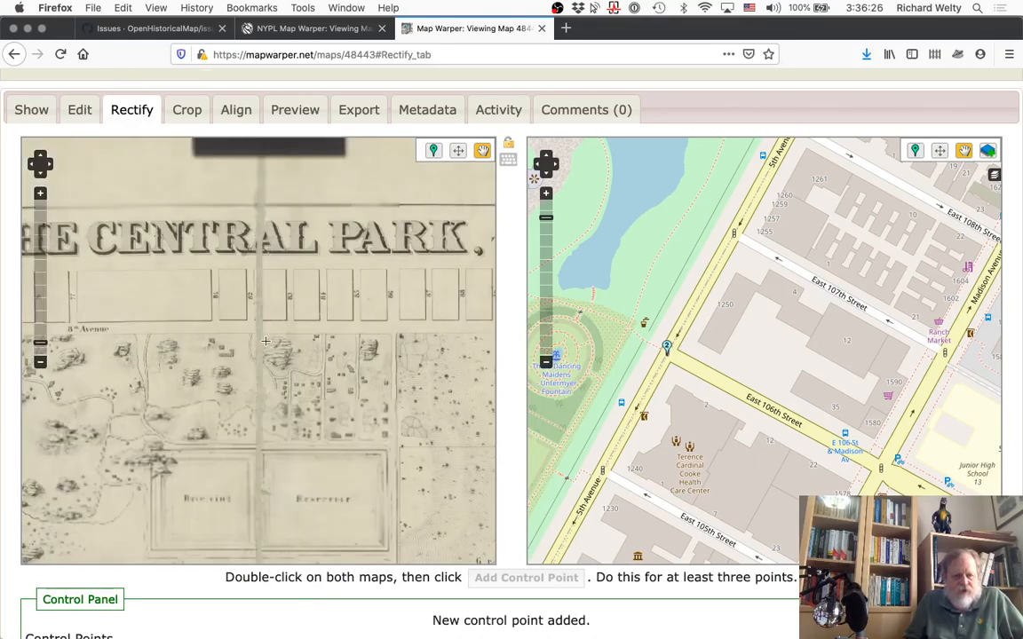
pyautogui.scroll(1, 241, 333)
pyautogui.scroll(1, 241, 331)
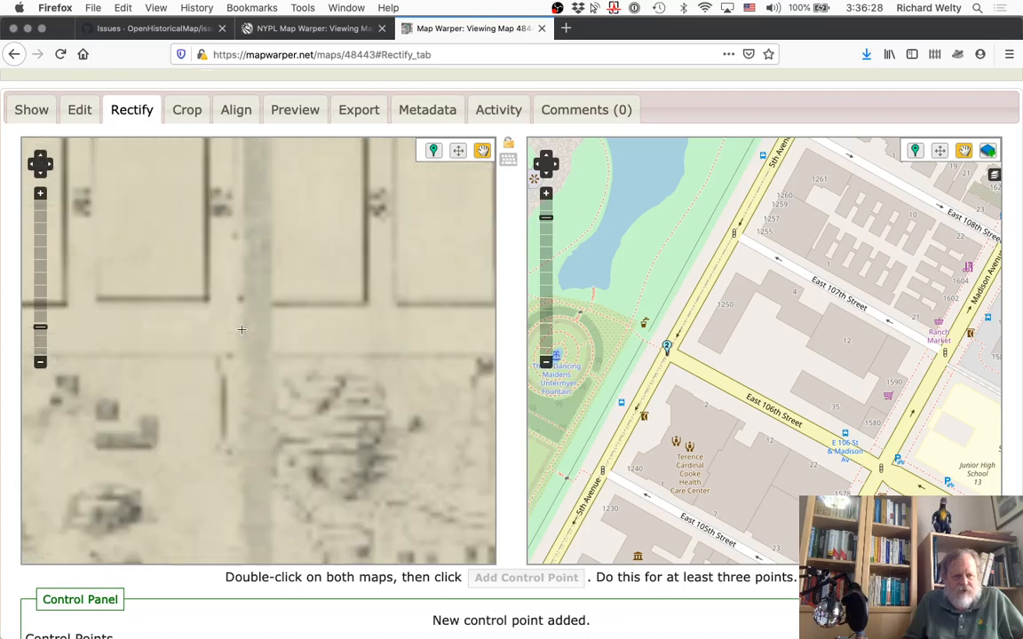
pyautogui.moveTo(355, 399); pyautogui.dragTo(237, 399)
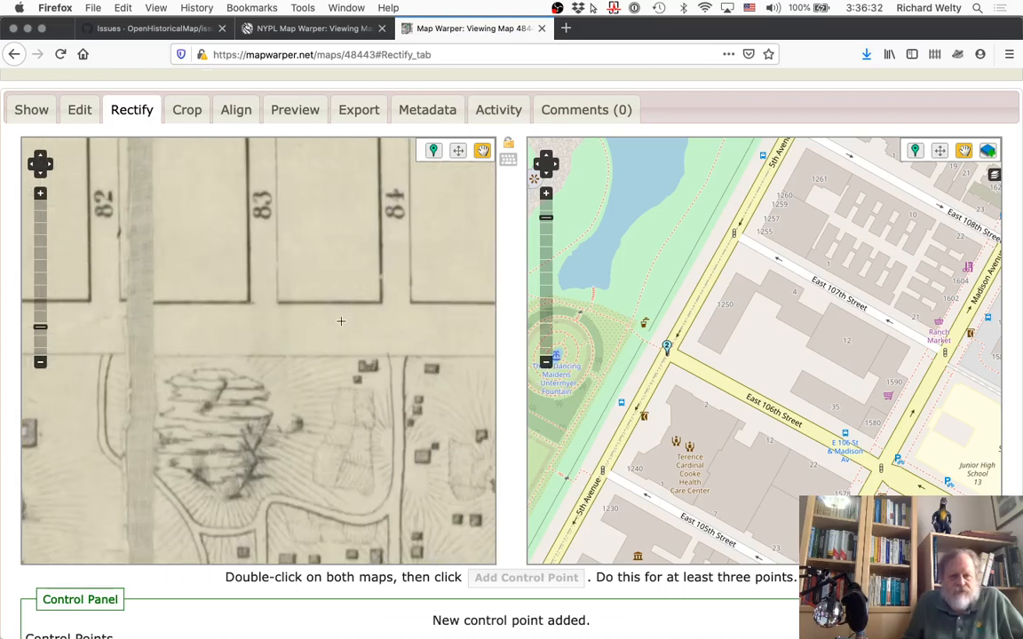
pyautogui.moveTo(582, 375); pyautogui.dragTo(964, 325)
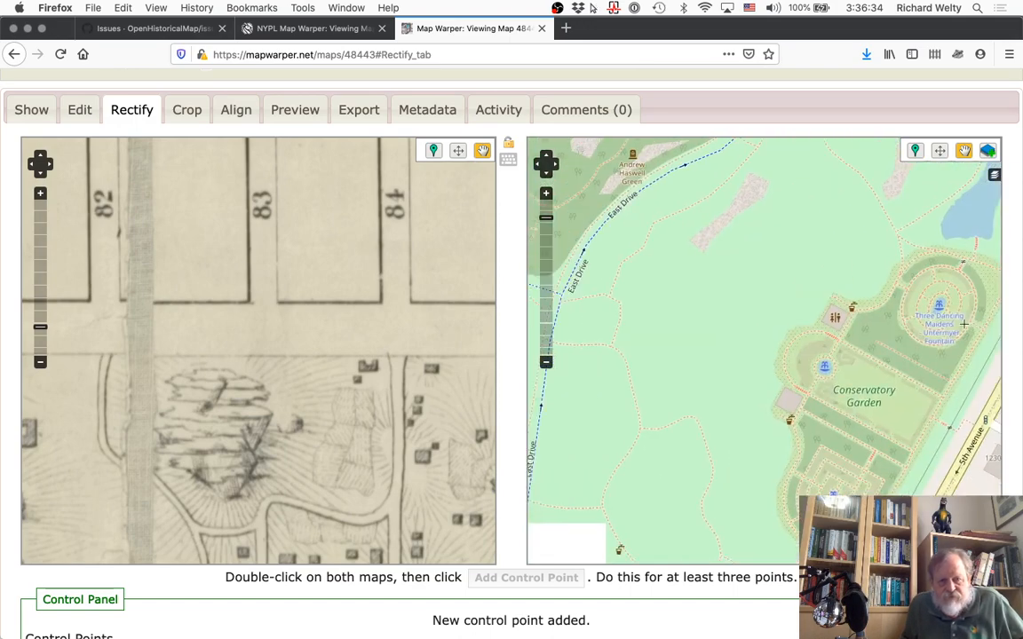
pyautogui.moveTo(627, 410); pyautogui.dragTo(905, 411)
pyautogui.moveTo(698, 447); pyautogui.dragTo(916, 317)
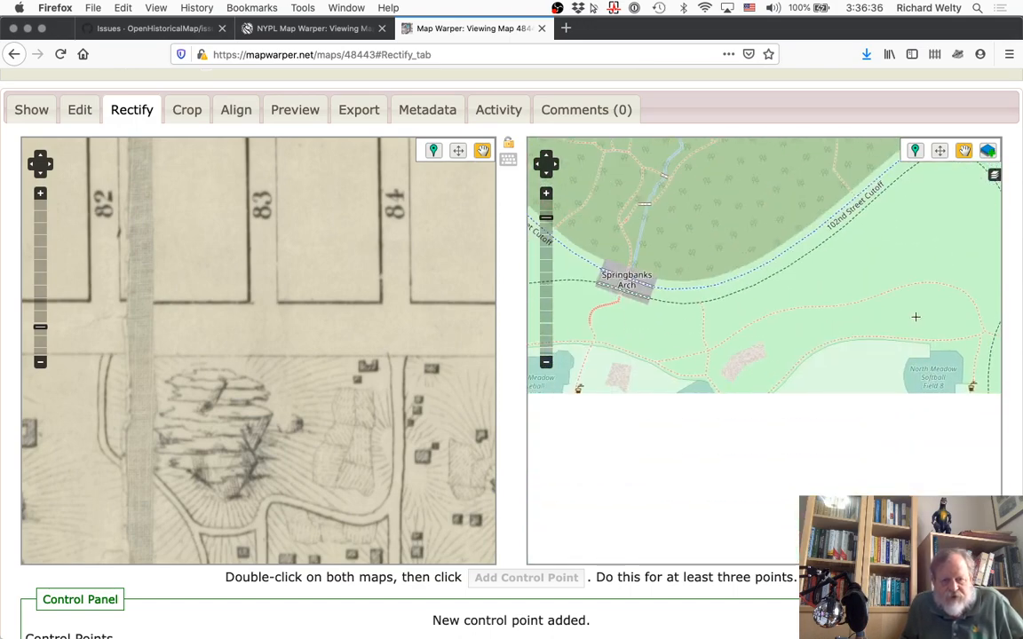
pyautogui.moveTo(573, 393); pyautogui.dragTo(980, 359)
pyautogui.moveTo(755, 338); pyautogui.dragTo(807, 336)
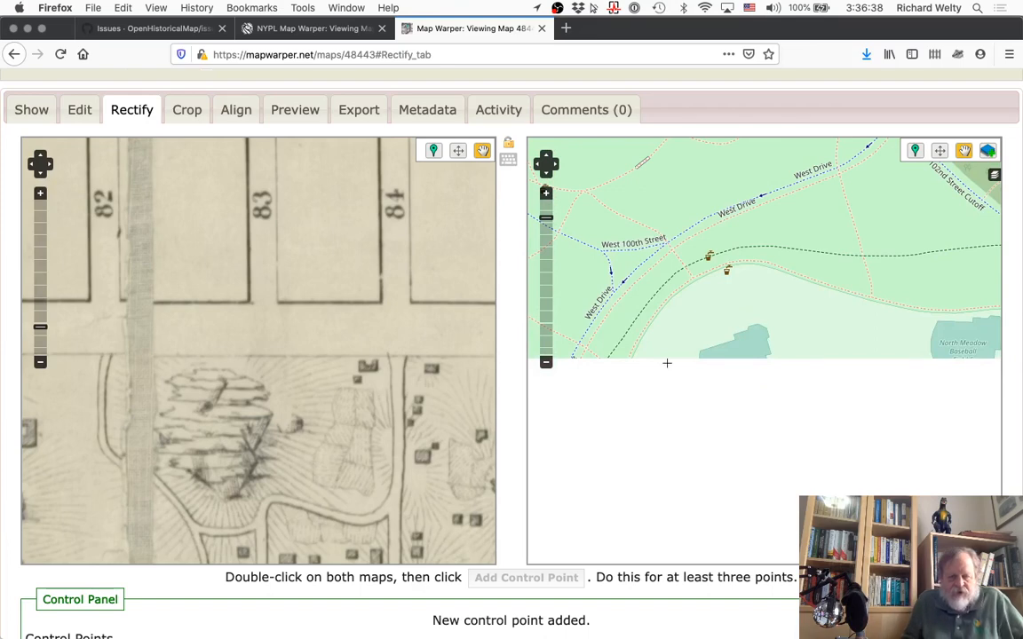
pyautogui.moveTo(667, 361); pyautogui.dragTo(945, 343)
pyautogui.moveTo(773, 331); pyautogui.dragTo(954, 371)
pyautogui.moveTo(692, 316); pyautogui.dragTo(841, 410)
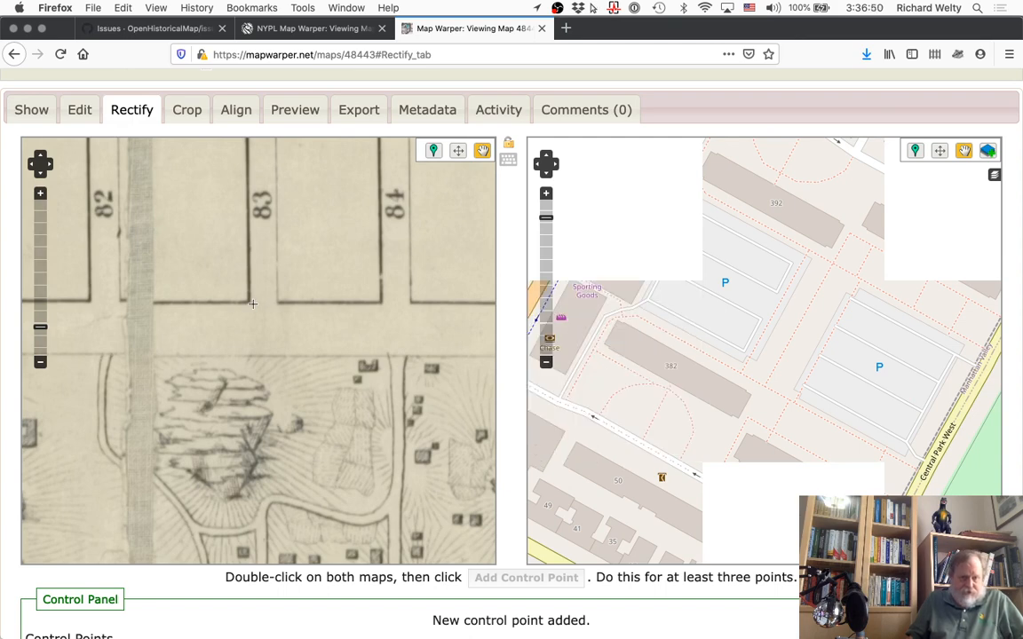
pyautogui.moveTo(375, 316); pyautogui.dragTo(357, 346)
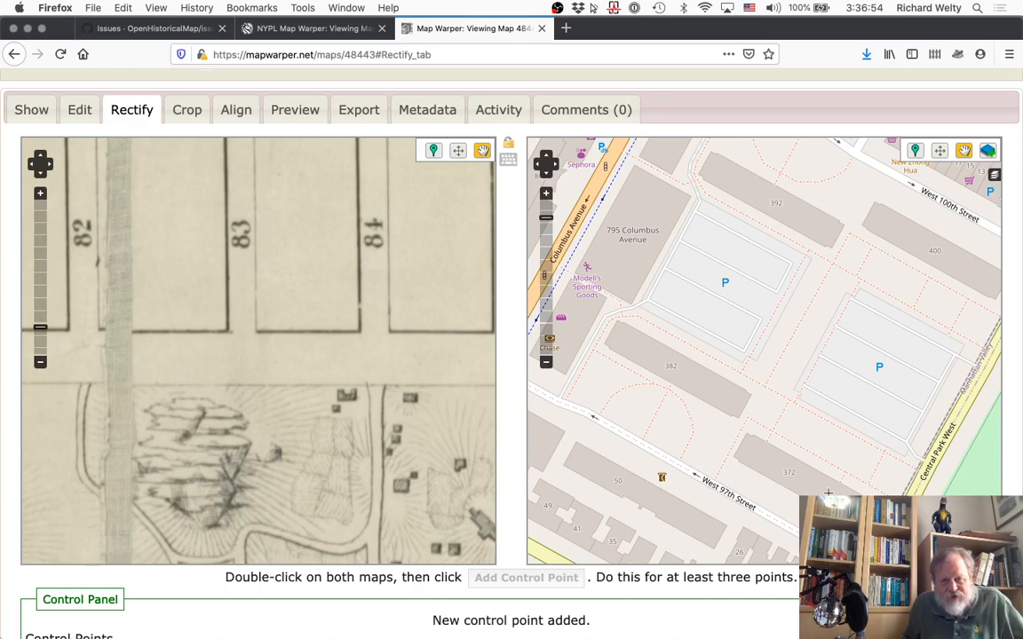
pyautogui.moveTo(826, 495); pyautogui.dragTo(696, 175)
pyautogui.moveTo(646, 496); pyautogui.dragTo(699, 294)
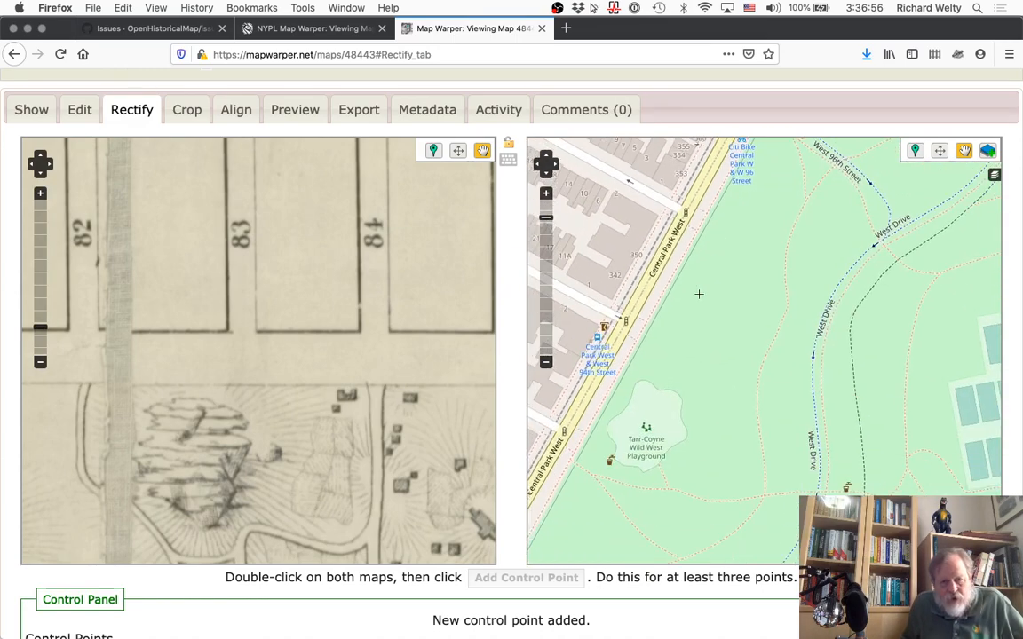
pyautogui.moveTo(602, 488); pyautogui.dragTo(659, 423)
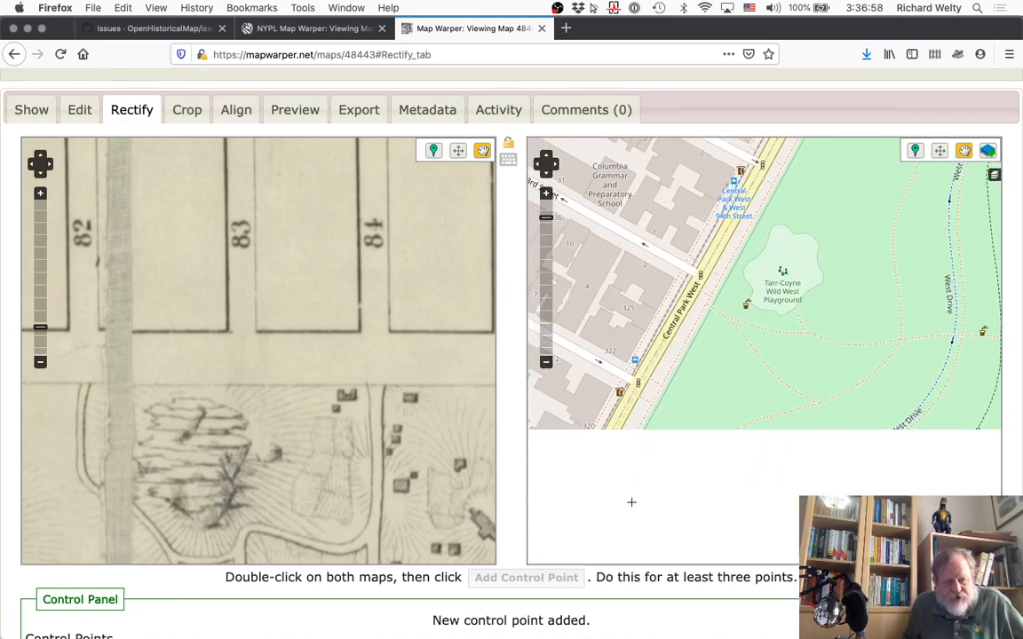
pyautogui.moveTo(632, 503); pyautogui.dragTo(721, 399)
pyautogui.moveTo(673, 463); pyautogui.dragTo(746, 463)
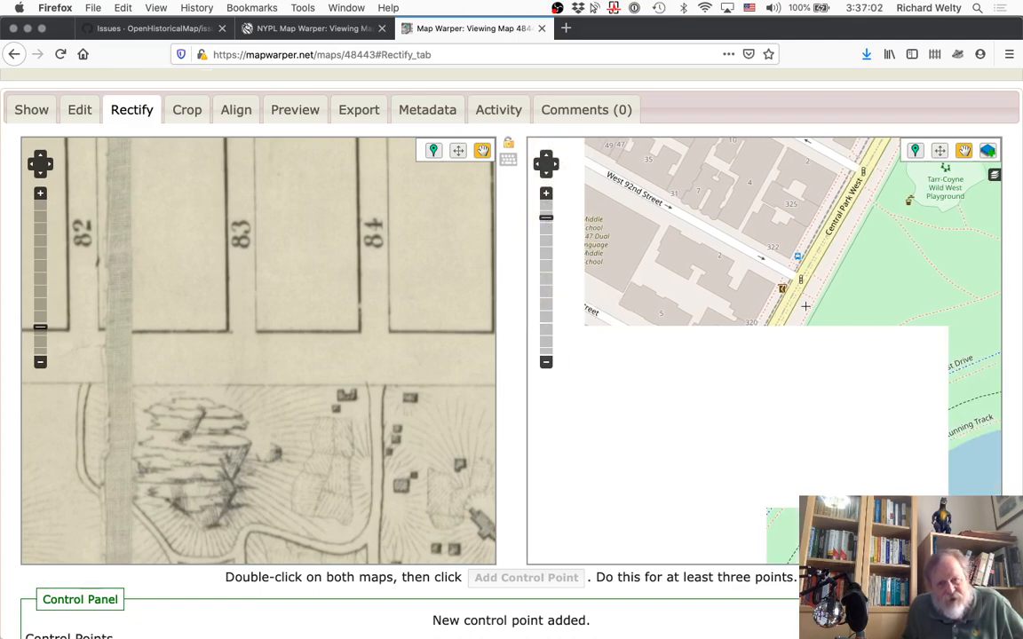
pyautogui.moveTo(755, 469); pyautogui.dragTo(870, 229)
pyautogui.moveTo(783, 363); pyautogui.dragTo(799, 288)
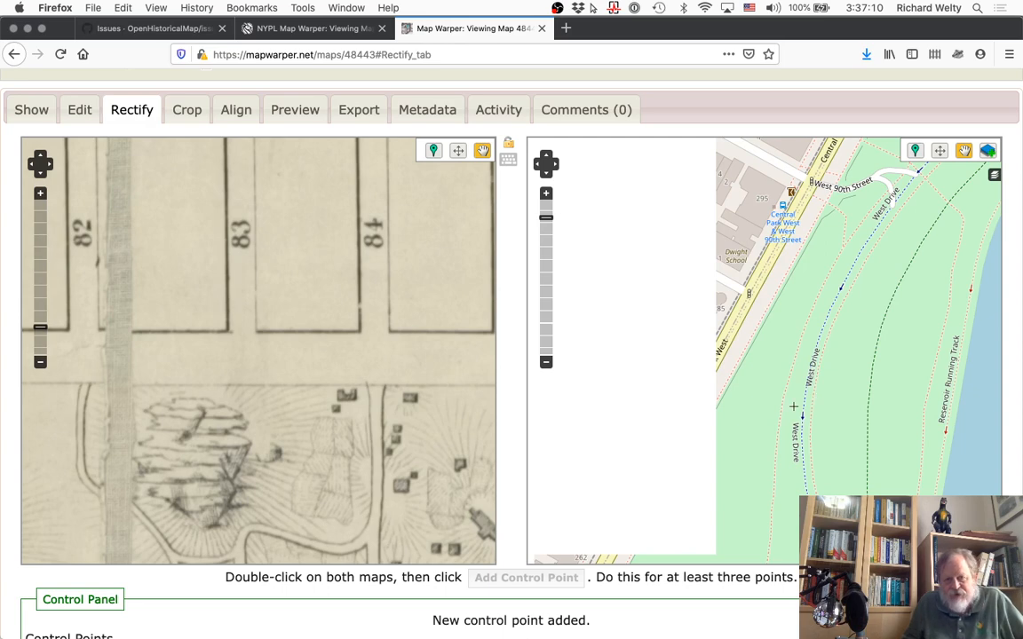
pyautogui.moveTo(763, 477); pyautogui.dragTo(824, 326)
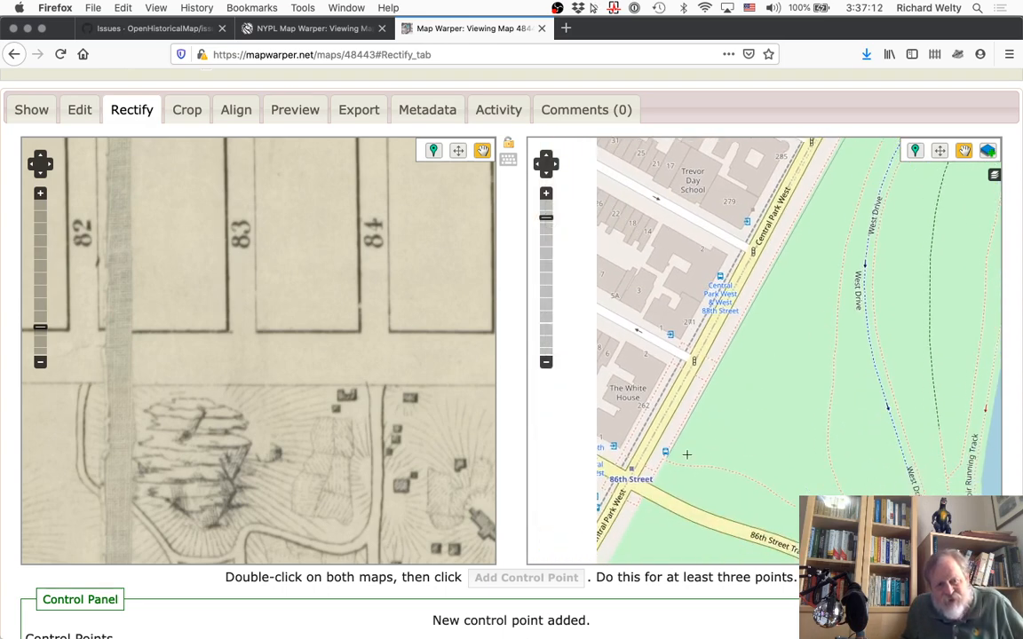
pyautogui.moveTo(687, 455); pyautogui.dragTo(791, 328)
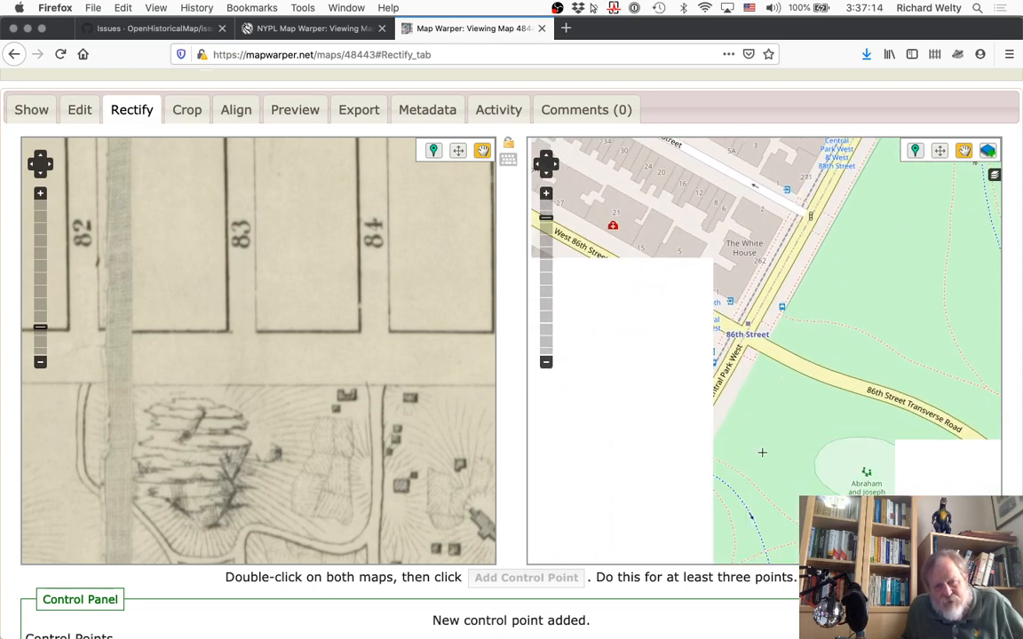
pyautogui.moveTo(761, 448); pyautogui.dragTo(894, 285)
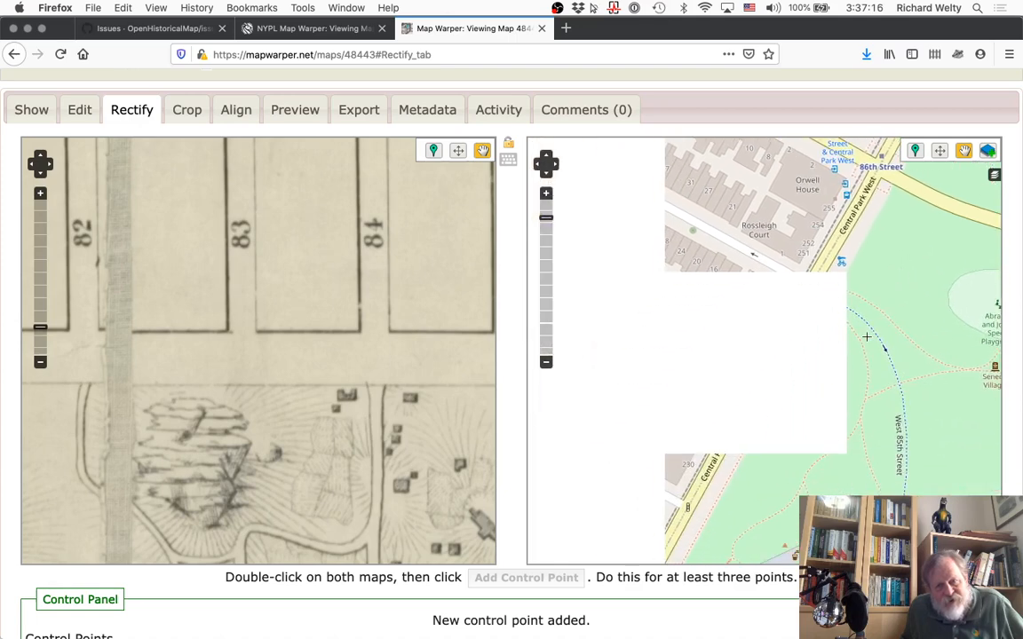
pyautogui.moveTo(832, 382); pyautogui.dragTo(906, 231)
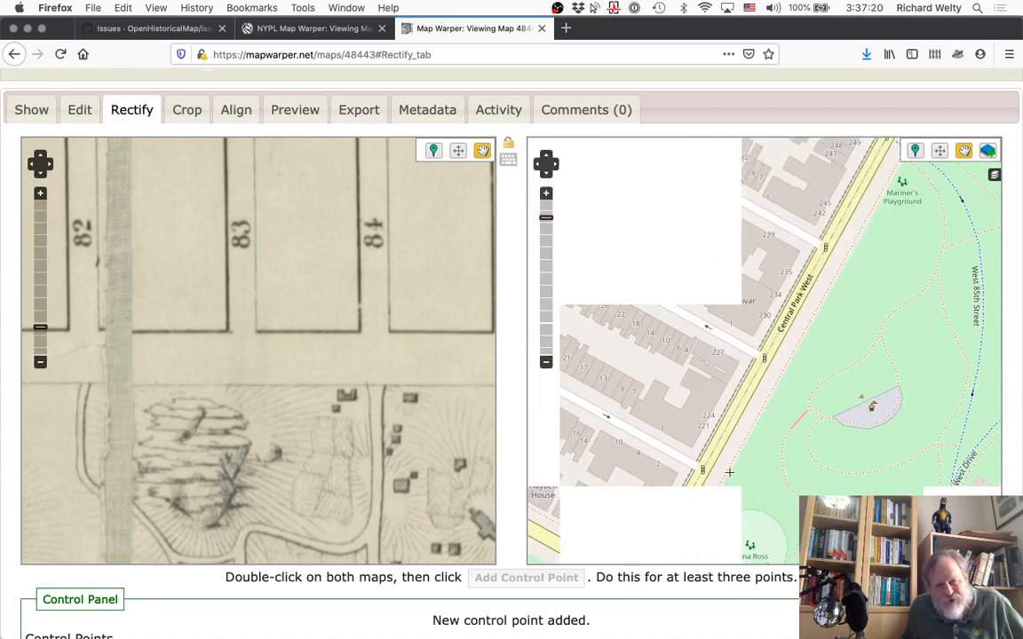
pyautogui.moveTo(729, 473); pyautogui.dragTo(750, 478)
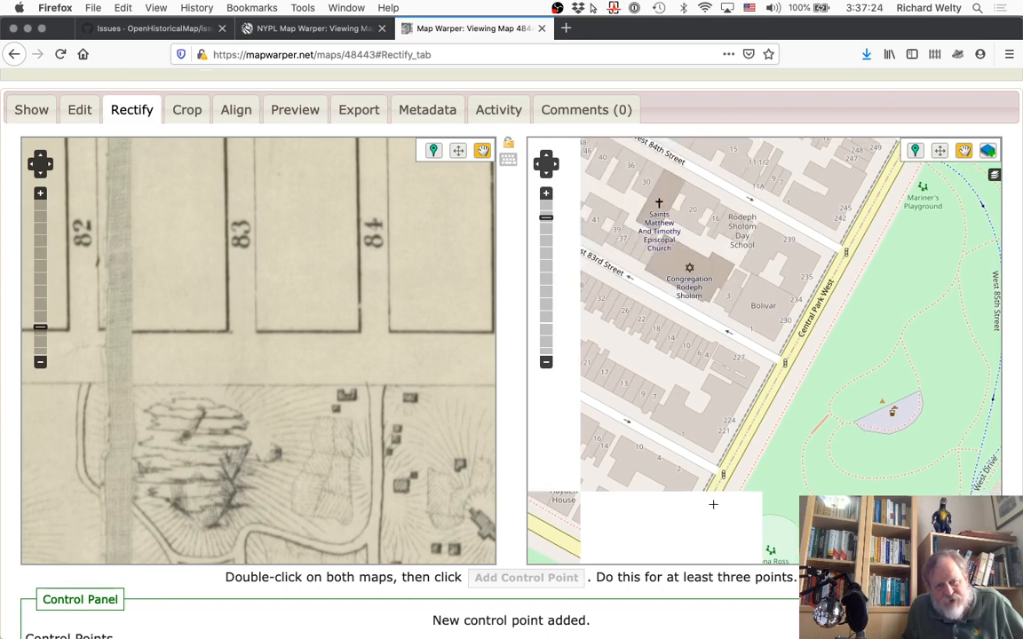
pyautogui.click(433, 151)
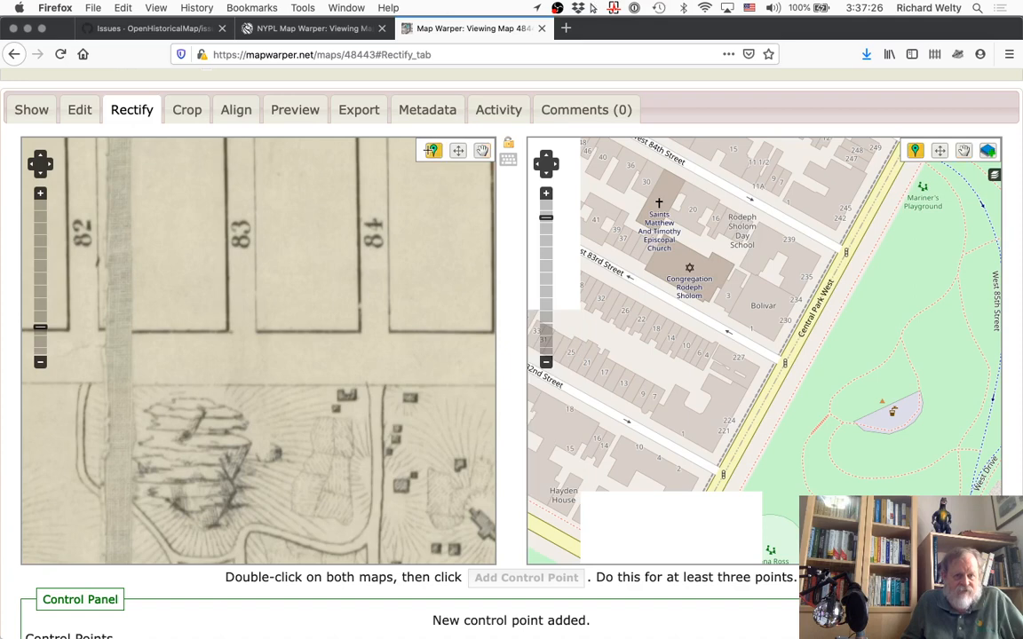
pyautogui.click(243, 354)
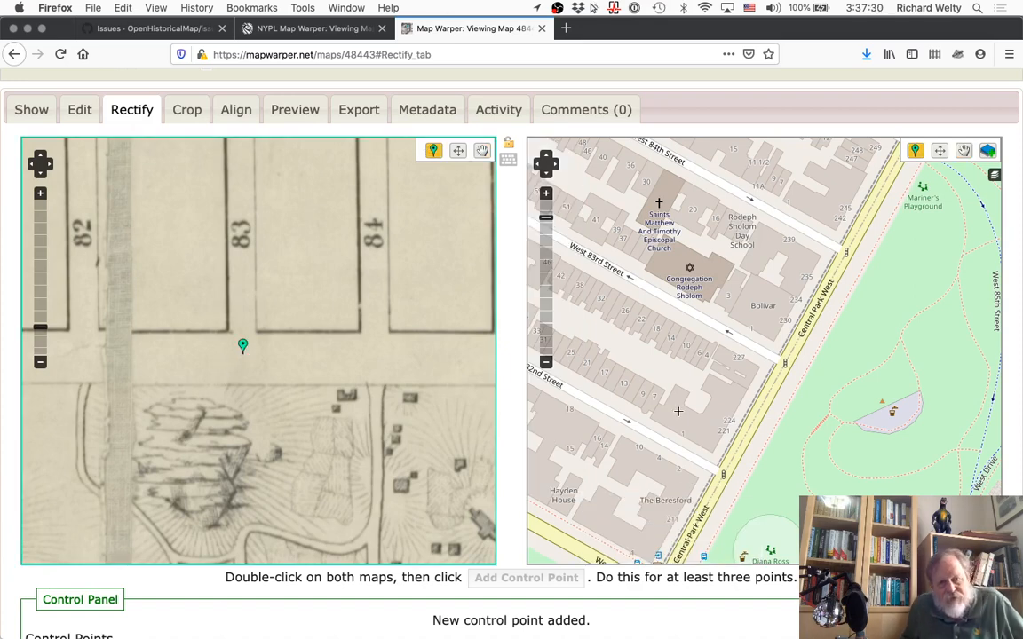
pyautogui.click(786, 362)
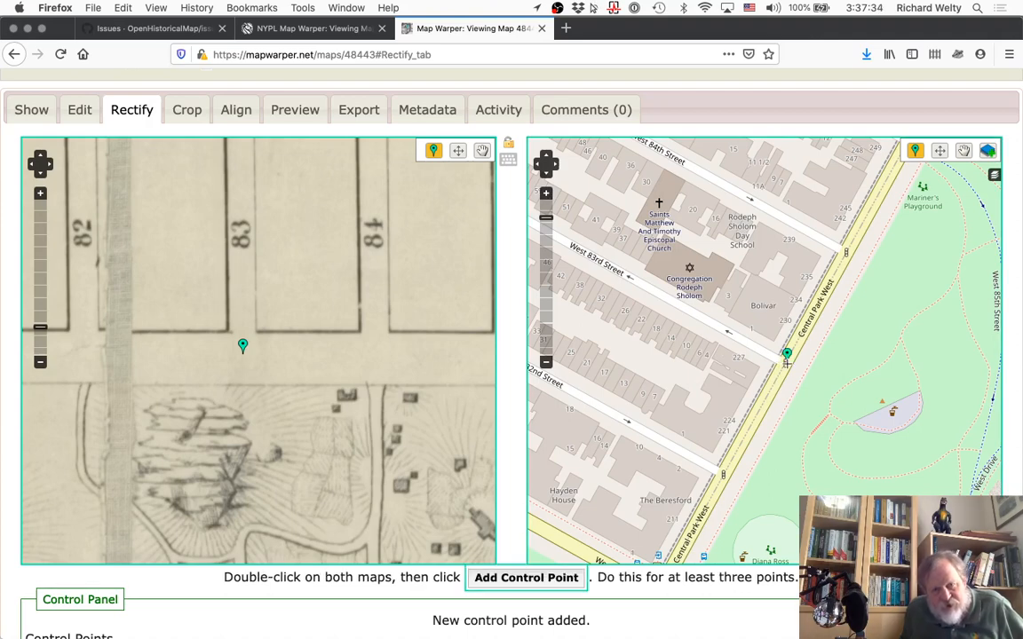
pyautogui.click(515, 578)
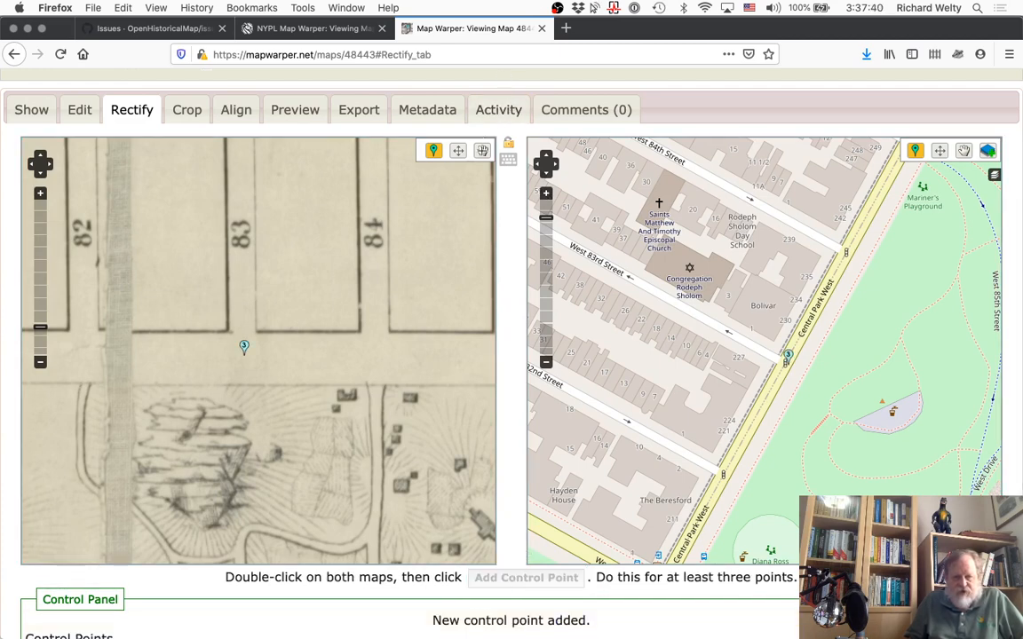
# Step: Warp the map image using the three placed control points
pyautogui.click(482, 150)
pyautogui.scroll(-4, 519, 331)
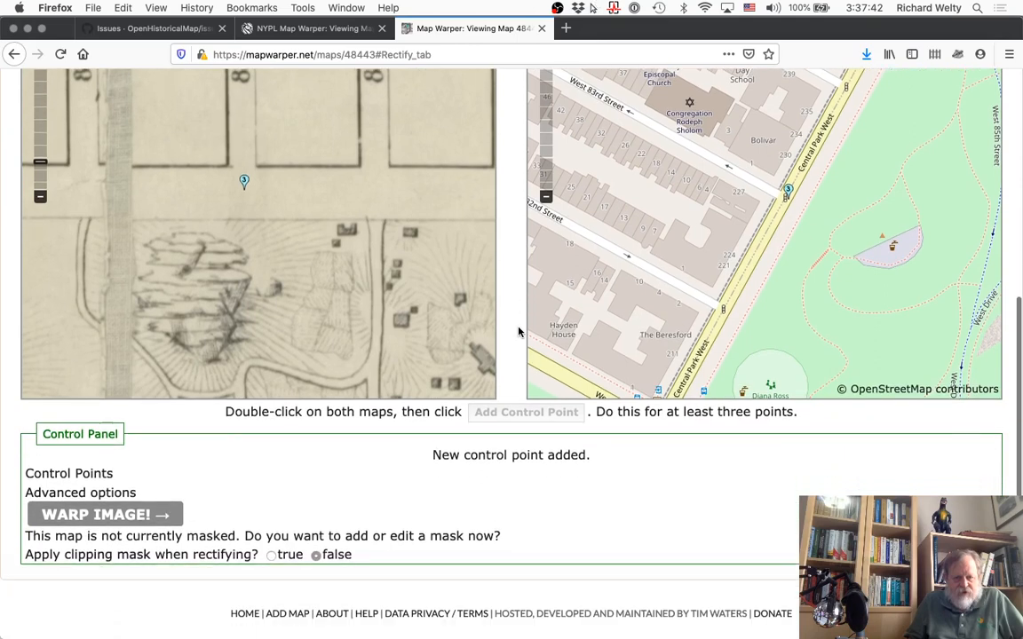
pyautogui.click(113, 520)
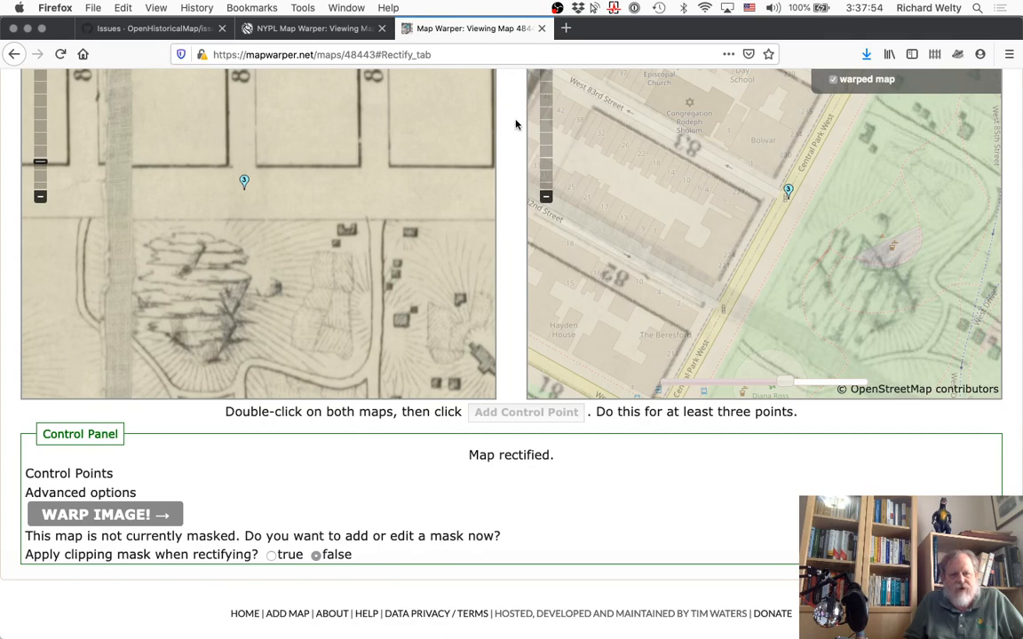
# Step: Examine how the warped survey overlay fits the modern streets along Central Park West between West 77th and 86th Streets, and slightly increase its opacity
pyautogui.scroll(3, 516, 125)
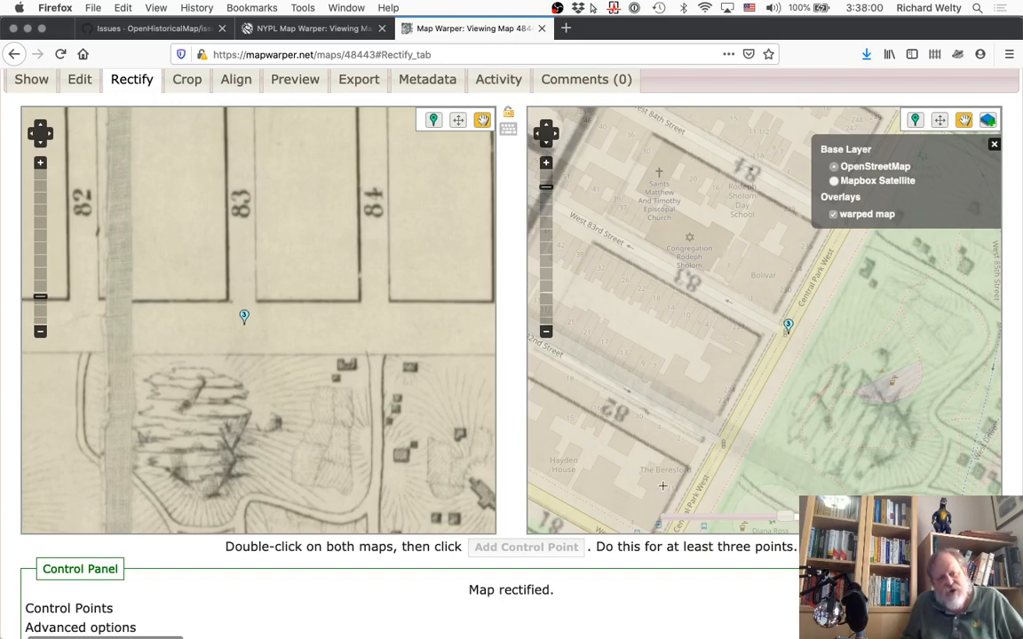
pyautogui.moveTo(663, 486); pyautogui.dragTo(775, 362)
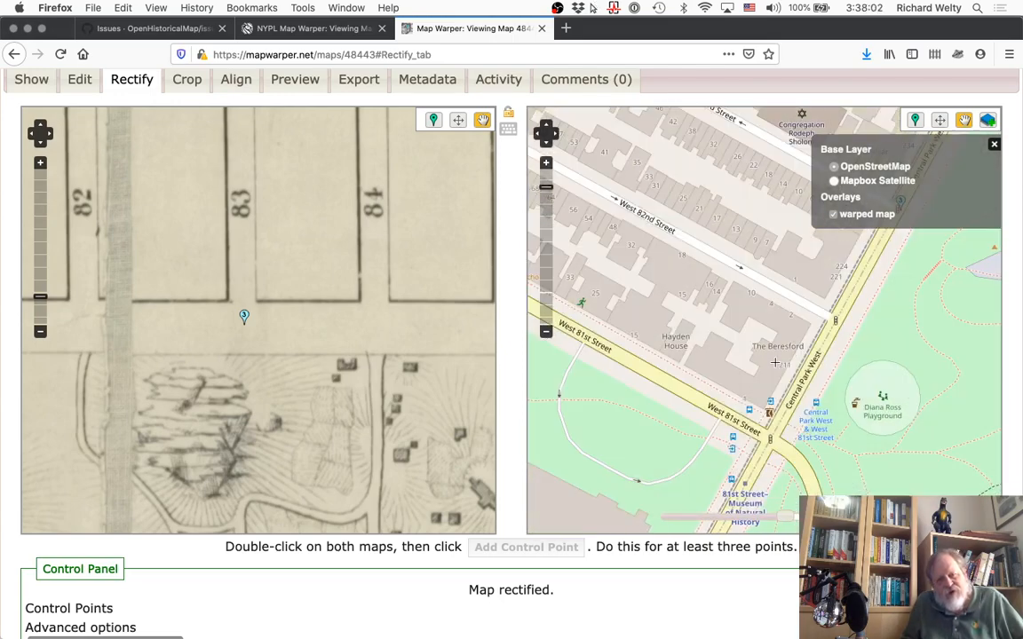
pyautogui.moveTo(683, 455); pyautogui.dragTo(701, 403)
pyautogui.moveTo(628, 511); pyautogui.dragTo(697, 336)
pyautogui.moveTo(659, 431); pyautogui.dragTo(708, 253)
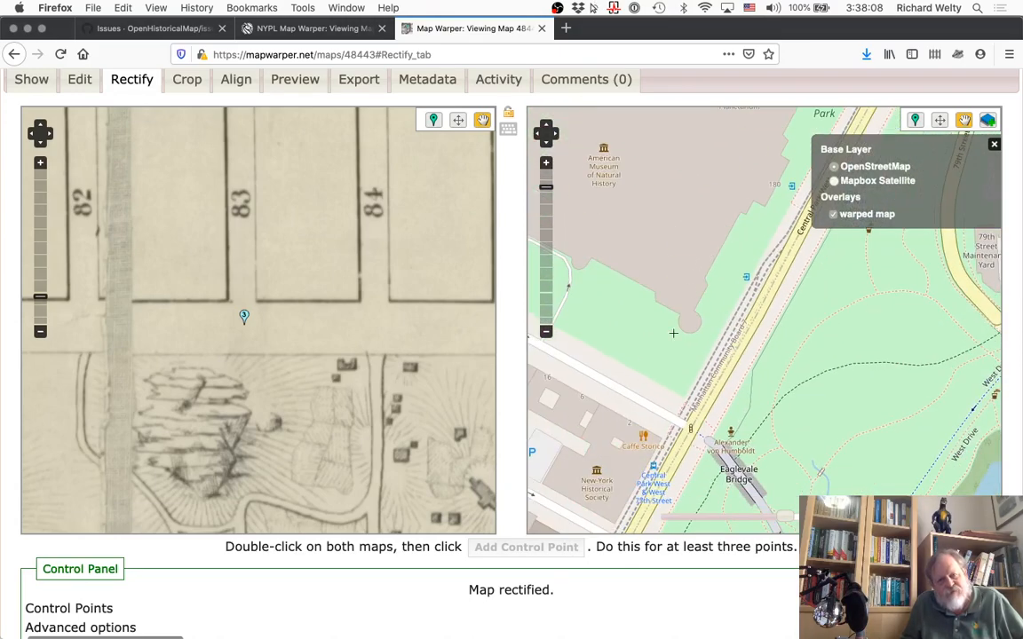
pyautogui.moveTo(673, 333); pyautogui.dragTo(765, 312)
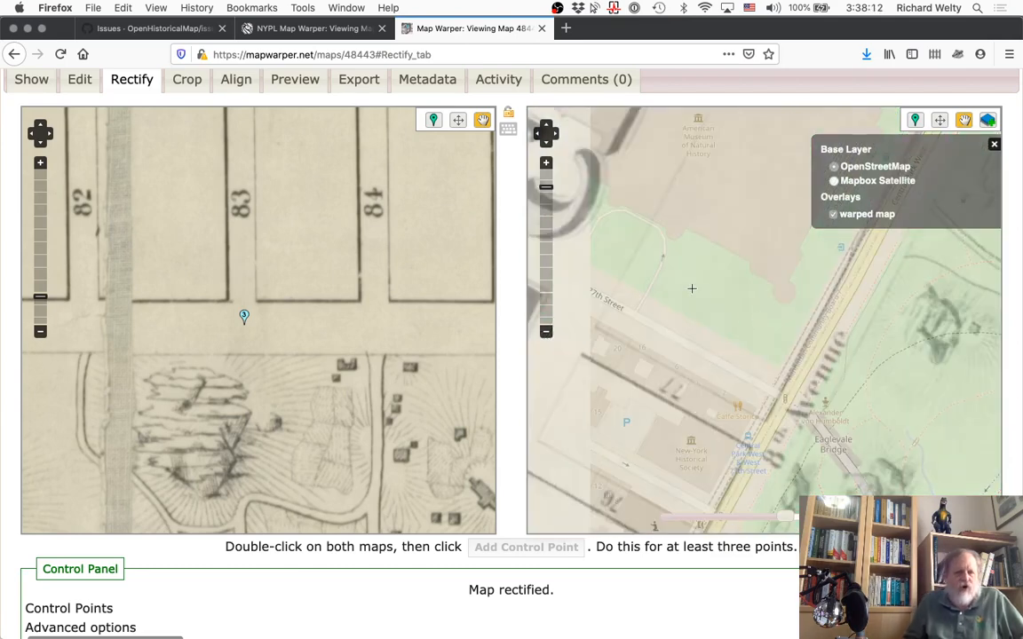
pyautogui.moveTo(704, 295); pyautogui.dragTo(580, 533)
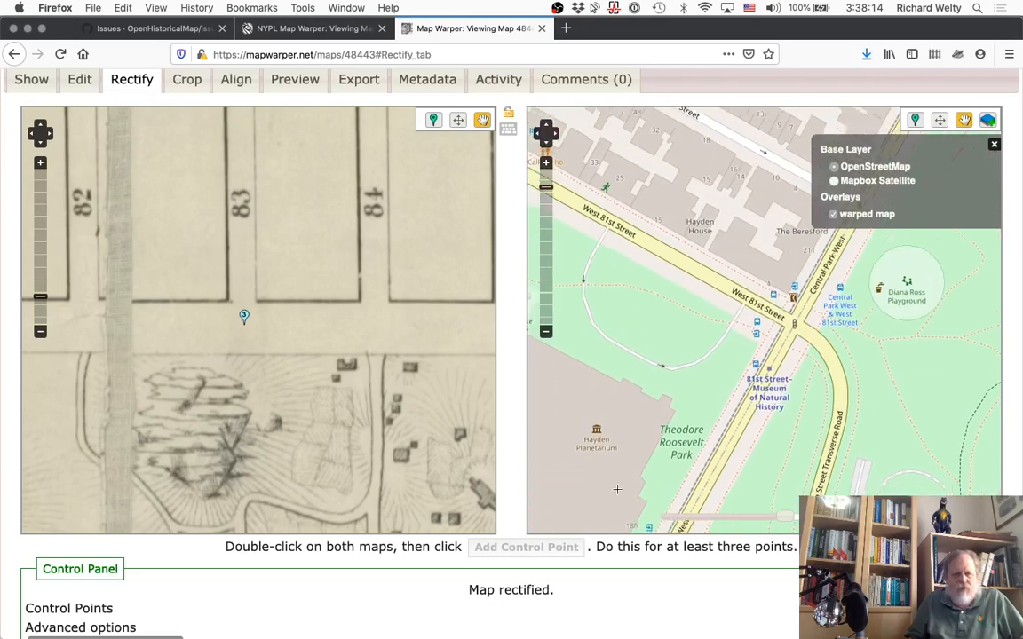
pyautogui.moveTo(762, 344); pyautogui.dragTo(692, 484)
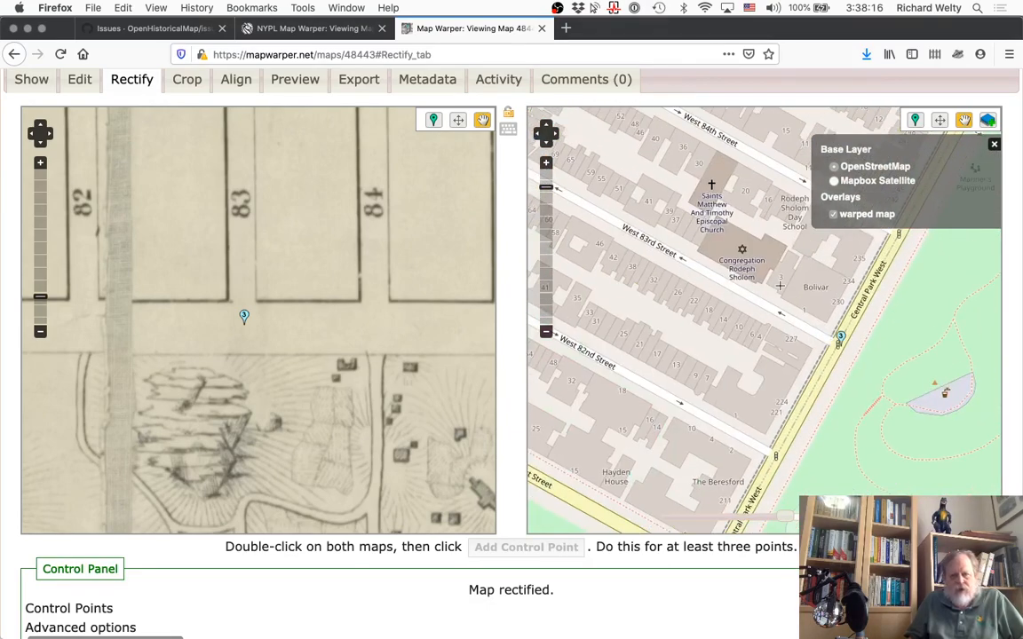
pyautogui.moveTo(780, 285); pyautogui.dragTo(683, 490)
pyautogui.moveTo(865, 371); pyautogui.dragTo(774, 267)
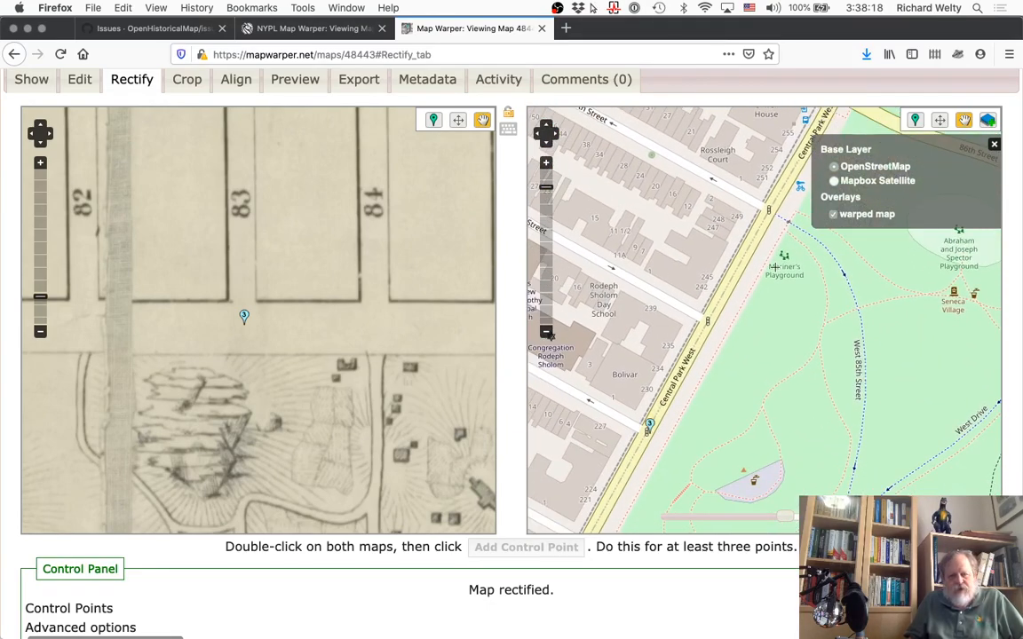
pyautogui.moveTo(786, 525)
pyautogui.mouseDown()
pyautogui.moveTo(680, 520)
pyautogui.moveTo(803, 519)
pyautogui.mouseUp()
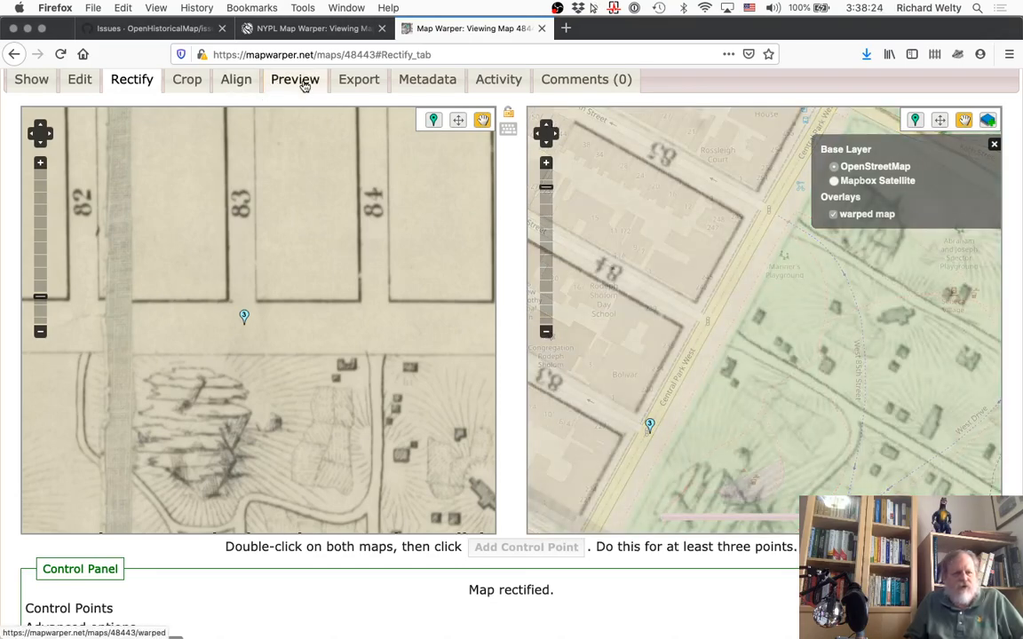
# Step: Draw a rectangular crop mask around the survey half, including its numbered street edges, and apply the mask to the map
pyautogui.click(187, 82)
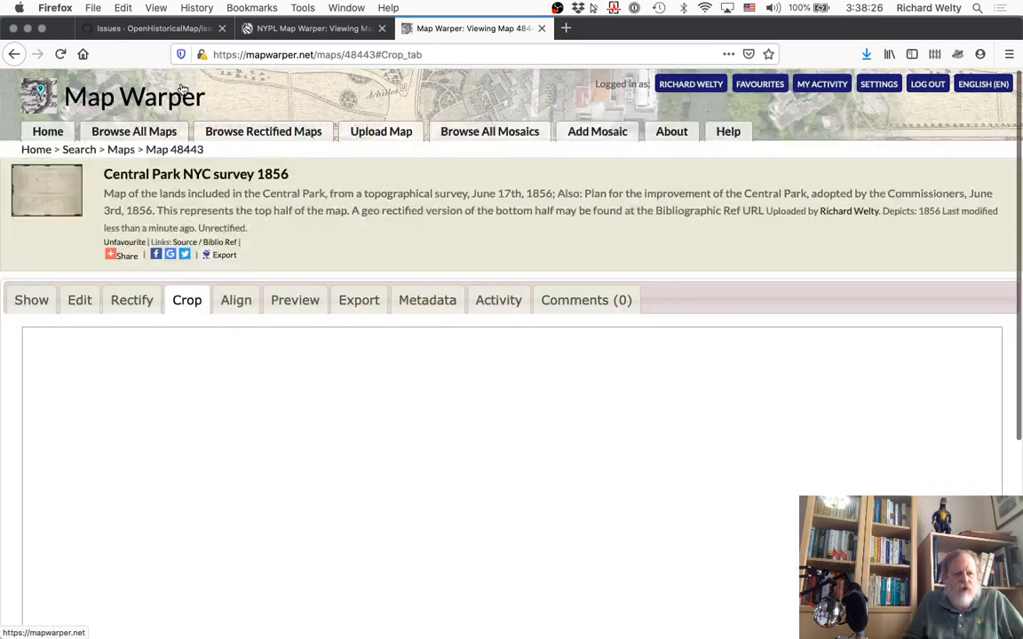
pyautogui.scroll(-3, 7, 457)
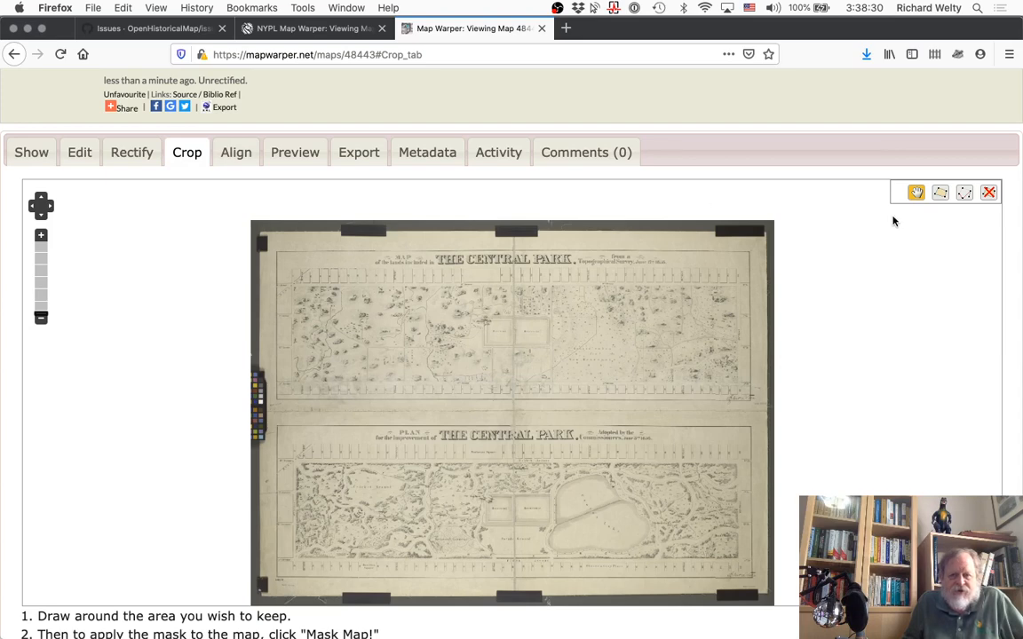
pyautogui.click(941, 195)
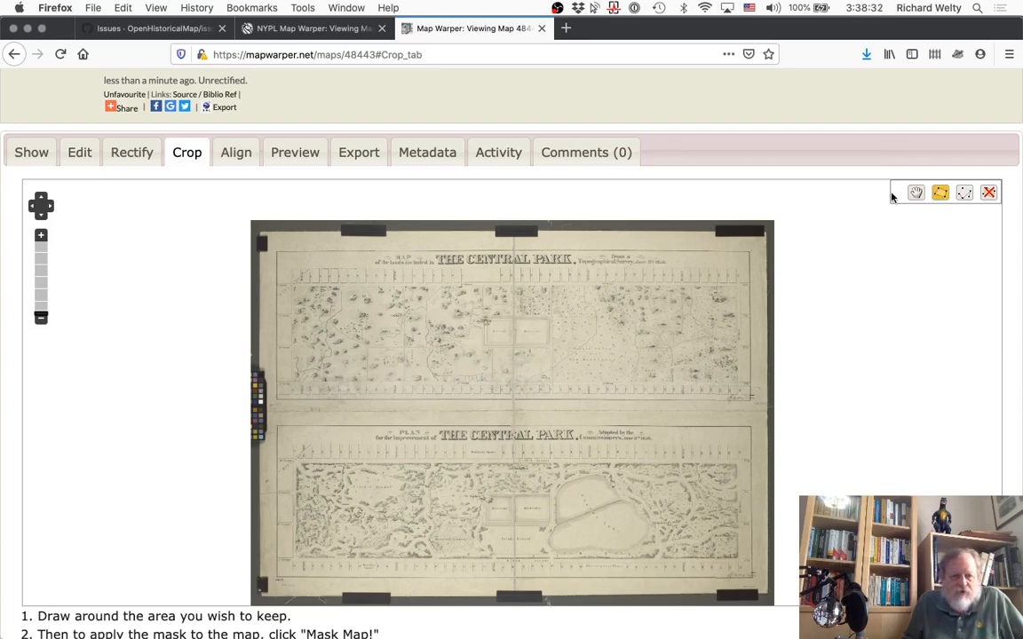
pyautogui.click(280, 274)
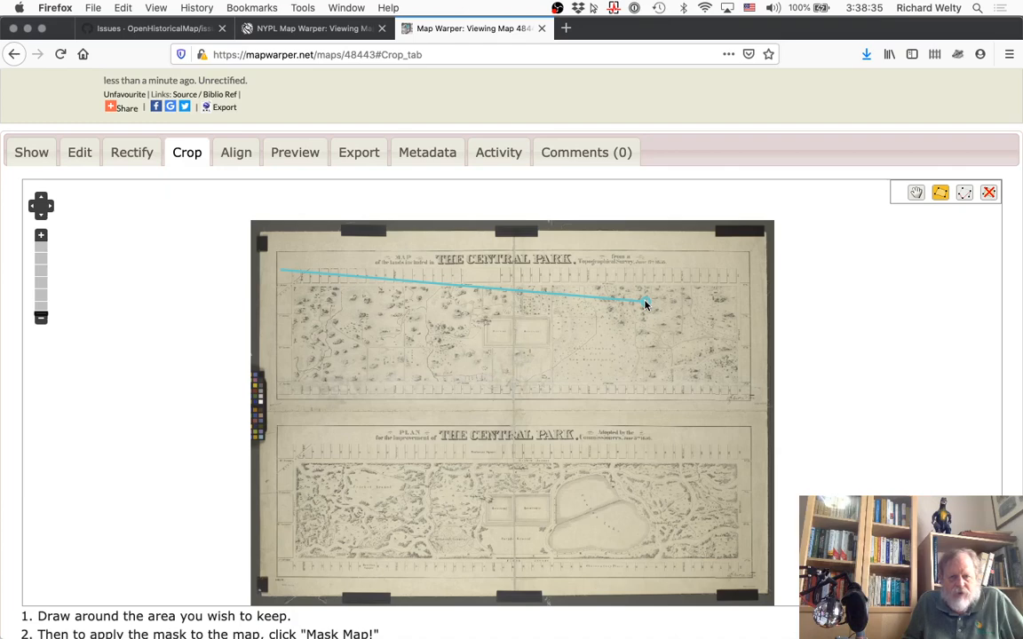
pyautogui.click(746, 274)
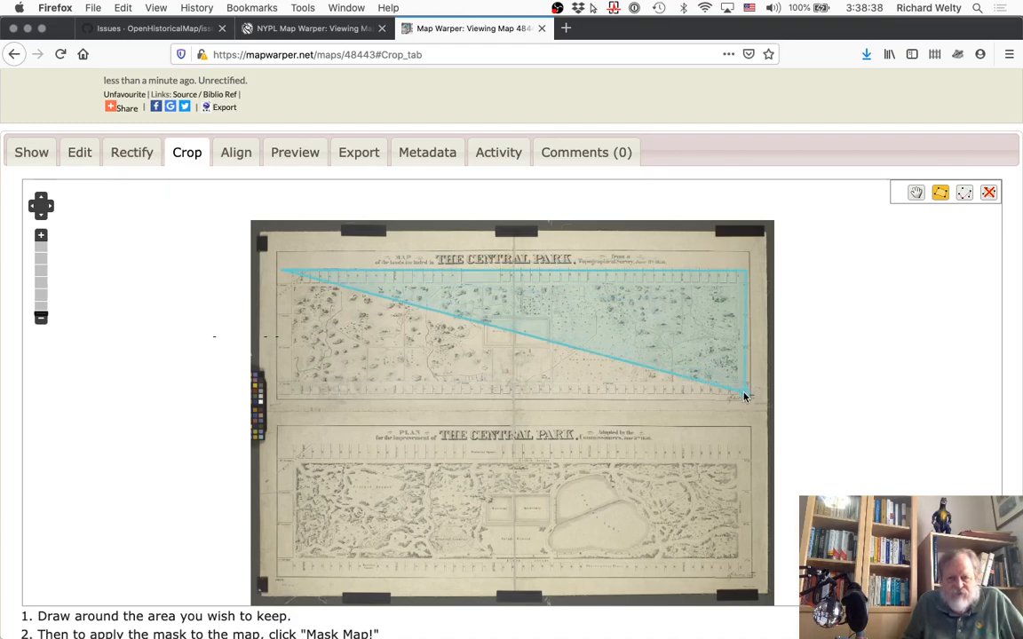
pyautogui.click(747, 393)
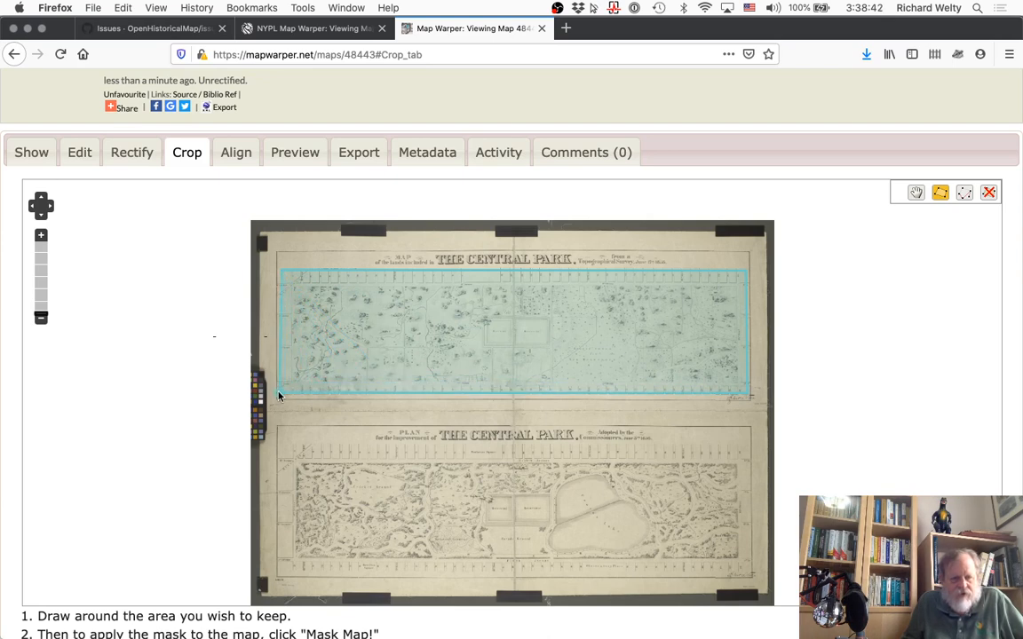
pyautogui.doubleClick(278, 396)
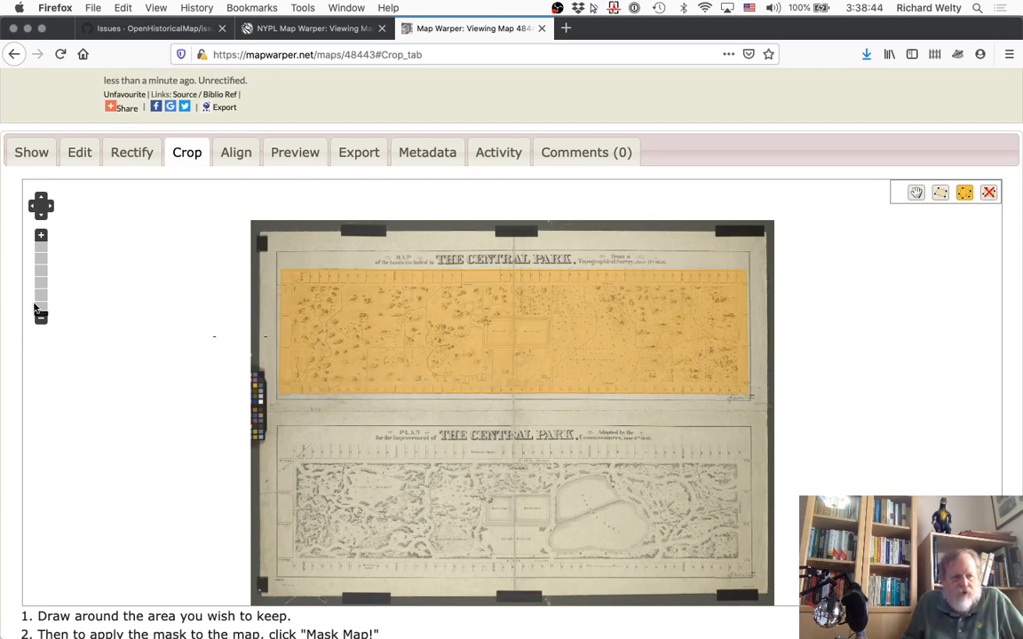
pyautogui.scroll(-3, 7, 583)
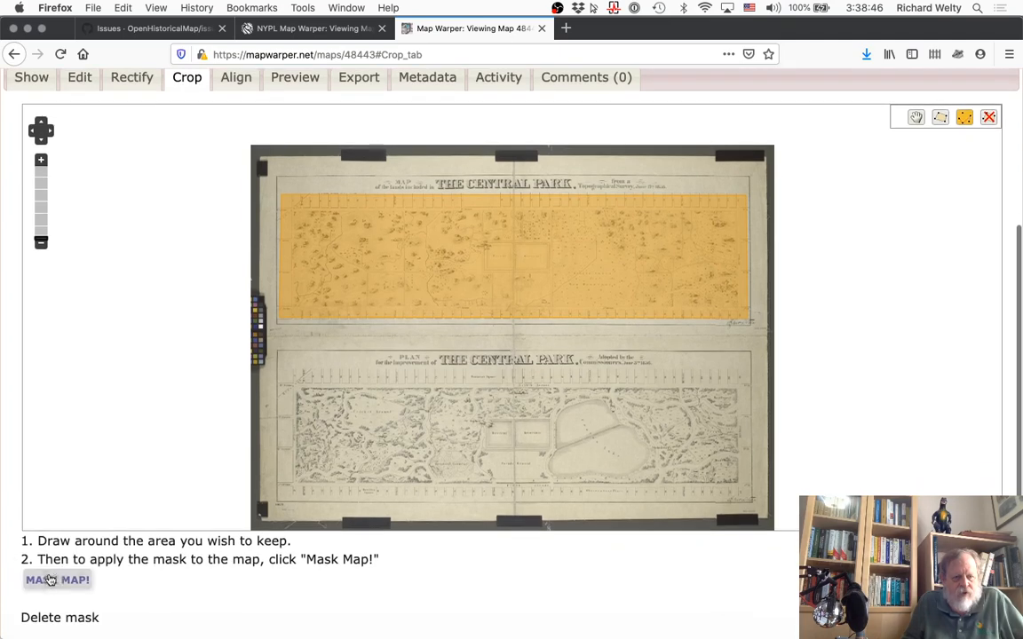
pyautogui.click(55, 579)
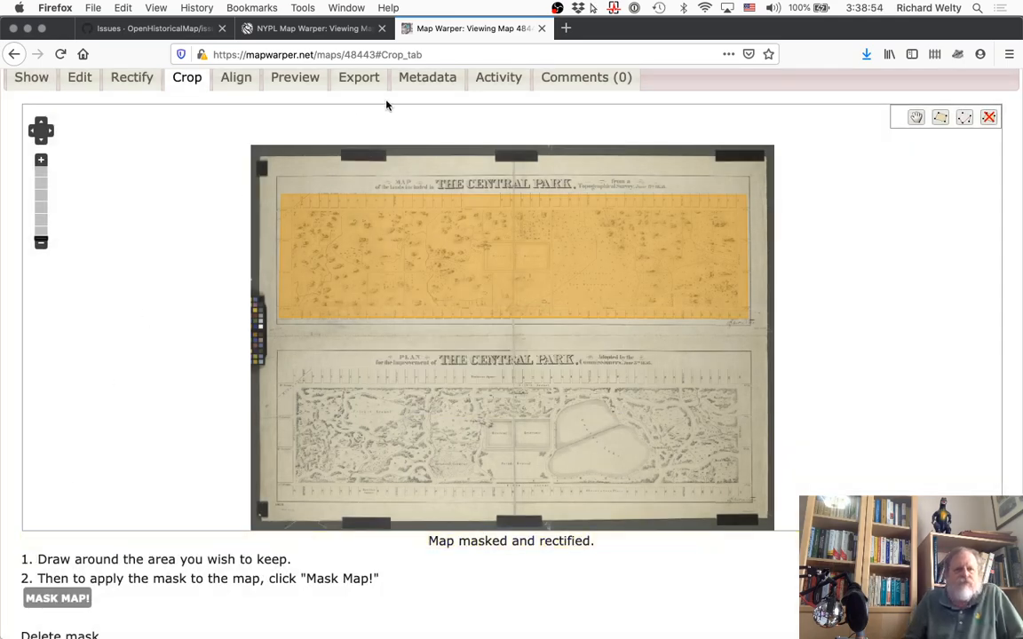
# Step: Preview the masked map over the modern map near the 86th Street reservoir, with the overlay's Transparency at 100 and then 82
pyautogui.click(307, 79)
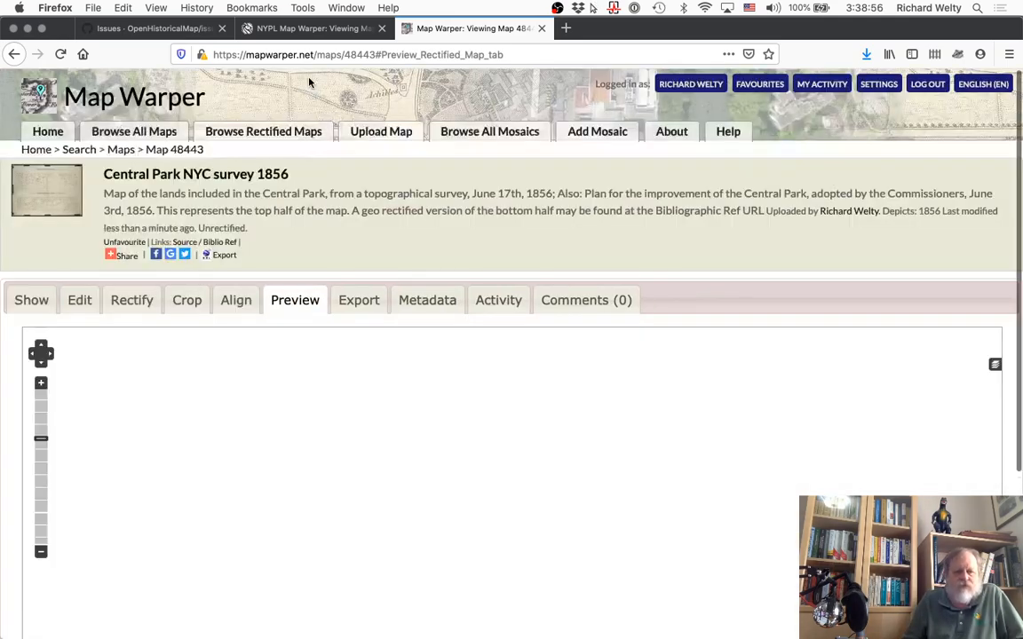
pyautogui.scroll(-4, 11, 456)
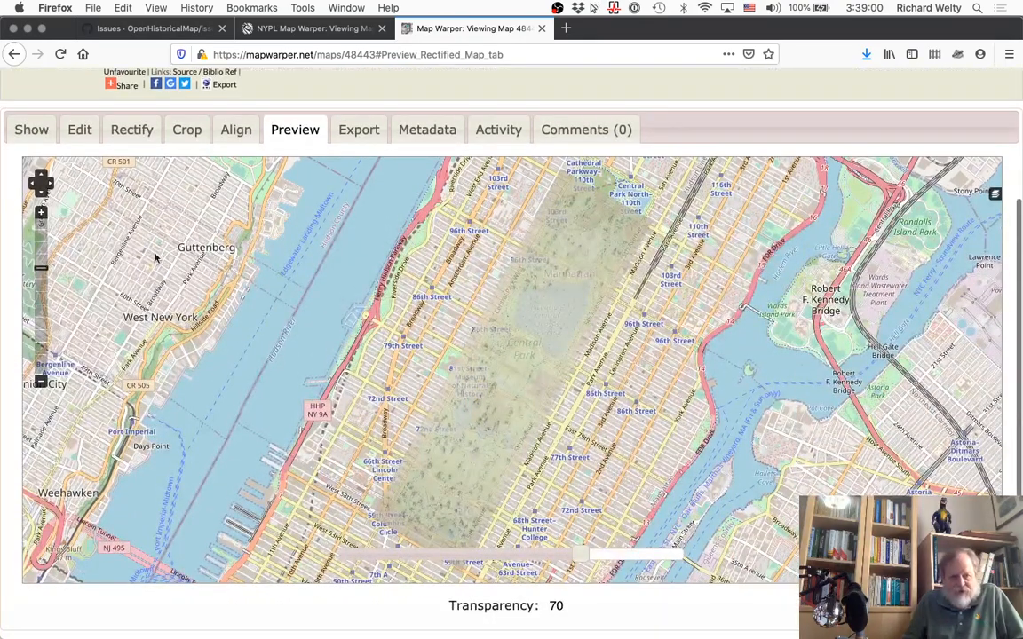
pyautogui.click(40, 213)
pyautogui.click(40, 213)
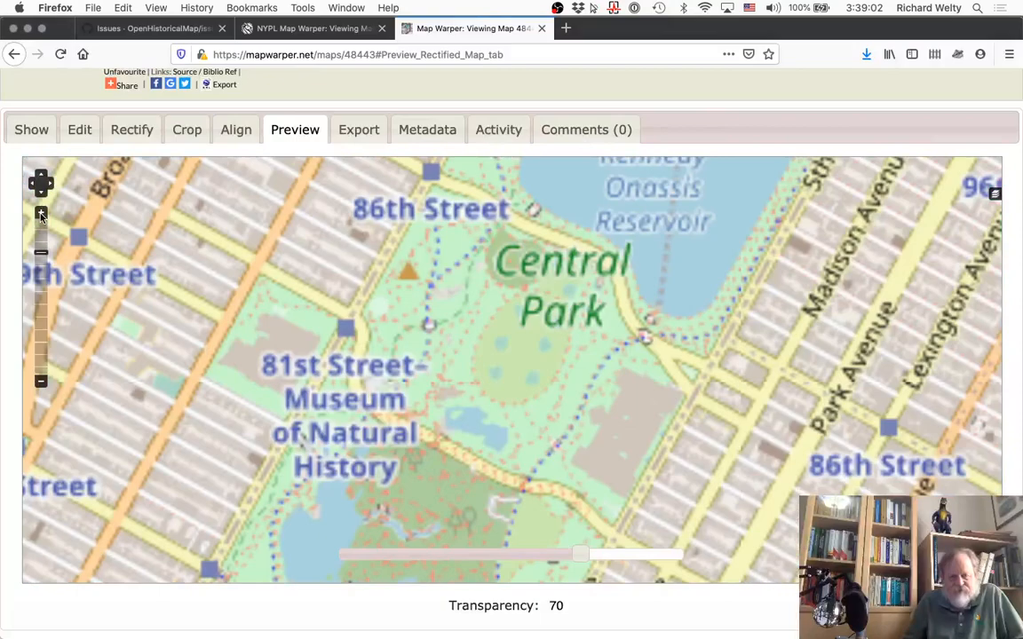
pyautogui.click(40, 213)
pyautogui.moveTo(476, 316); pyautogui.dragTo(529, 484)
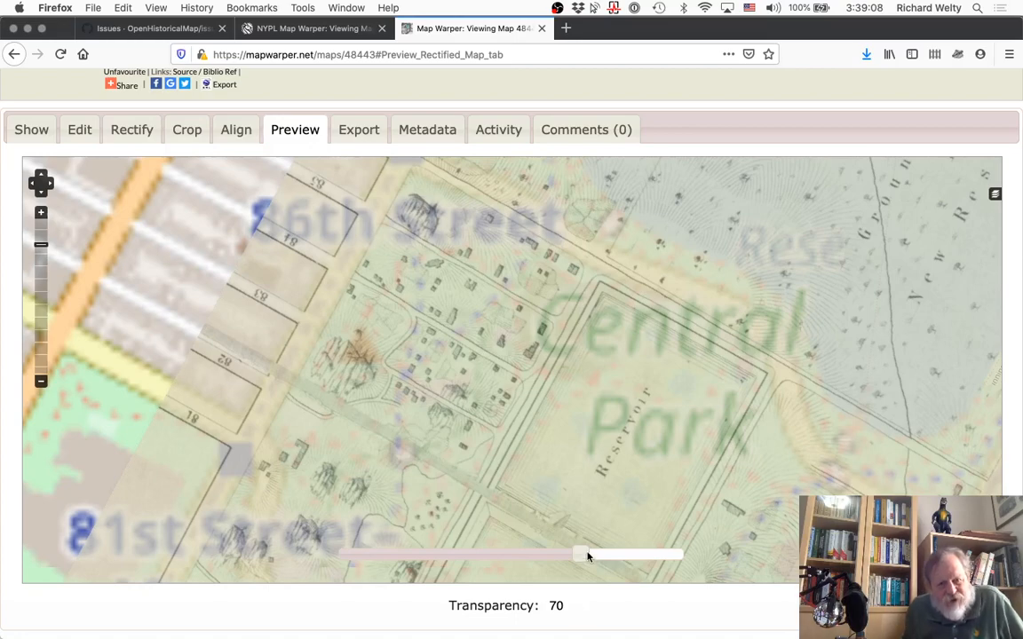
pyautogui.moveTo(584, 556); pyautogui.dragTo(736, 607)
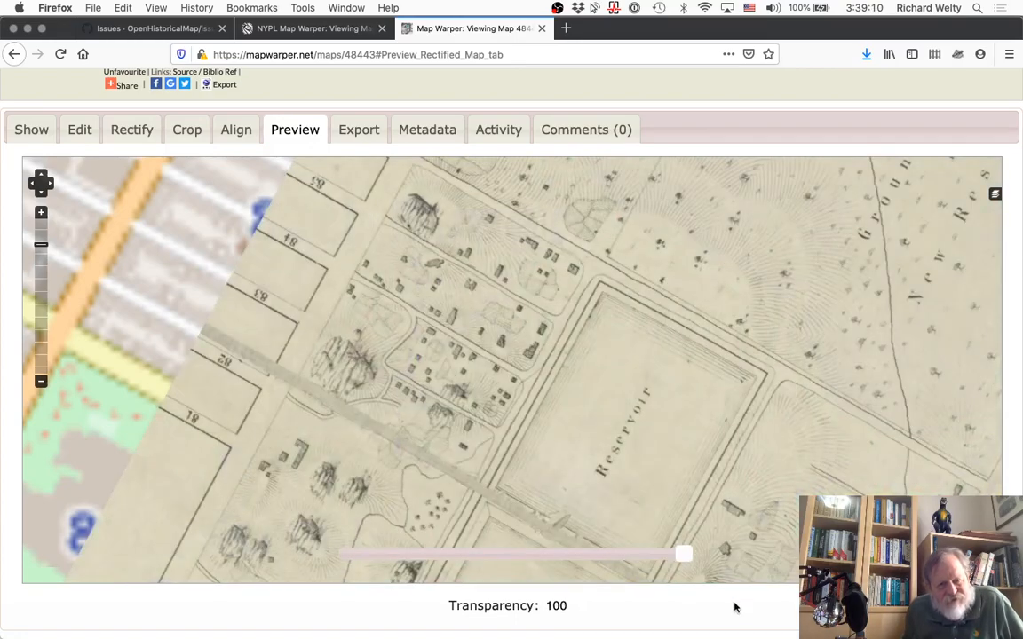
pyautogui.moveTo(683, 556); pyautogui.dragTo(628, 635)
# Step: Examine the survey's buildings between Central Park West and the reservoir, varying the overlay's Transparency between 78 and 82
pyautogui.doubleClick(462, 386)
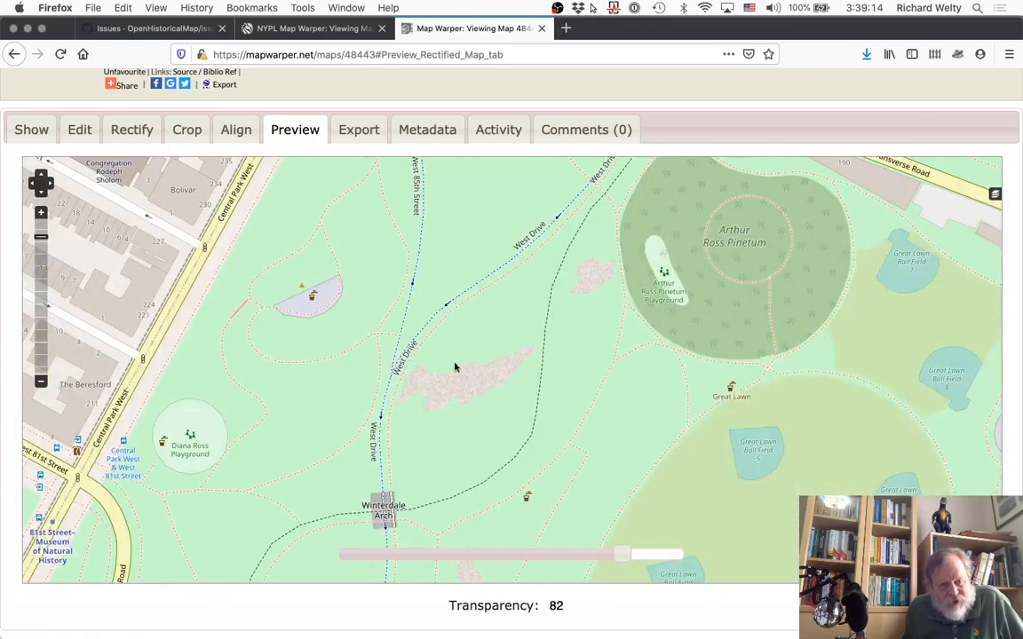
pyautogui.moveTo(459, 236); pyautogui.dragTo(499, 366)
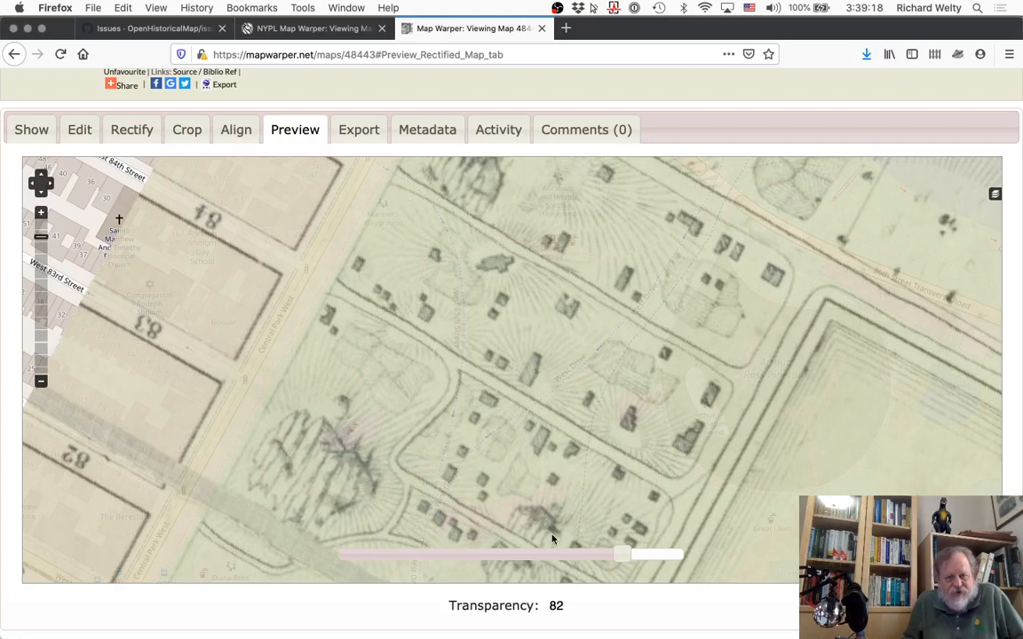
pyautogui.moveTo(623, 563); pyautogui.dragTo(609, 585)
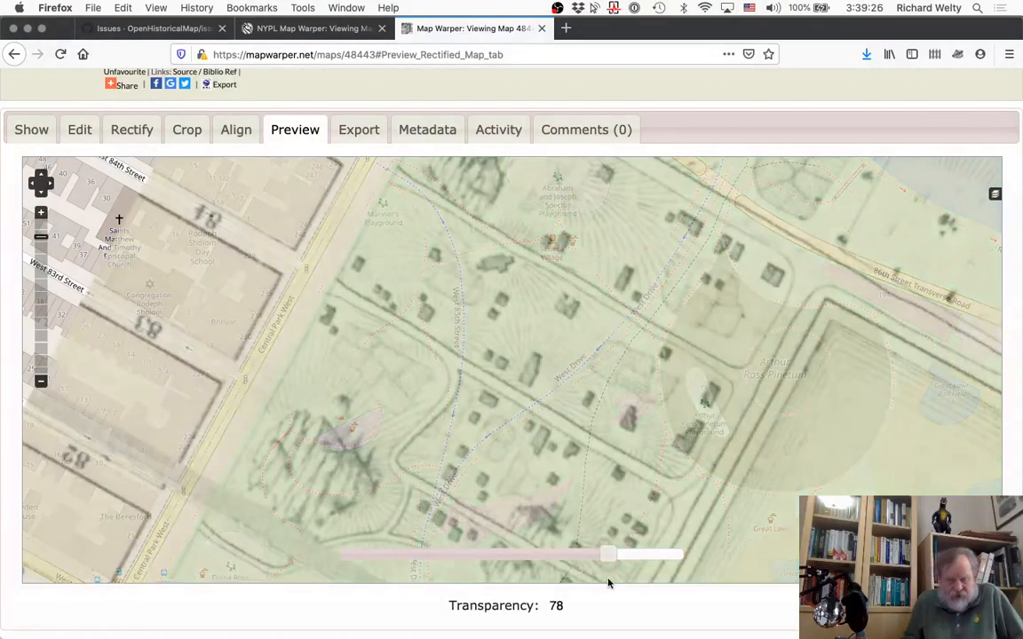
pyautogui.moveTo(627, 429); pyautogui.dragTo(601, 343)
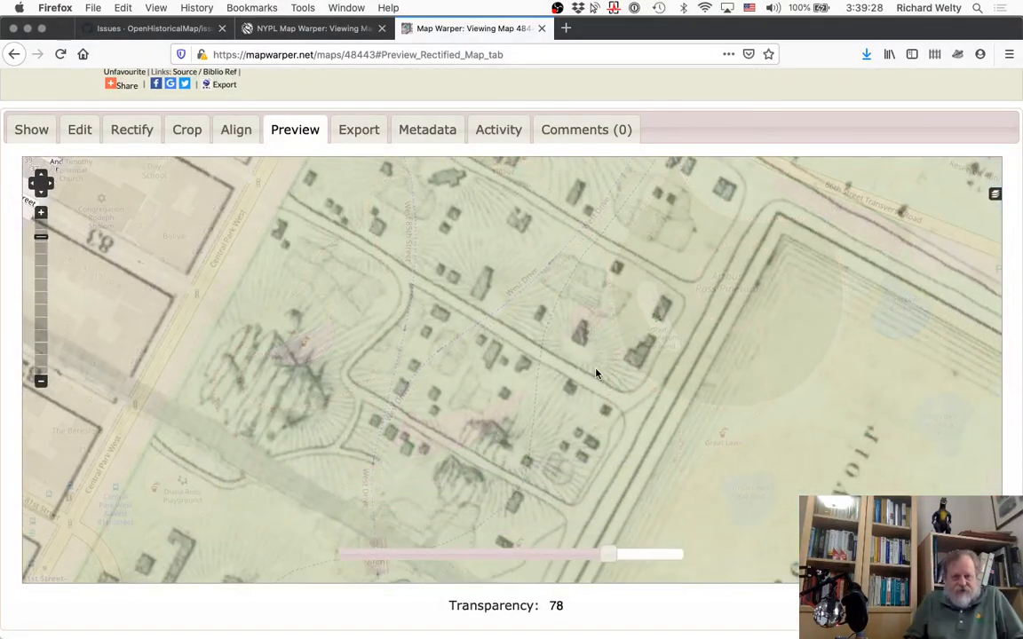
pyautogui.moveTo(618, 554)
pyautogui.mouseDown()
pyautogui.moveTo(651, 552)
pyautogui.moveTo(347, 557)
pyautogui.moveTo(269, 571)
pyautogui.moveTo(675, 553)
pyautogui.moveTo(562, 553)
pyautogui.moveTo(627, 552)
pyautogui.mouseUp()
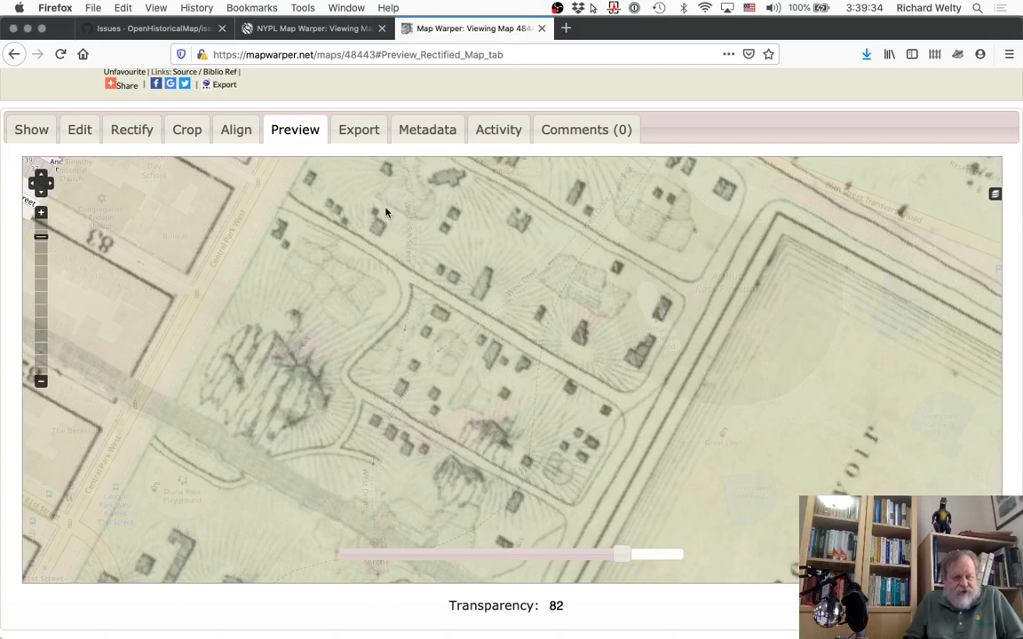
# Step: Copy the rectified map's Google/OSM scheme tile URL from its export options
pyautogui.click(359, 130)
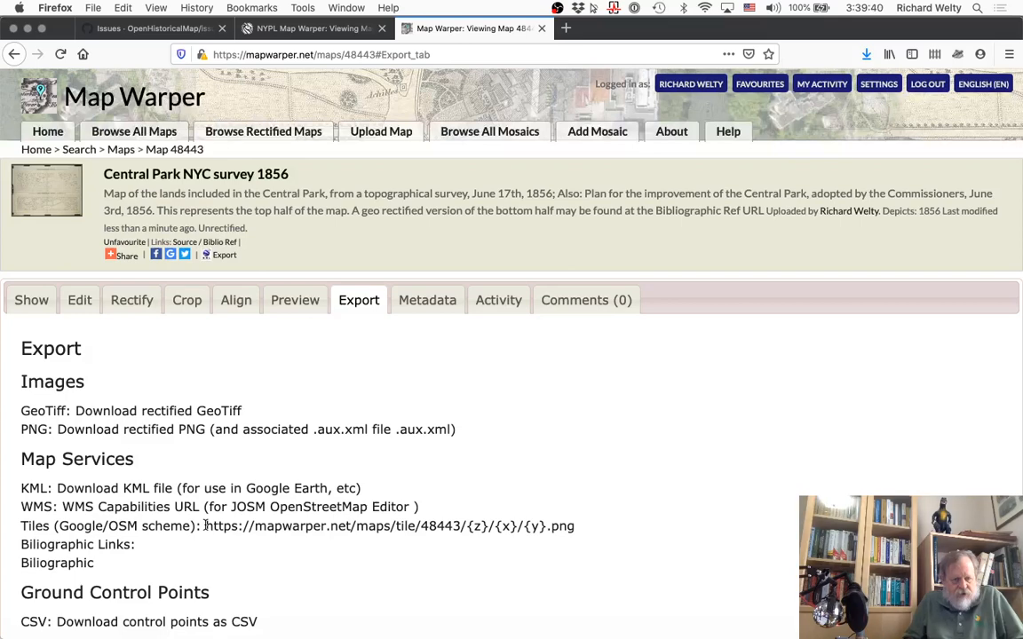
pyautogui.moveTo(205, 525); pyautogui.dragTo(573, 526)
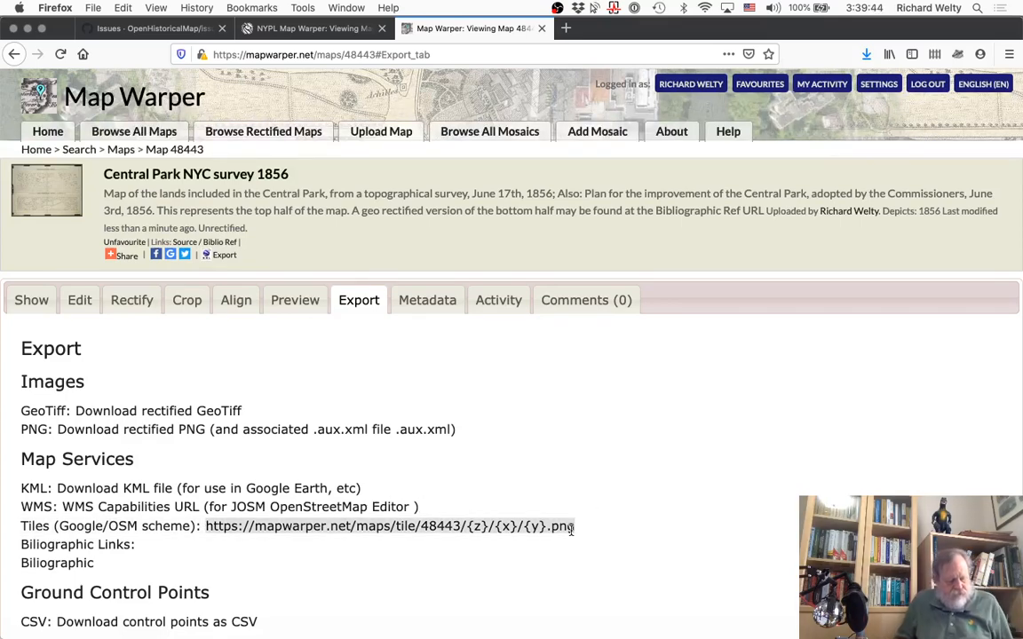
pyautogui.press('super+c')
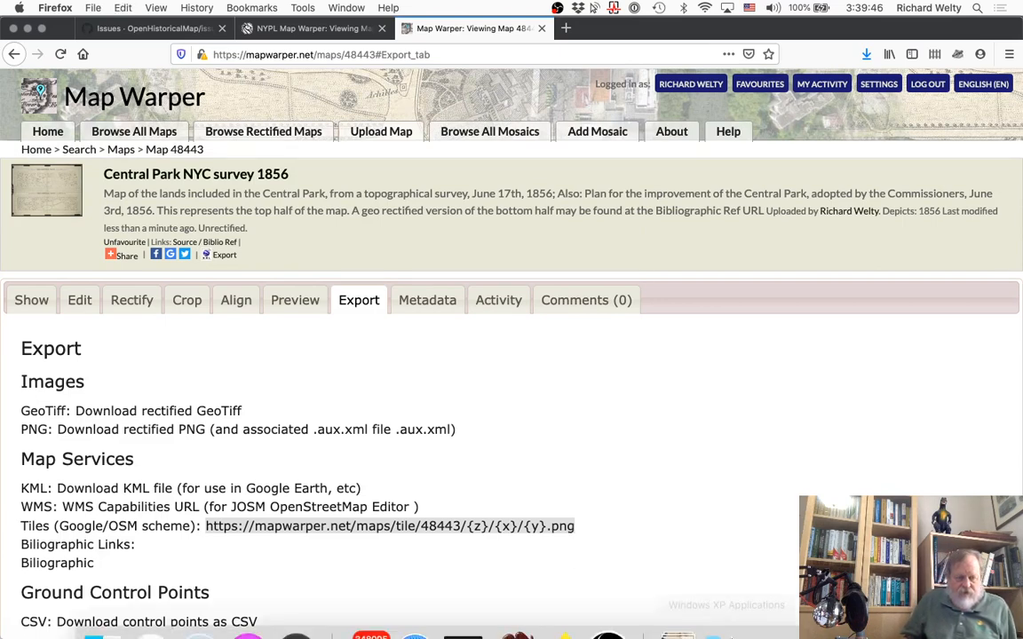
# Step: Switch to Terminal and launch JOSM with the command josm-ohm
pyautogui.moveTo(724, 626)
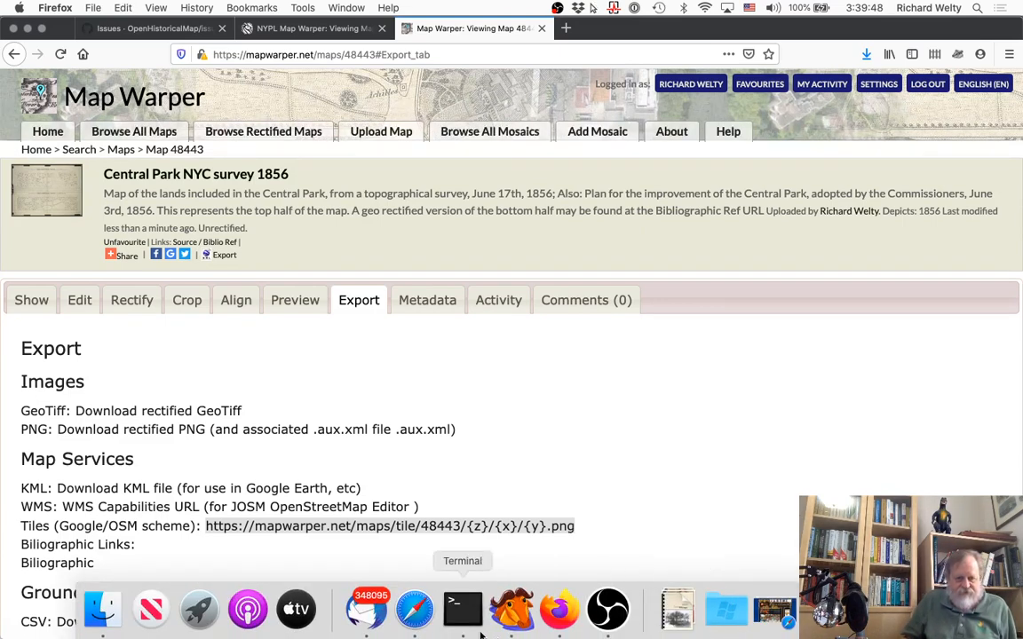
pyautogui.click(463, 609)
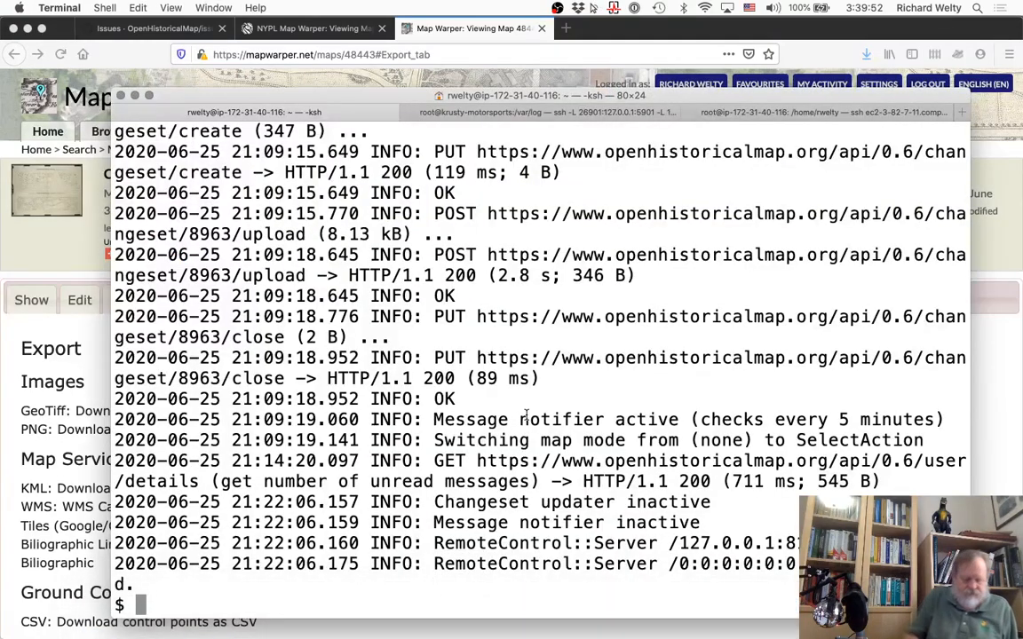
pyautogui.write('josm-ohm')
pyautogui.press('Return')
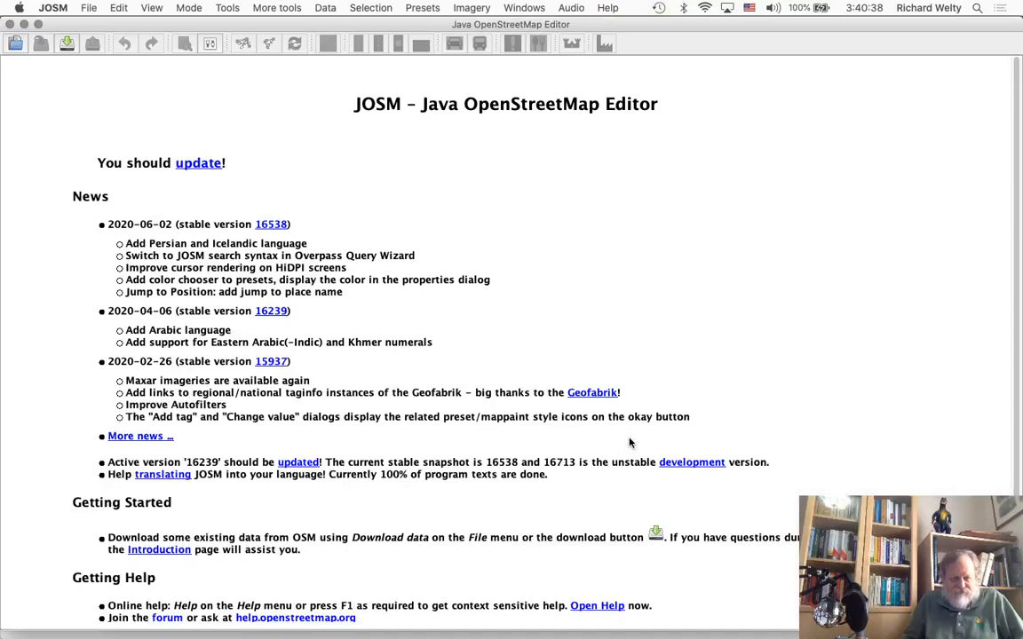
# Step: Download the OpenStreetMap data for the preselected Central Park area and hide the OpenStreetCam layer
pyautogui.click(67, 48)
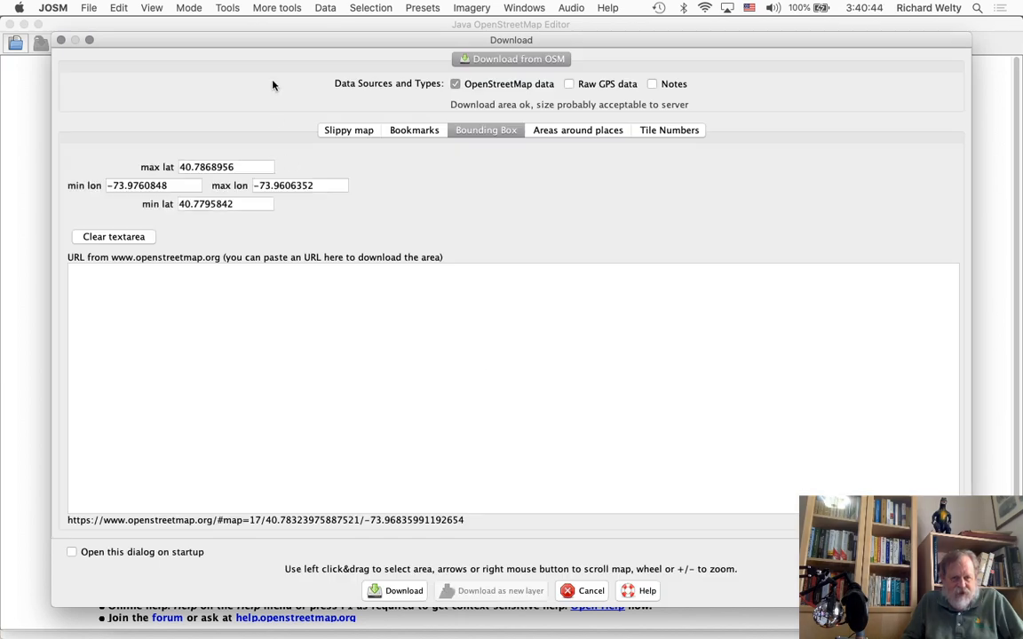
pyautogui.click(349, 132)
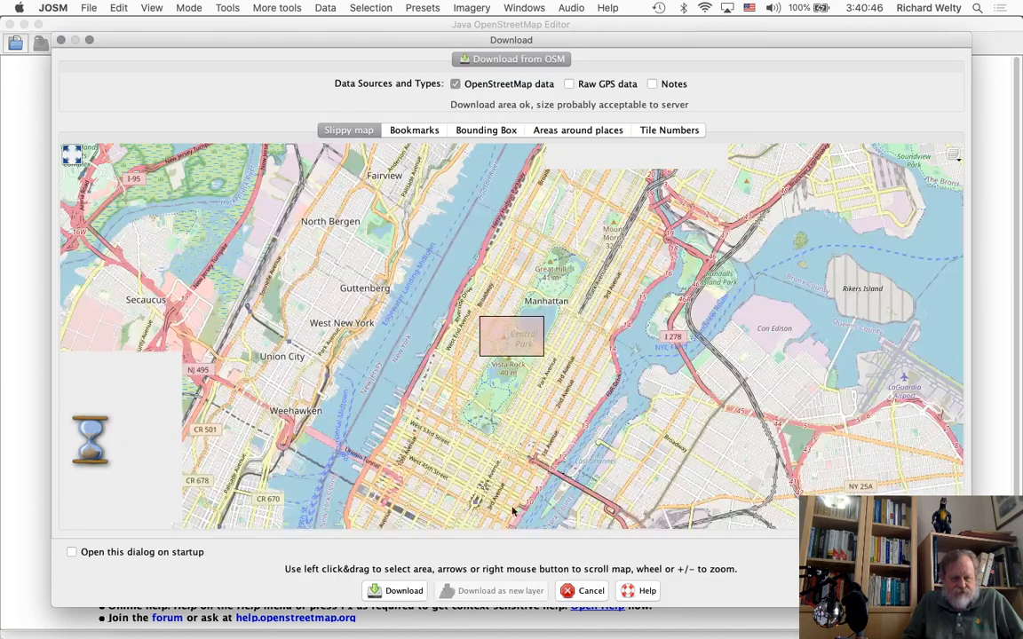
pyautogui.click(402, 592)
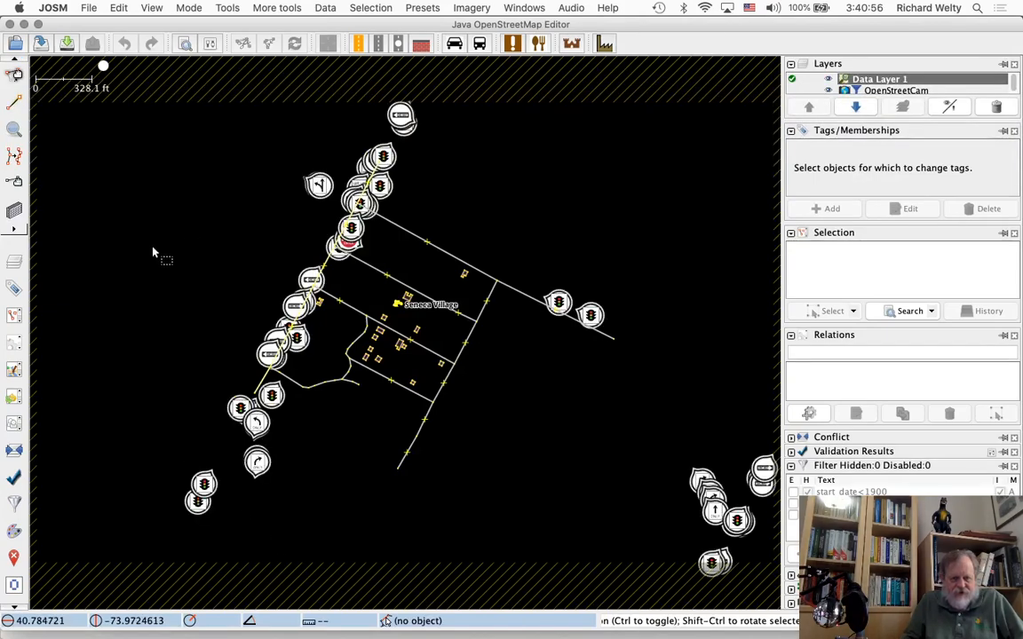
pyautogui.click(828, 90)
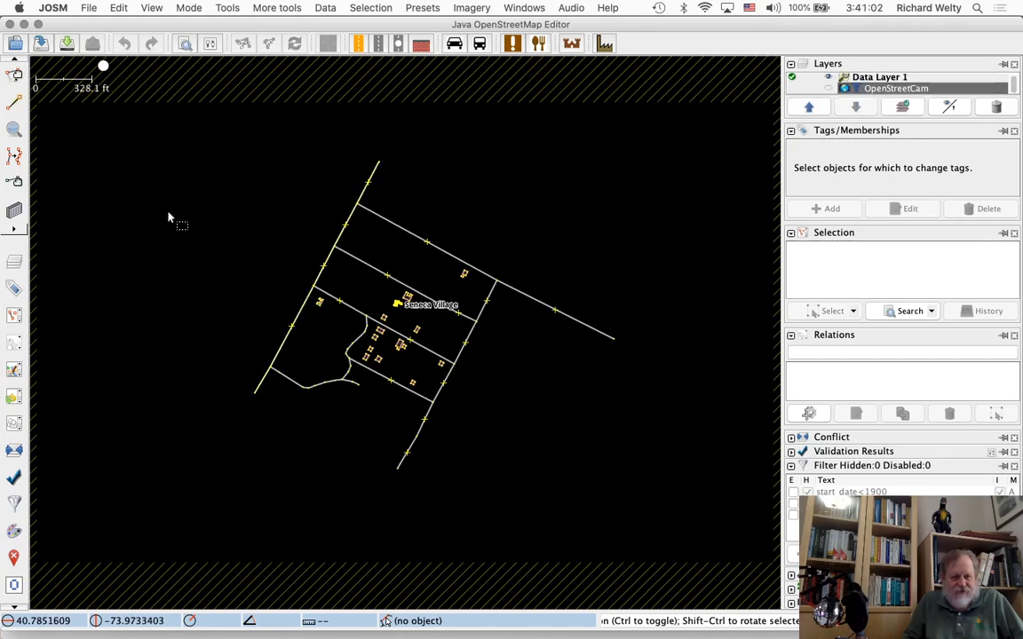
pyautogui.click(54, 9)
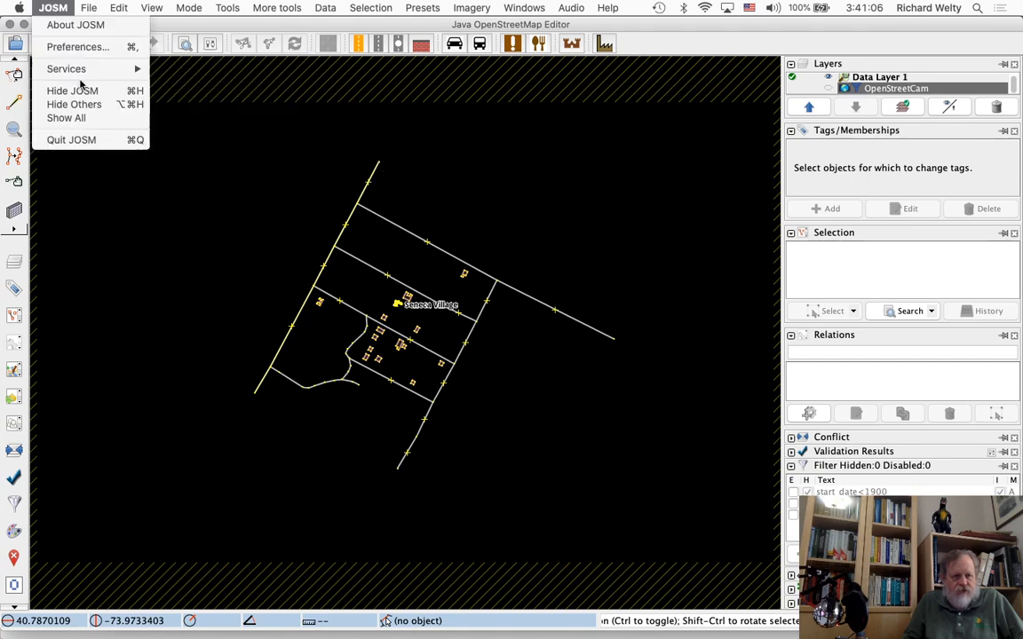
pyautogui.click(77, 48)
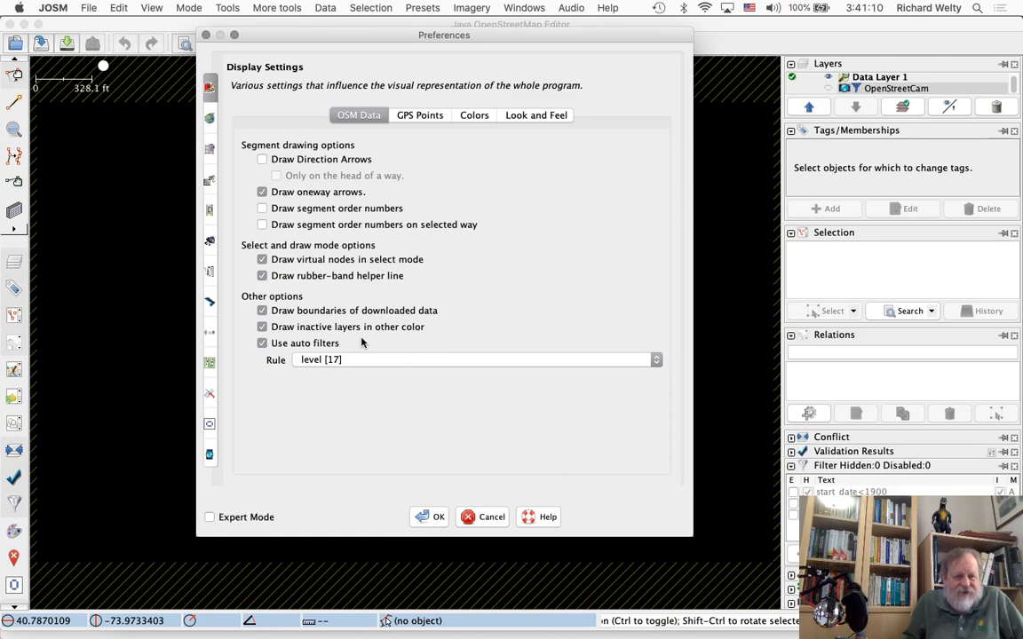
pyautogui.click(211, 363)
pyautogui.click(648, 397)
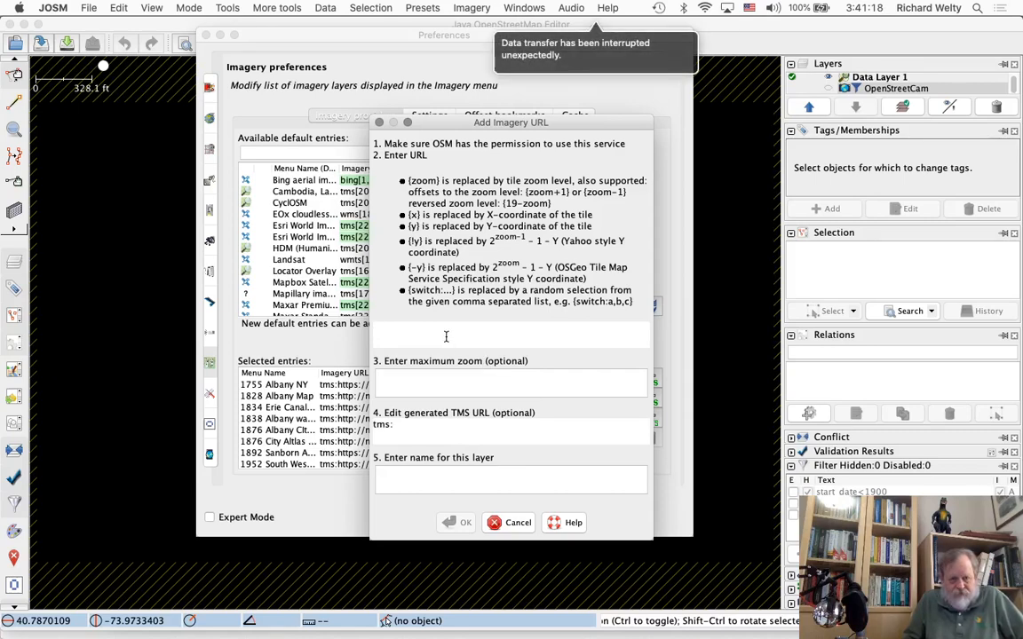
pyautogui.press('super+v')
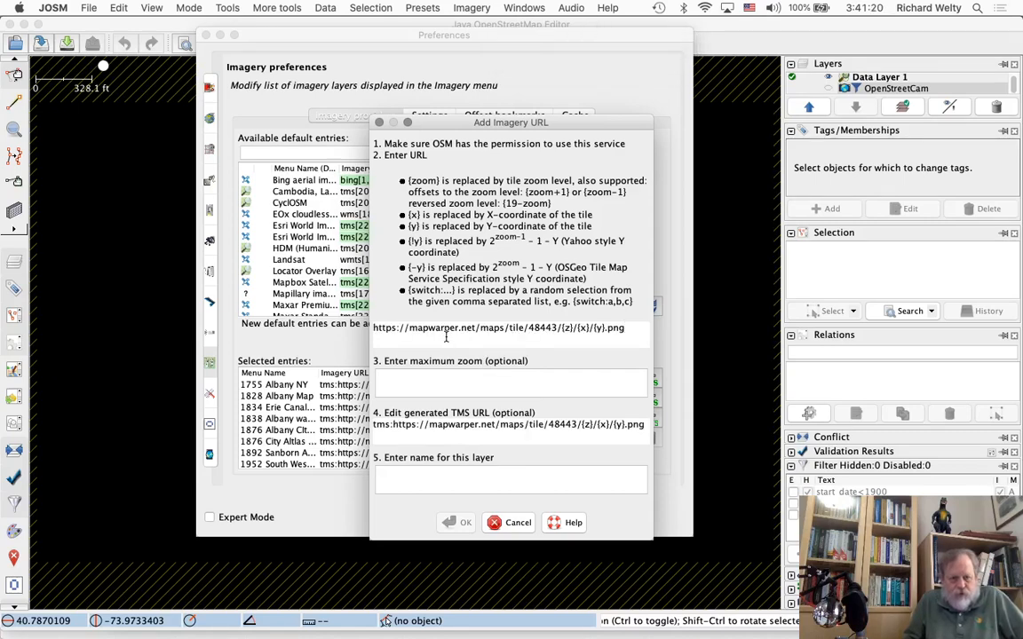
# Step: Name the imagery entry "1856 Central Park Survey - existing land" and save it with the preferences
pyautogui.click(391, 482)
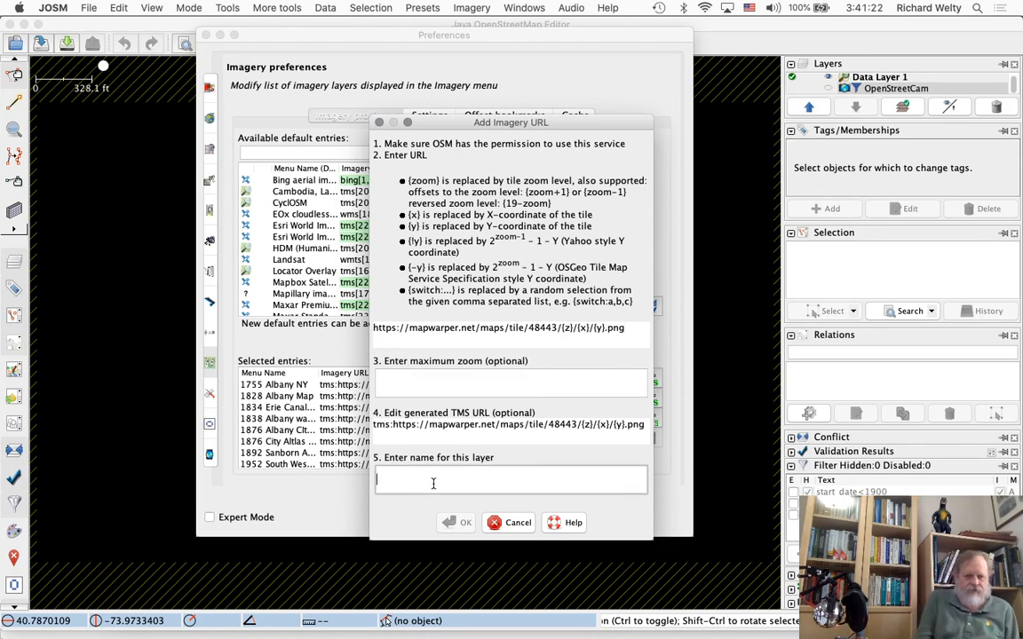
pyautogui.write('15')
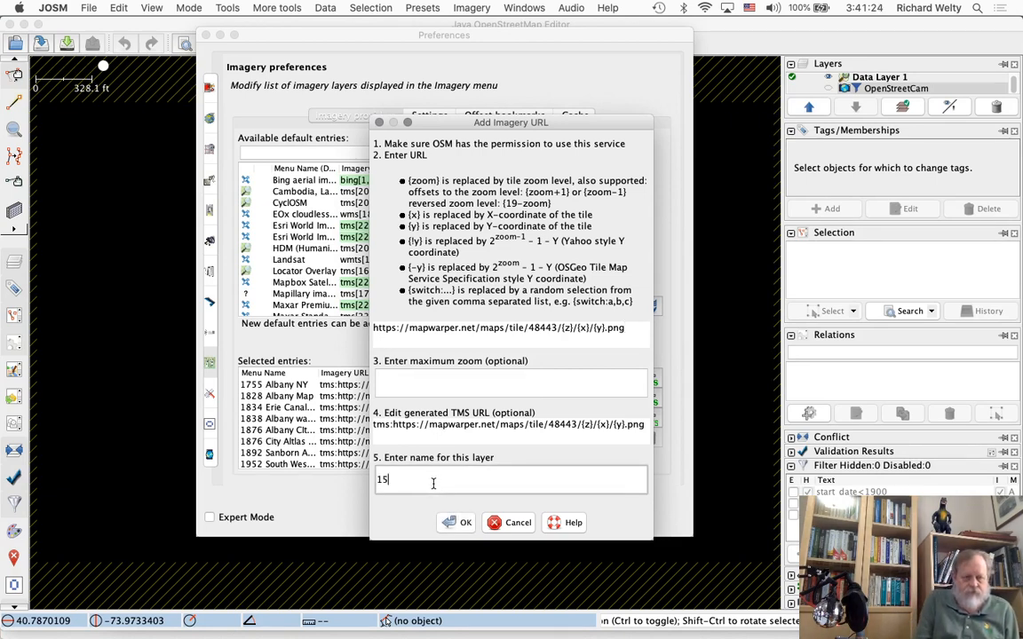
pyautogui.press('BackSpace')
pyautogui.write('856')
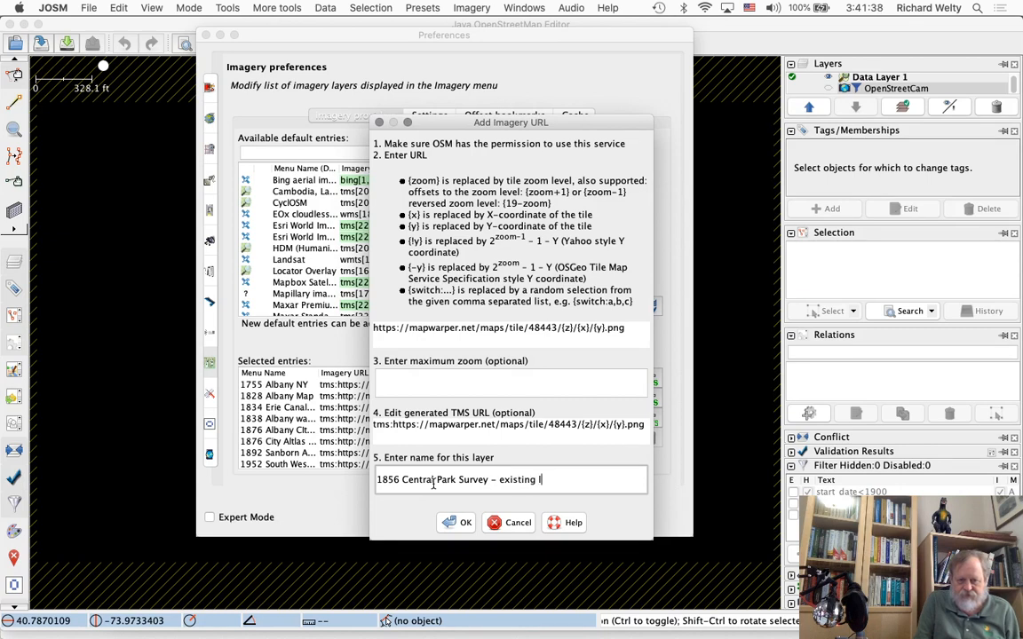
pyautogui.write('and')
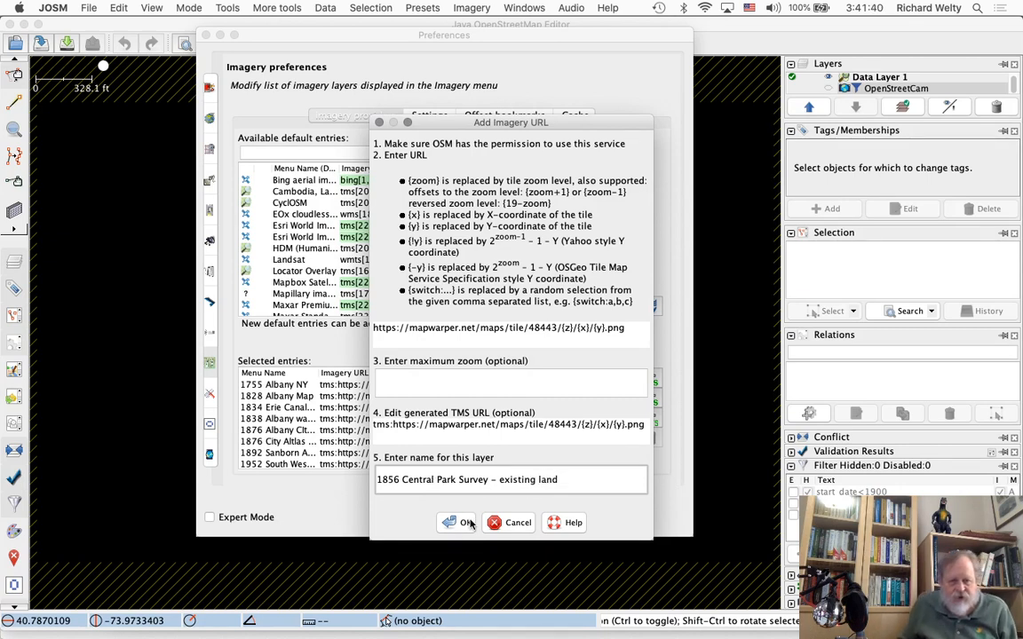
pyautogui.click(465, 523)
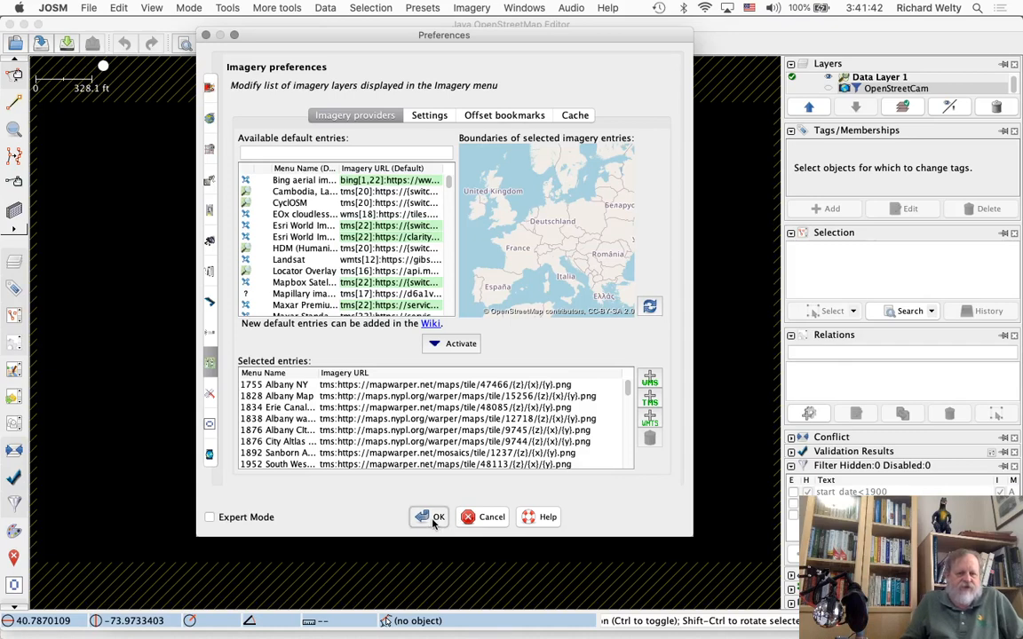
pyautogui.click(434, 519)
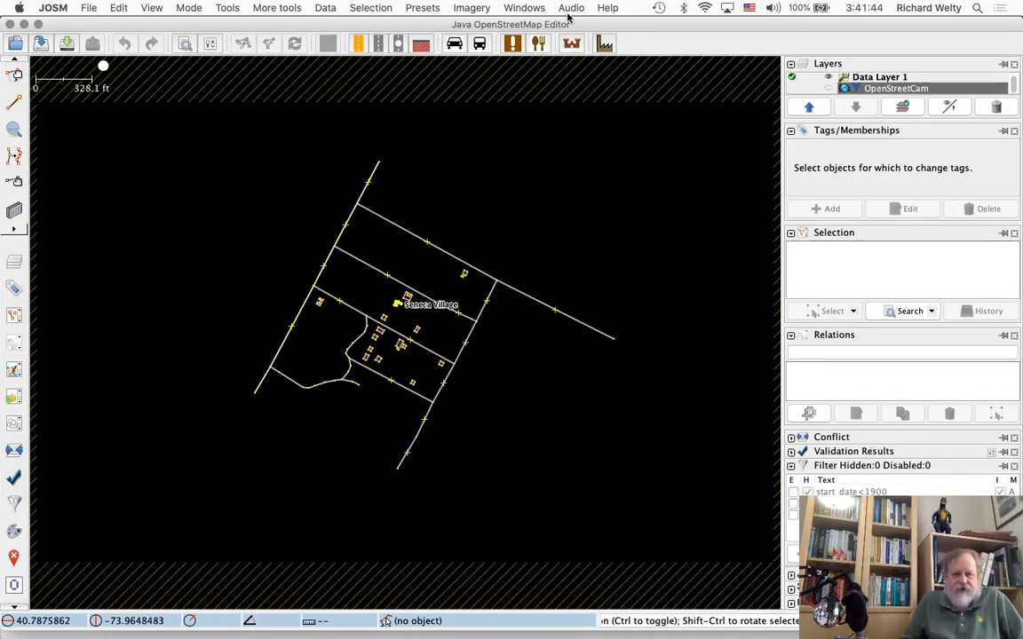
# Step: Add the "1856 Central Park Survey - existing land" imagery layer and check it against the Seneca Village data
pyautogui.click(471, 8)
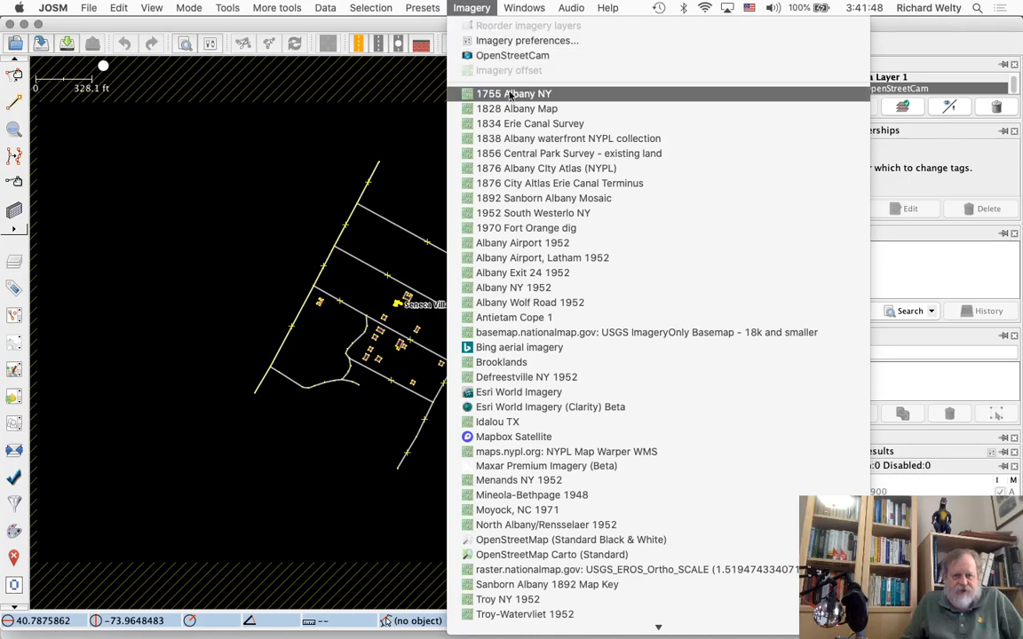
pyautogui.click(535, 154)
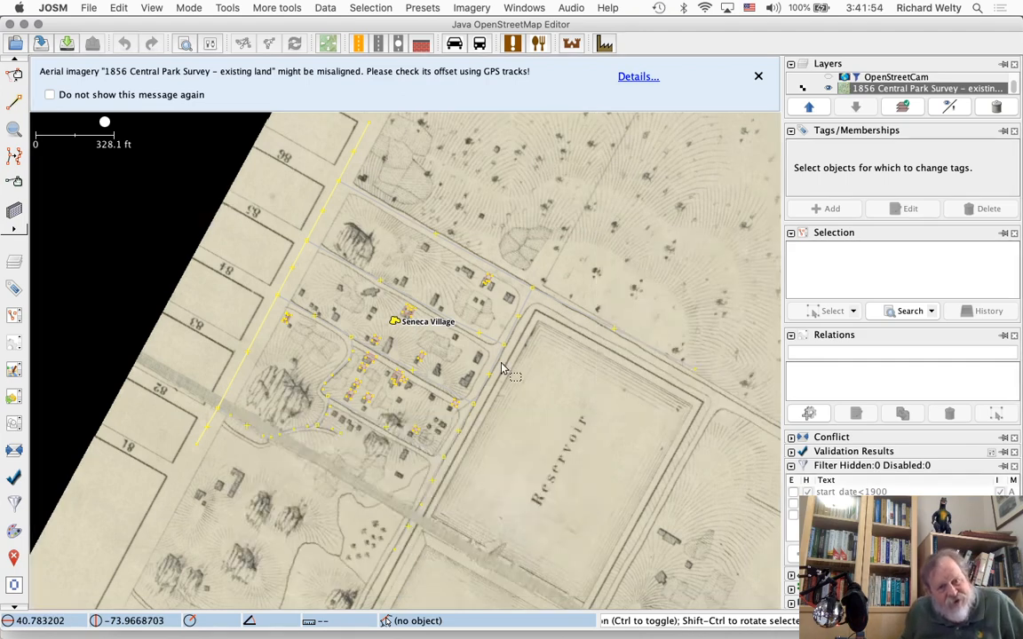
pyautogui.click(516, 325)
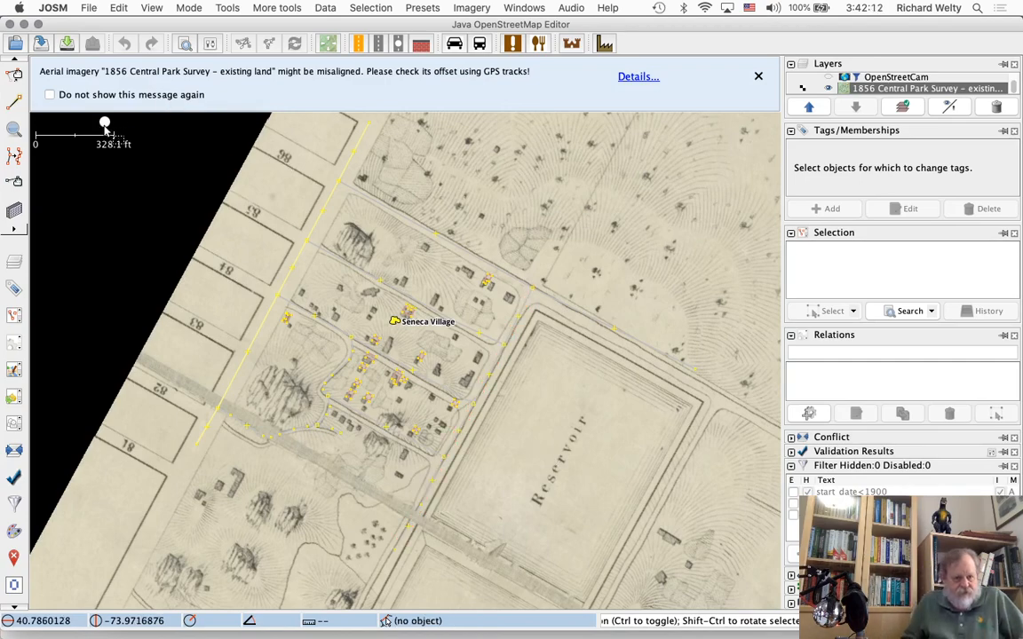
pyautogui.moveTo(105, 129)
pyautogui.mouseDown()
pyautogui.moveTo(96, 125)
pyautogui.moveTo(107, 129)
pyautogui.mouseUp()
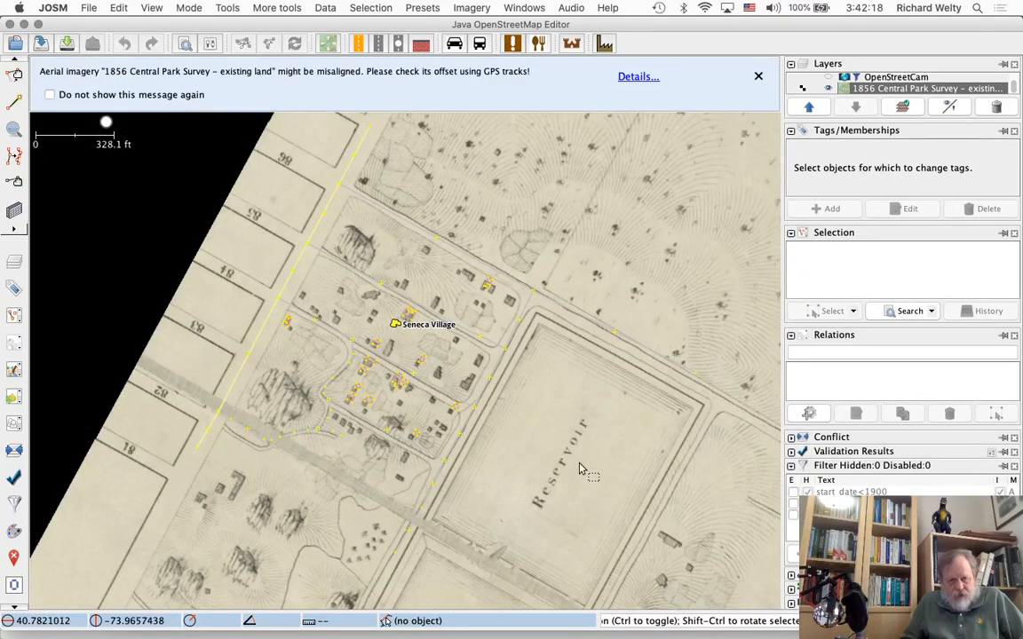
pyautogui.moveTo(690, 254); pyautogui.dragTo(597, 233)
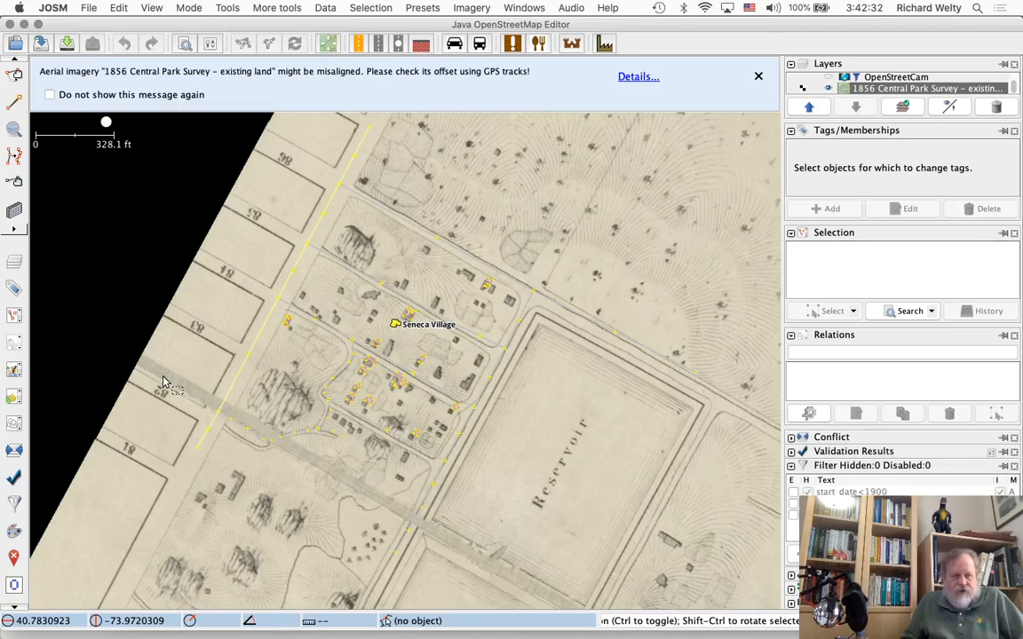
pyautogui.moveTo(751, 611)
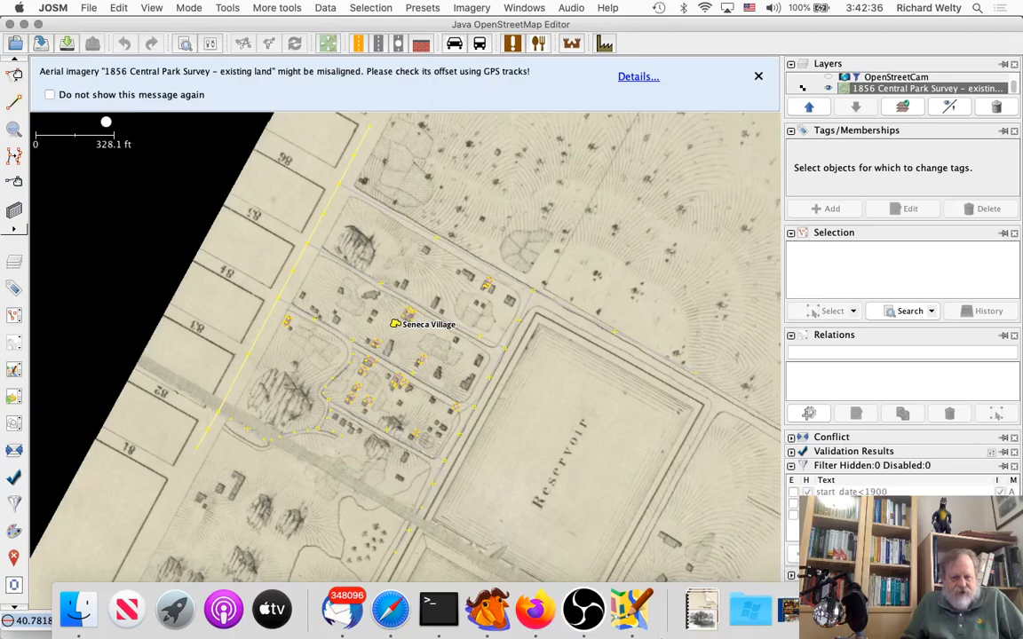
pyautogui.click(582, 611)
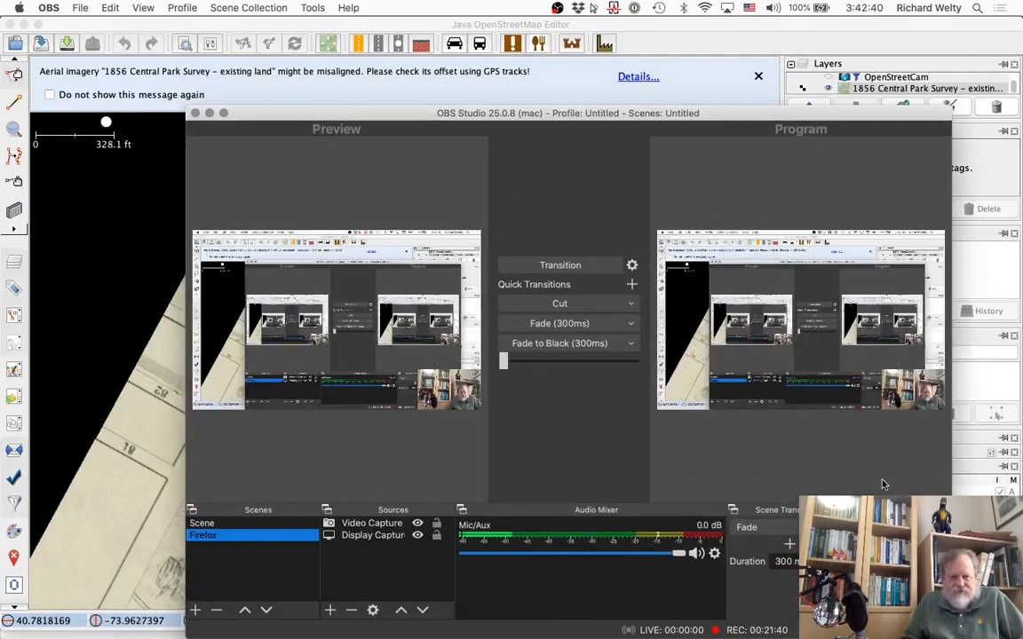